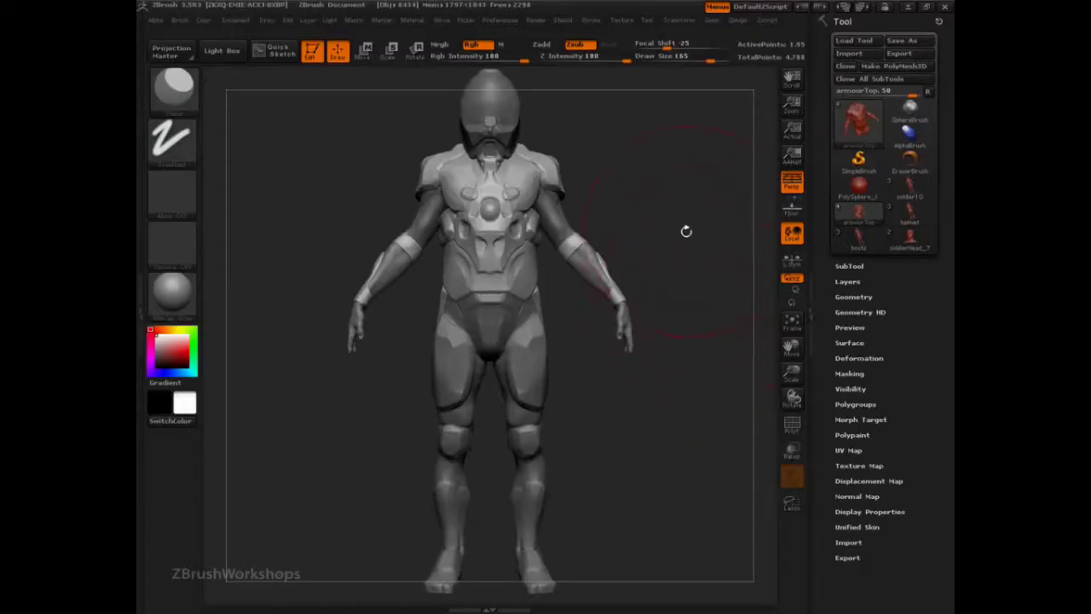
# Step: Examine the finished armour designs from several sides by switching between the helmet and soldier10 tools
pyautogui.moveTo(684, 240); pyautogui.dragTo(718, 257)
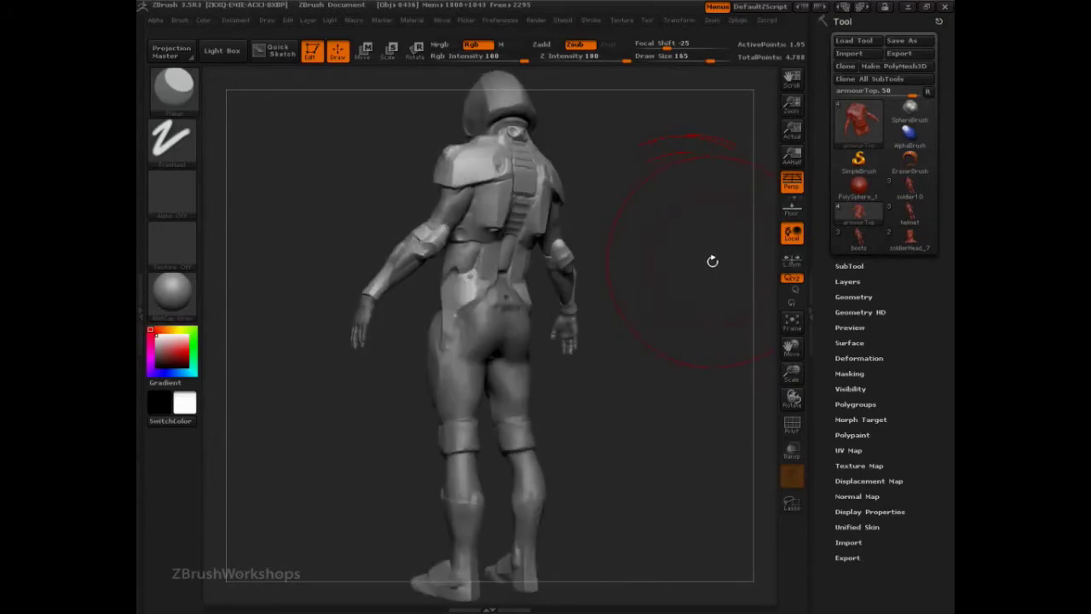
pyautogui.click(909, 213)
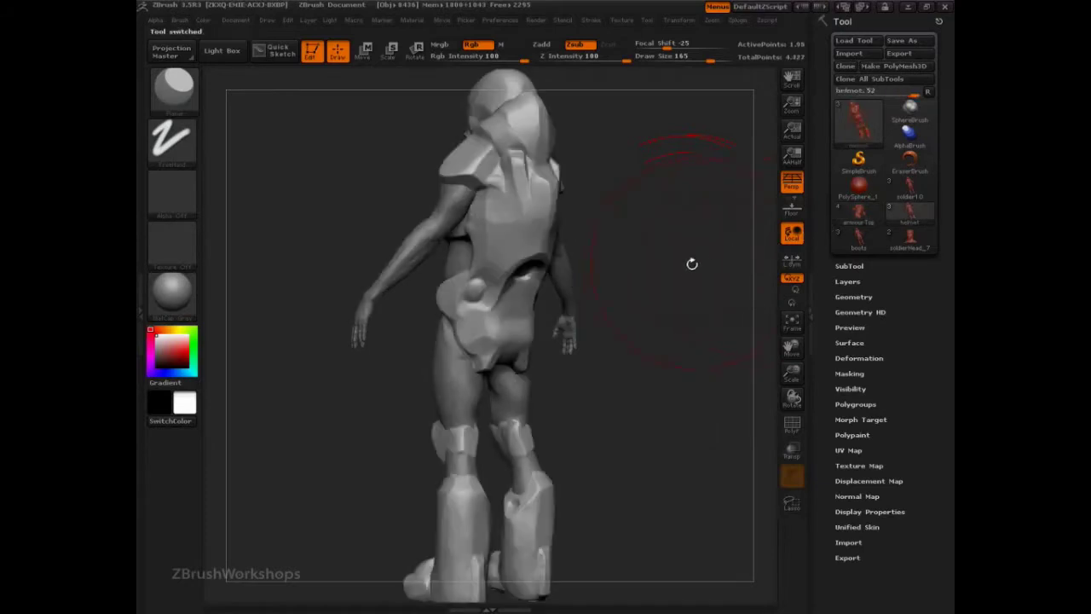
pyautogui.moveTo(694, 263); pyautogui.dragTo(687, 287)
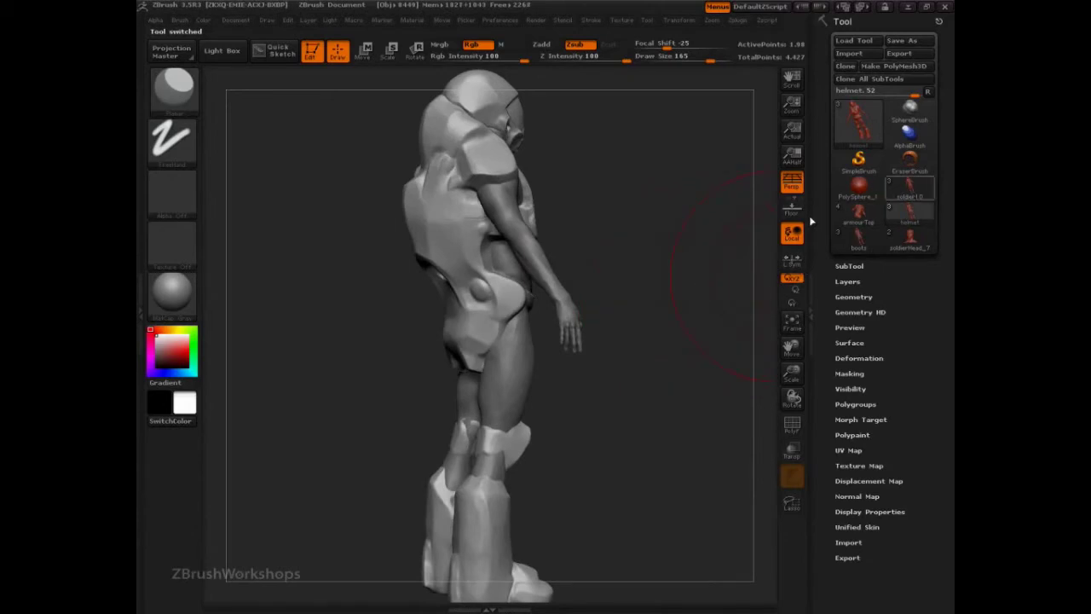
pyautogui.moveTo(620, 372); pyautogui.dragTo(703, 396)
pyautogui.moveTo(694, 267)
pyautogui.keyDown('alt'); pyautogui.mouseDown()
pyautogui.moveTo(717, 321)
pyautogui.moveTo(656, 261)
pyautogui.moveTo(679, 333)
pyautogui.moveTo(645, 338)
pyautogui.moveTo(674, 424)
pyautogui.moveTo(701, 296)
pyautogui.moveTo(648, 360)
pyautogui.mouseUp(); pyautogui.keyUp('alt')
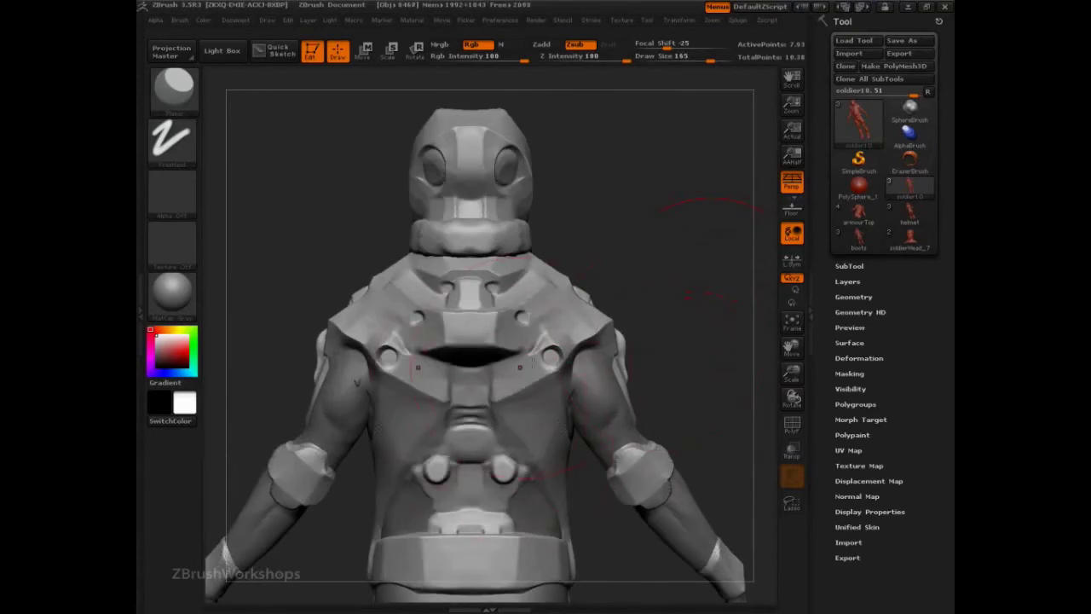
pyautogui.moveTo(911, 216)
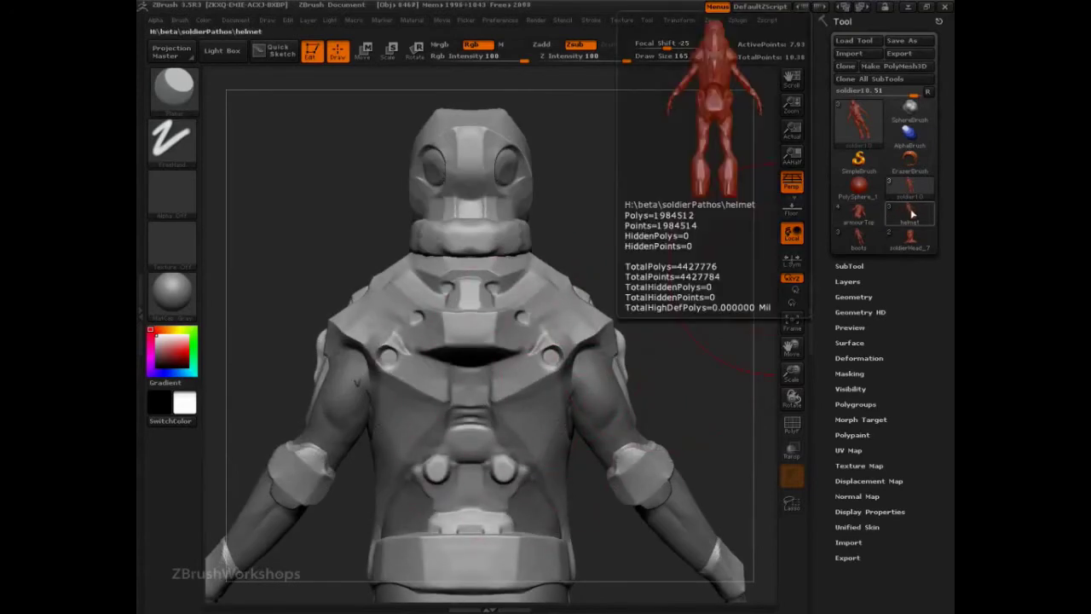
pyautogui.click(912, 212)
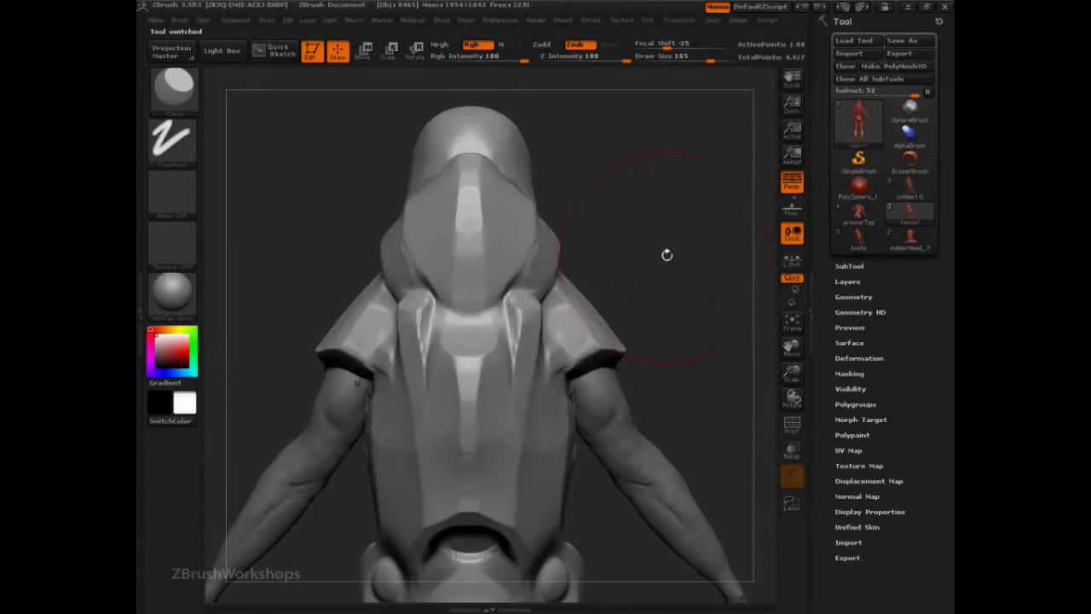
pyautogui.moveTo(665, 253); pyautogui.dragTo(616, 280)
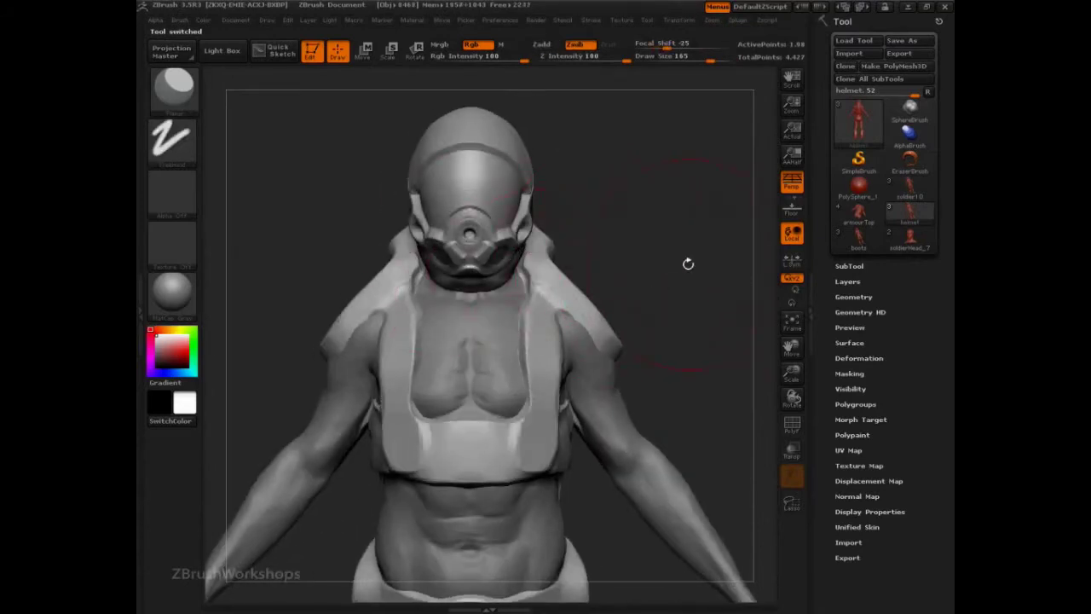
pyautogui.moveTo(688, 264); pyautogui.dragTo(658, 271)
# Step: Fully initialize ZBrush, clearing all customized tools and document data
pyautogui.click(500, 20)
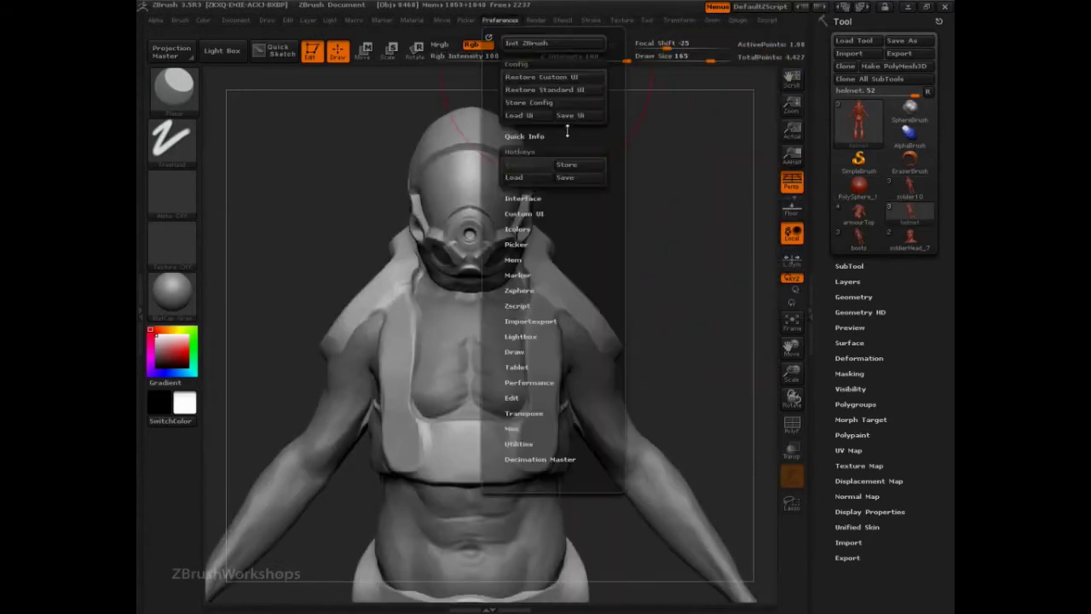
pyautogui.click(543, 44)
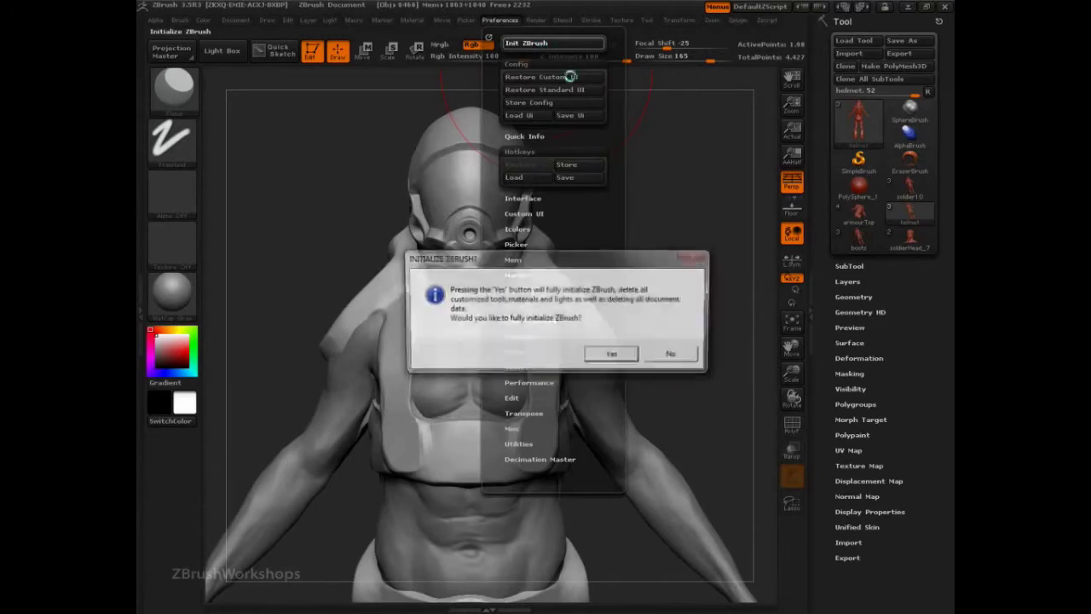
pyautogui.click(611, 356)
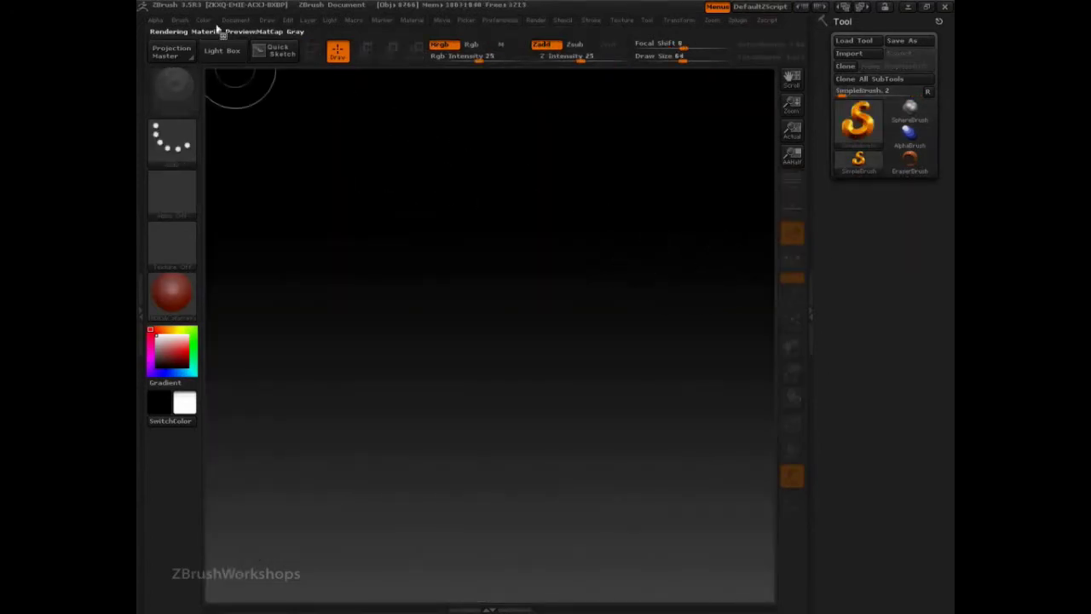
# Step: Set up a plain dark document with the soldier10 body in it and clone the body tool
pyautogui.click(235, 20)
pyautogui.click(329, 150)
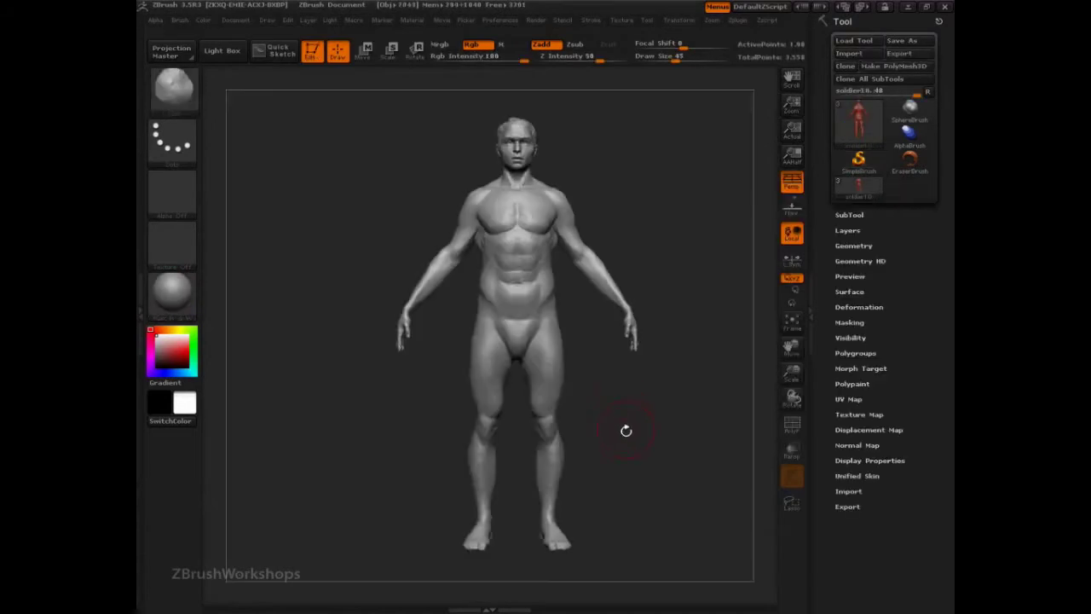
pyautogui.moveTo(632, 434); pyautogui.dragTo(655, 414)
pyautogui.moveTo(716, 266); pyautogui.dragTo(743, 267)
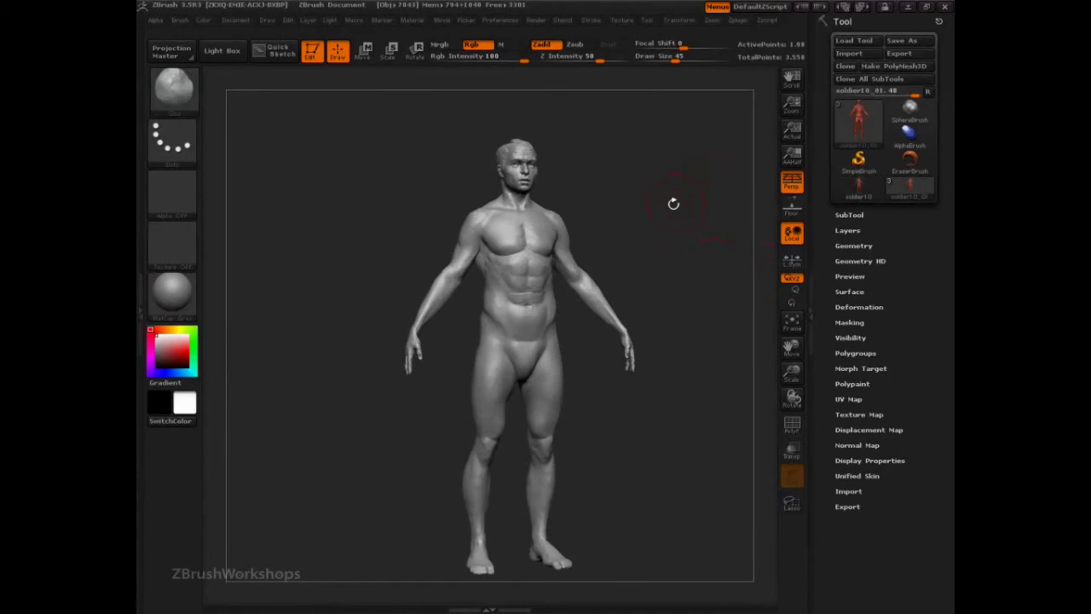
# Step: Append the soldier10 body as a new subtool of the cloned body
pyautogui.click(852, 215)
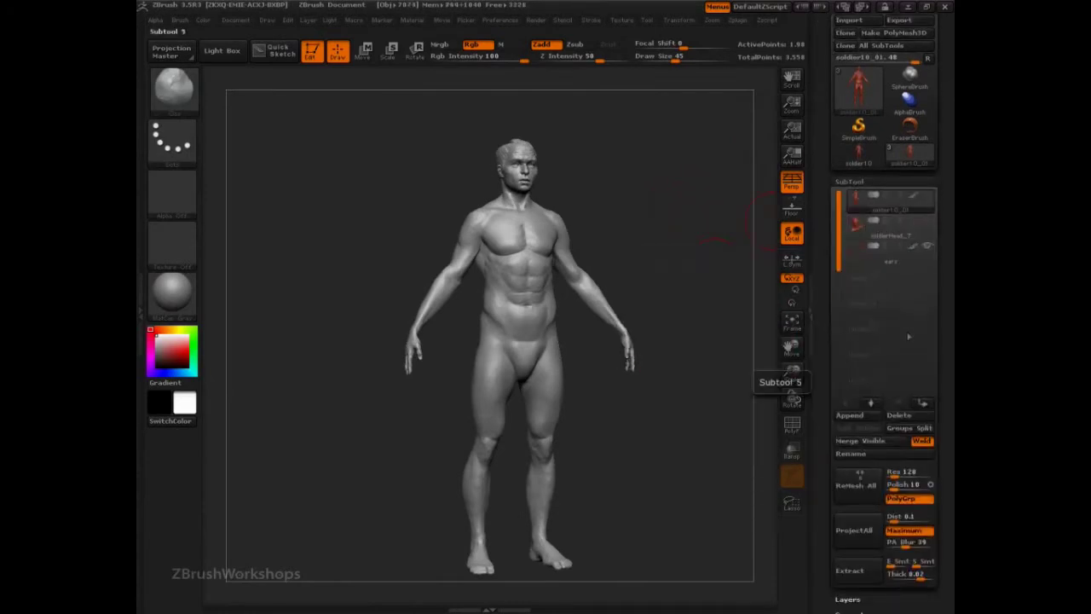
pyautogui.click(861, 417)
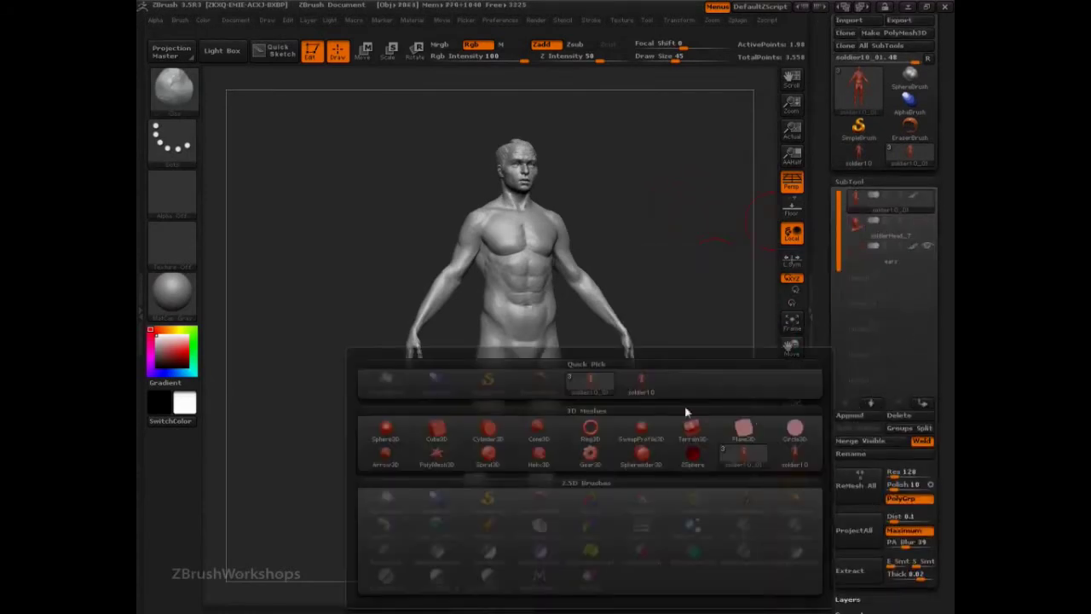
pyautogui.click(643, 387)
# Step: Delete the soldierHead_7 subtool
pyautogui.click(891, 228)
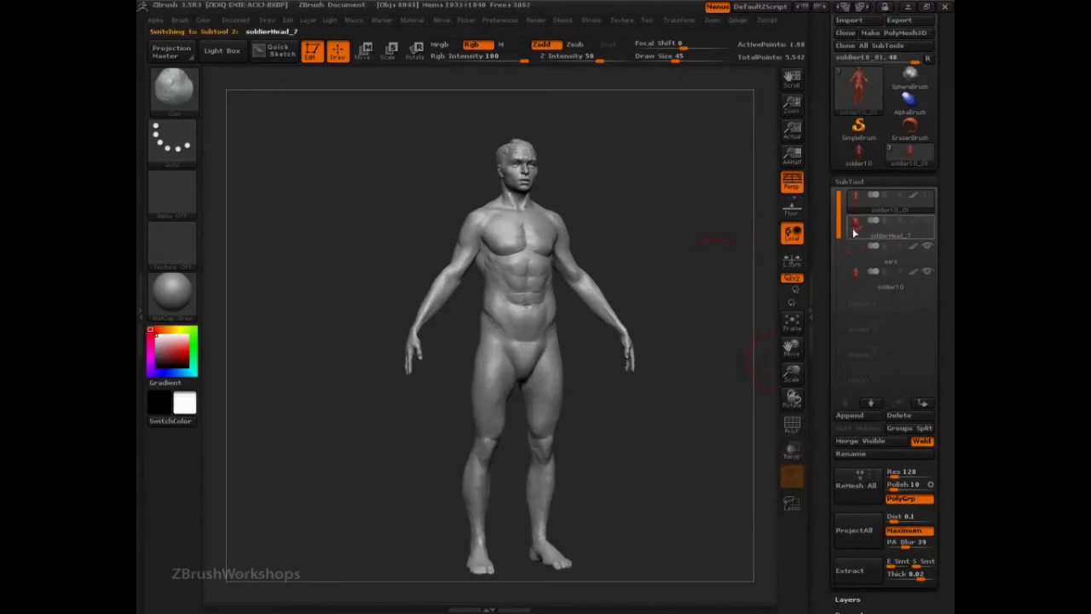
pyautogui.click(900, 416)
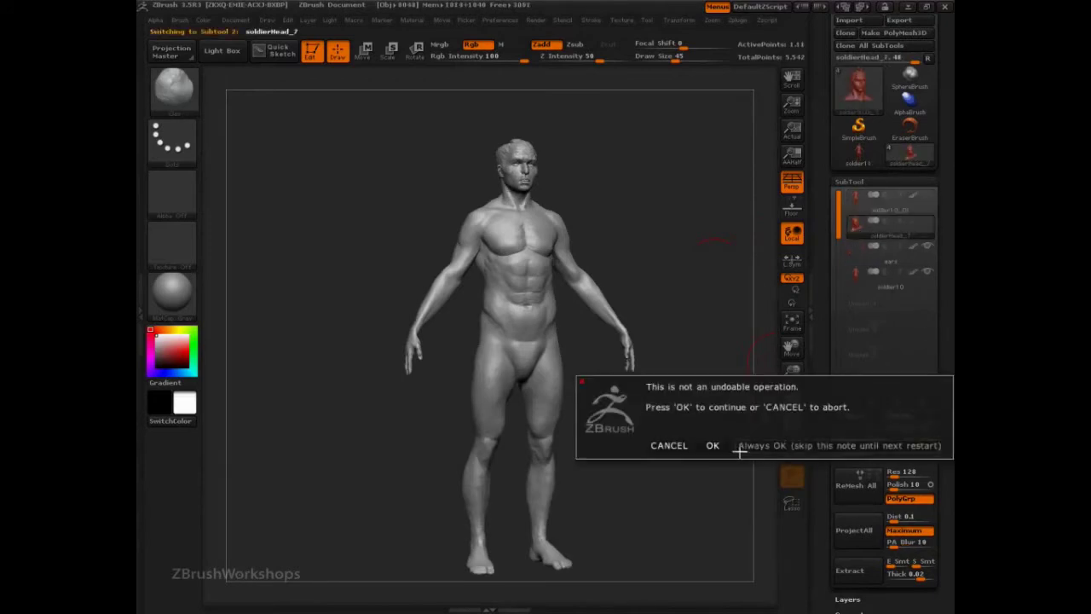
pyautogui.click(709, 445)
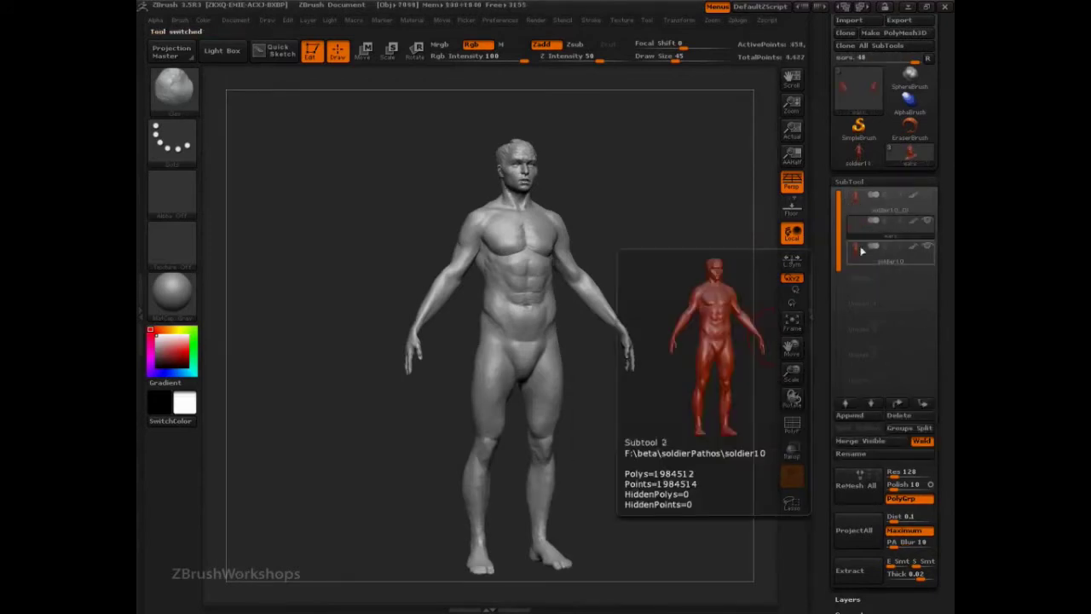
# Step: Make the appended soldier10 body the active subtool and apply a slight Inflat deformation to it
pyautogui.click(886, 253)
pyautogui.moveTo(702, 365); pyautogui.dragTo(656, 373)
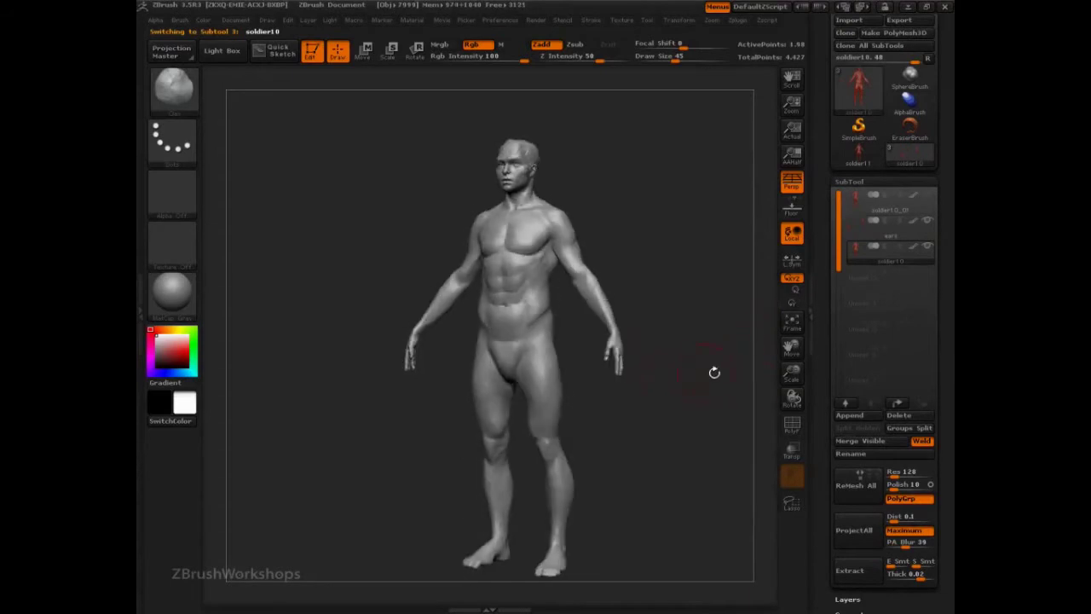
pyautogui.scroll(-5, 820, 384)
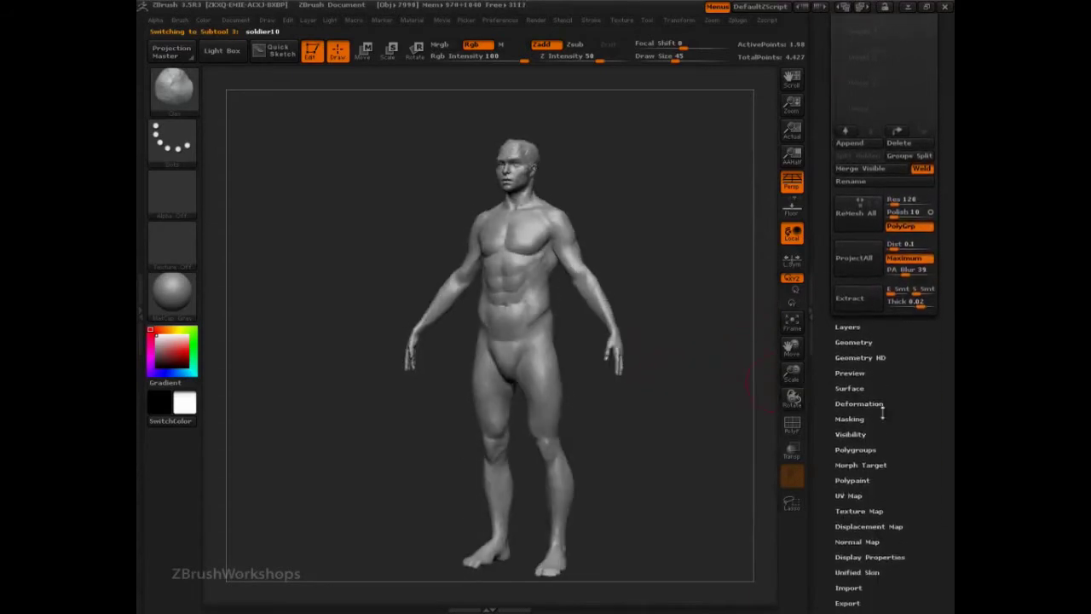
pyautogui.click(863, 404)
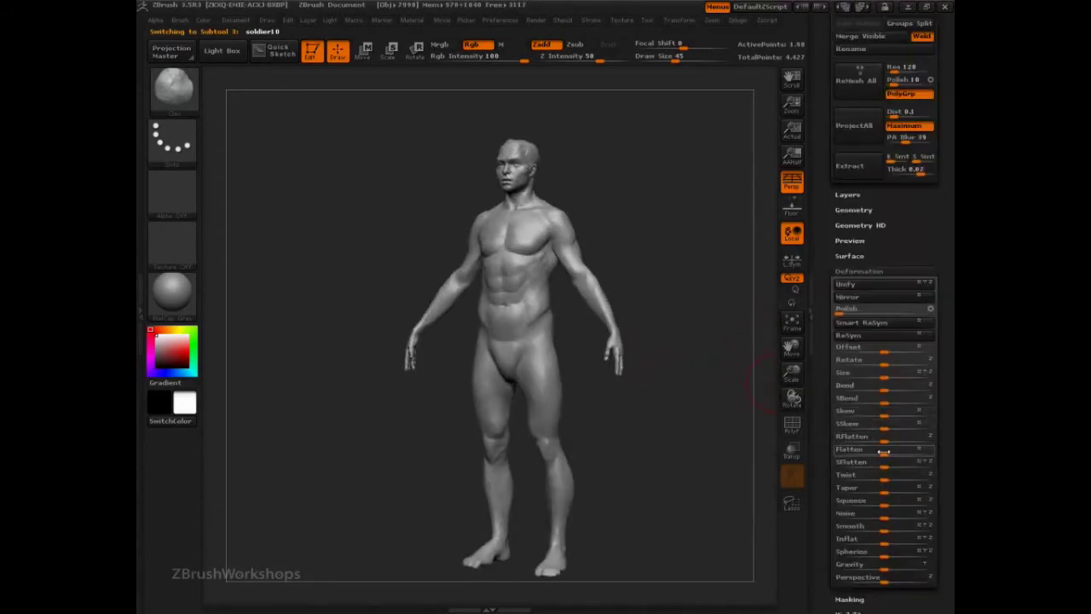
pyautogui.click(869, 541)
pyautogui.moveTo(870, 542); pyautogui.dragTo(879, 541)
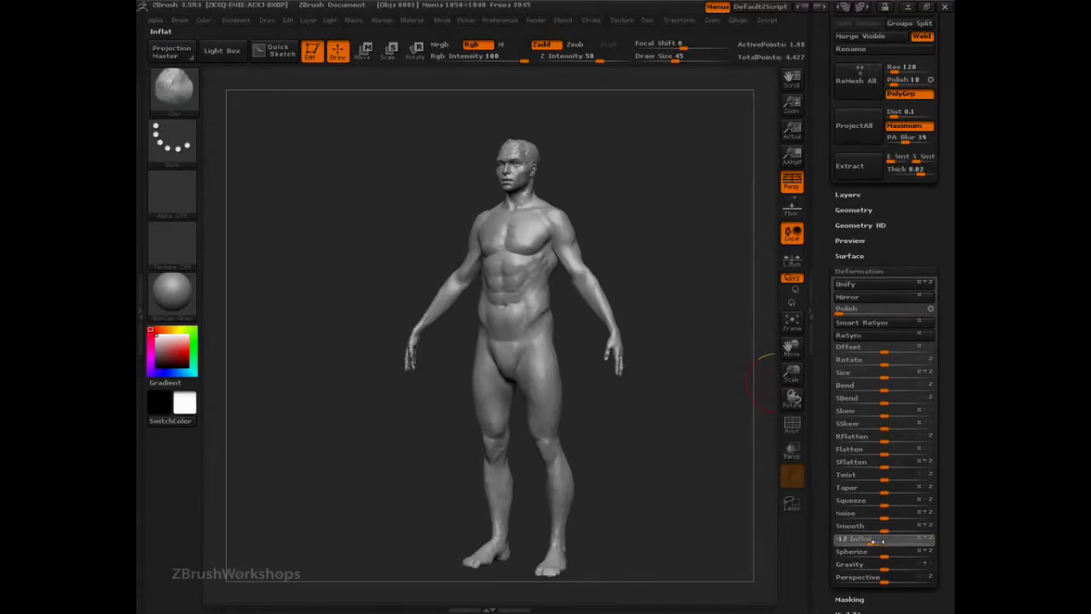
pyautogui.moveTo(880, 542); pyautogui.dragTo(877, 541)
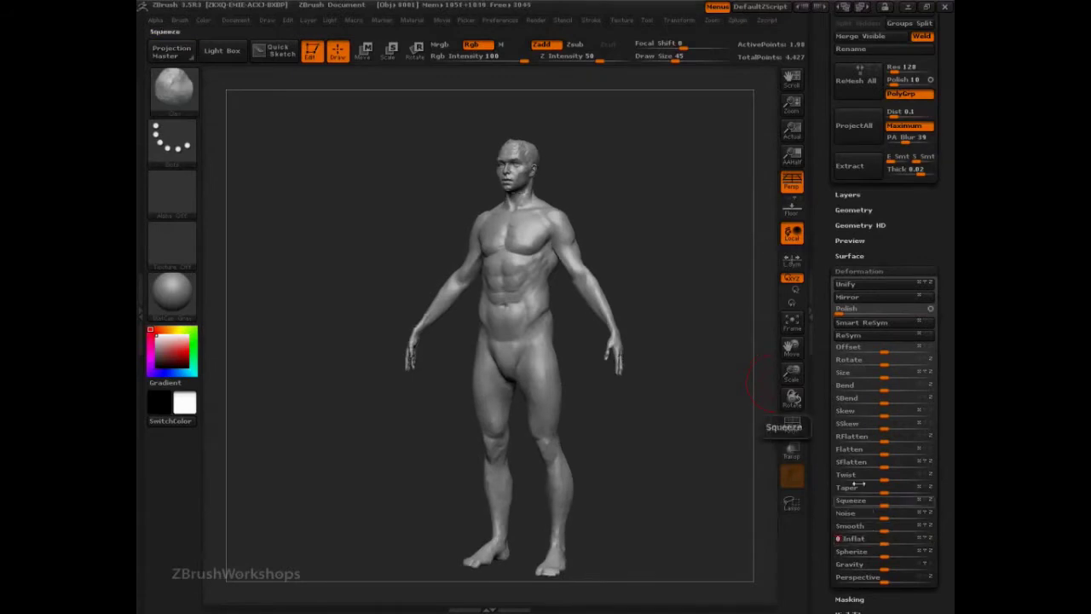
# Step: Examine the layered body subtools from the front, side and back with the soldier10 subtool active
pyautogui.moveTo(669, 362); pyautogui.dragTo(691, 357)
pyautogui.press('shift')
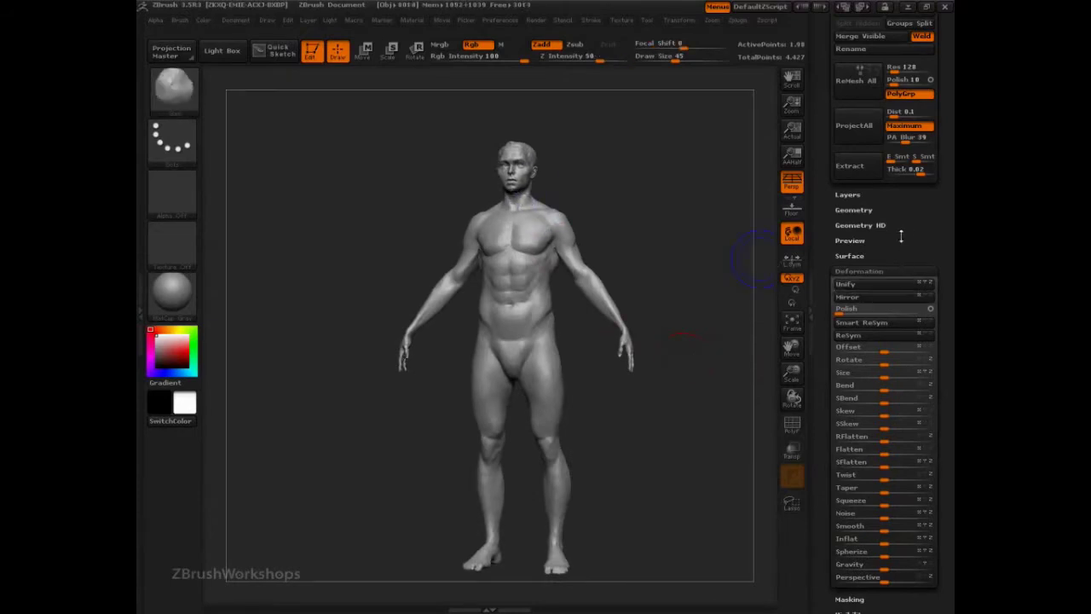
pyautogui.moveTo(901, 236); pyautogui.dragTo(887, 349)
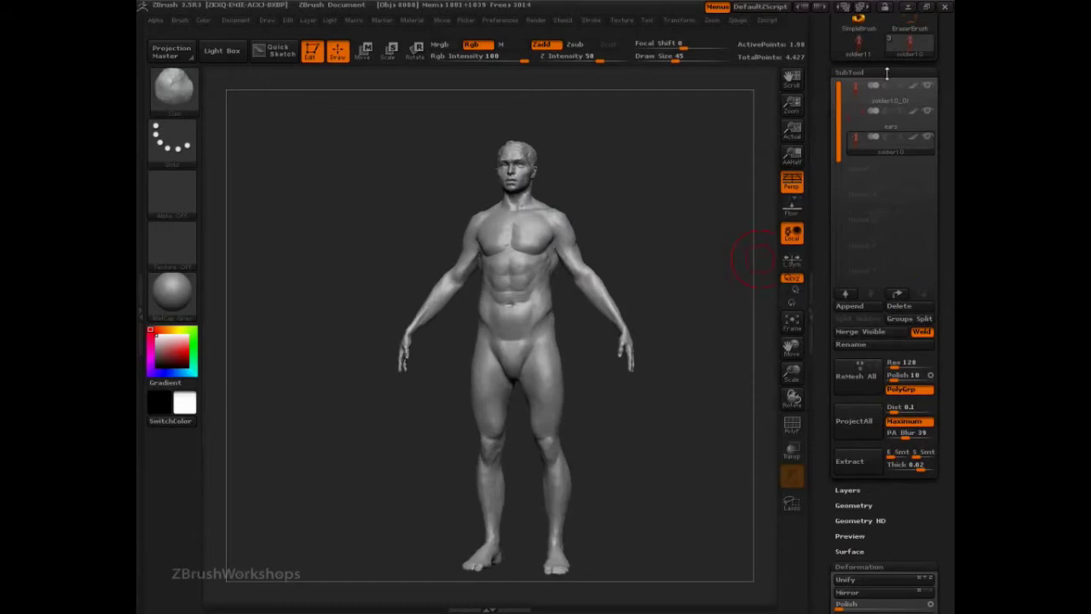
pyautogui.moveTo(689, 217); pyautogui.dragTo(726, 362)
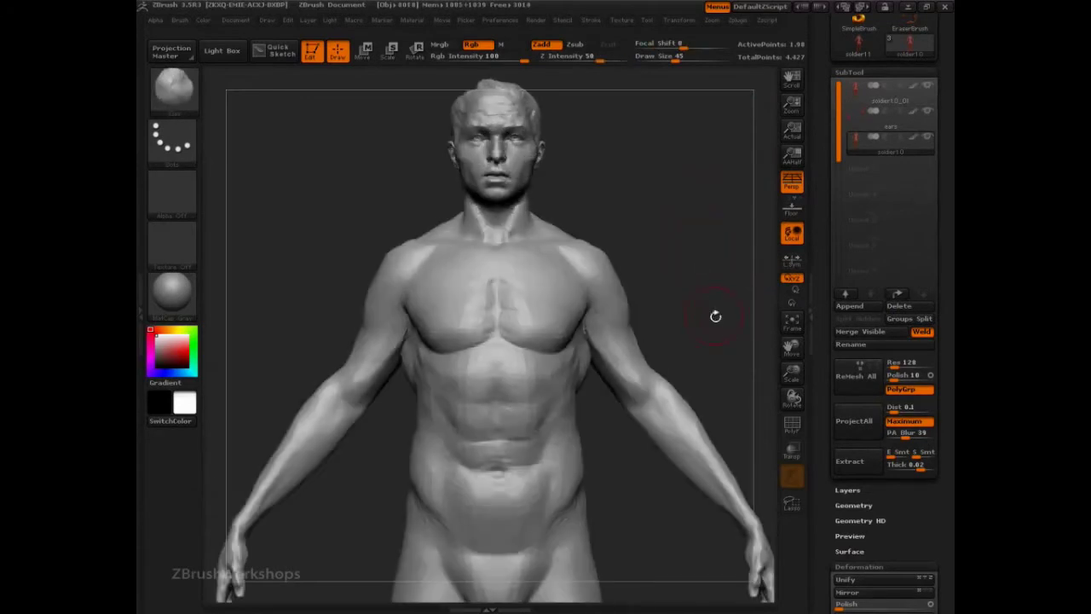
pyautogui.moveTo(714, 315); pyautogui.dragTo(669, 317)
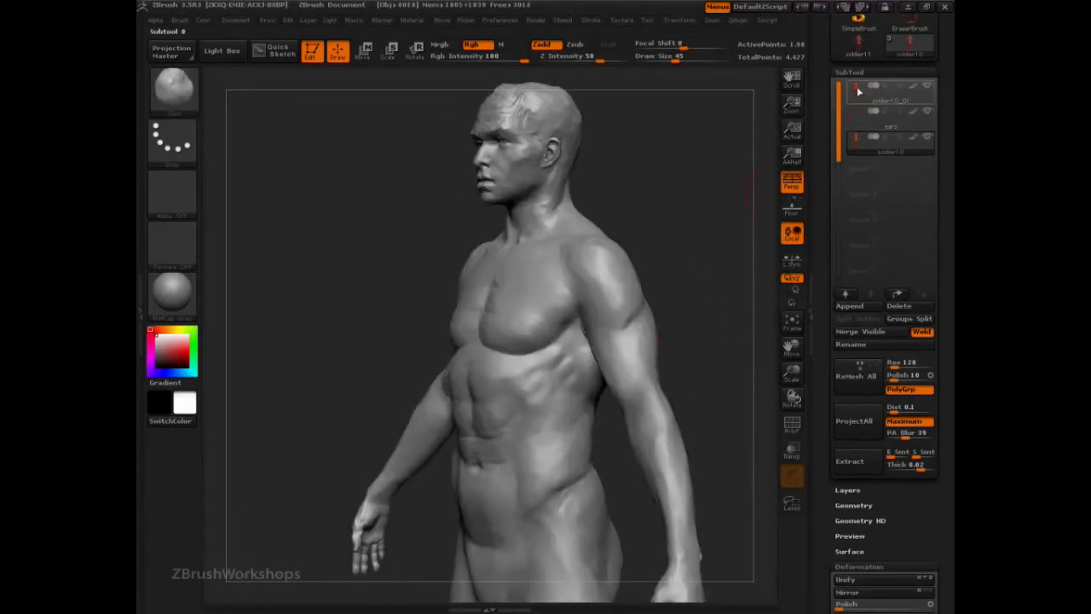
pyautogui.moveTo(719, 215); pyautogui.dragTo(755, 220)
pyautogui.click(856, 152)
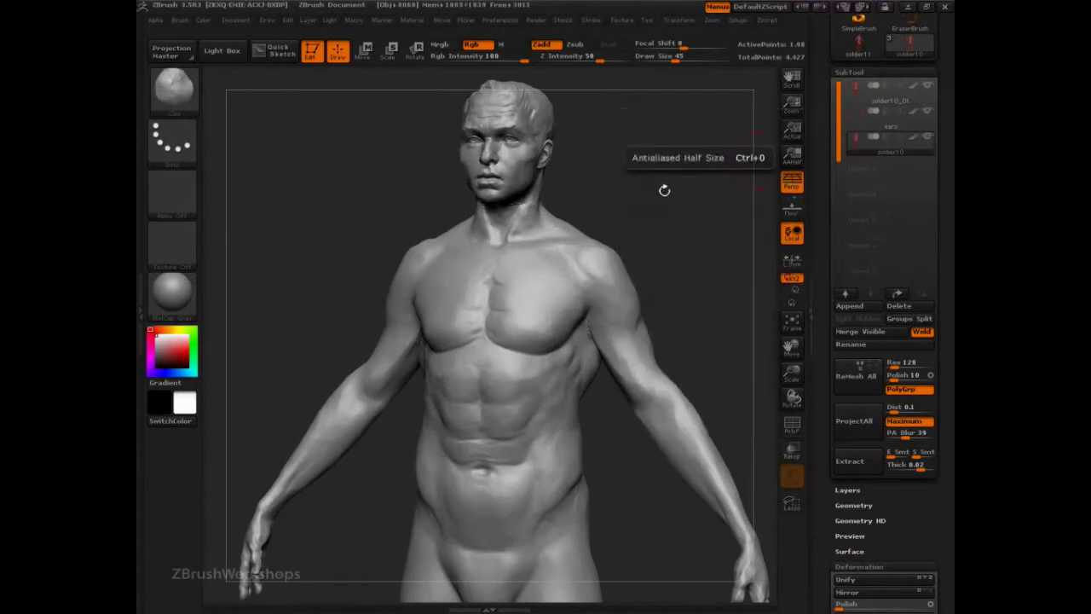
pyautogui.moveTo(662, 191)
pyautogui.mouseDown()
pyautogui.moveTo(730, 193)
pyautogui.moveTo(626, 241)
pyautogui.mouseUp()
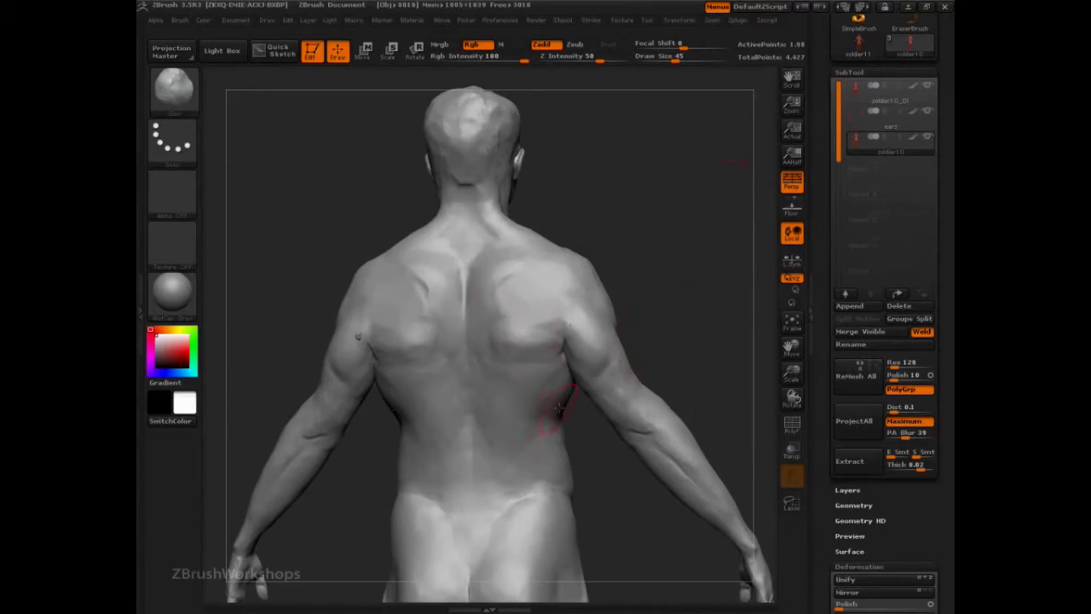
# Step: Start flattening the middle of the upper back with the TrimDynamic brush at a draw size of 115
pyautogui.press('b')
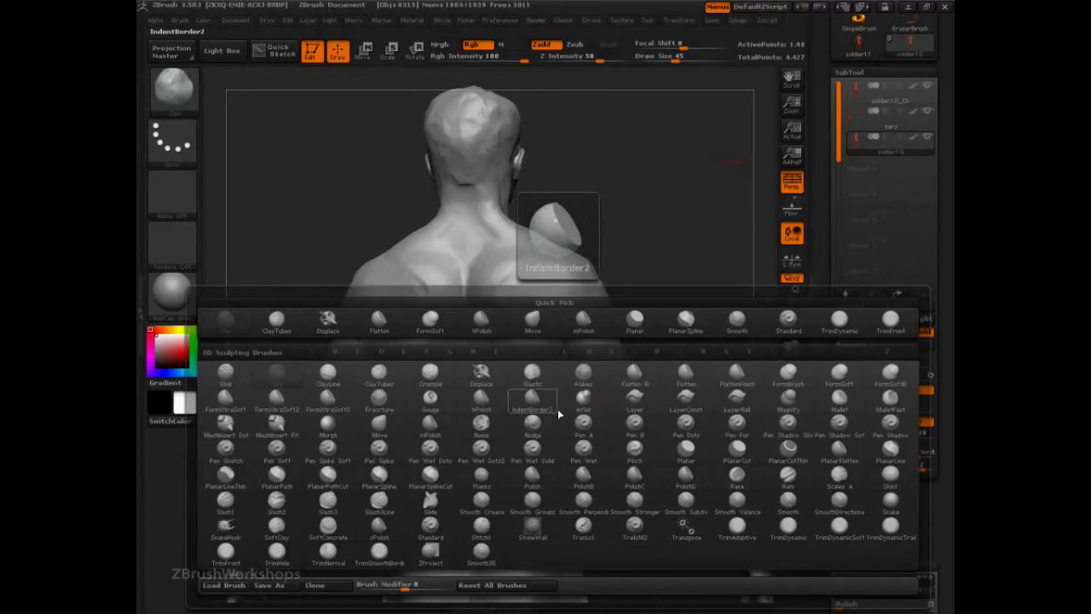
pyautogui.press('t')
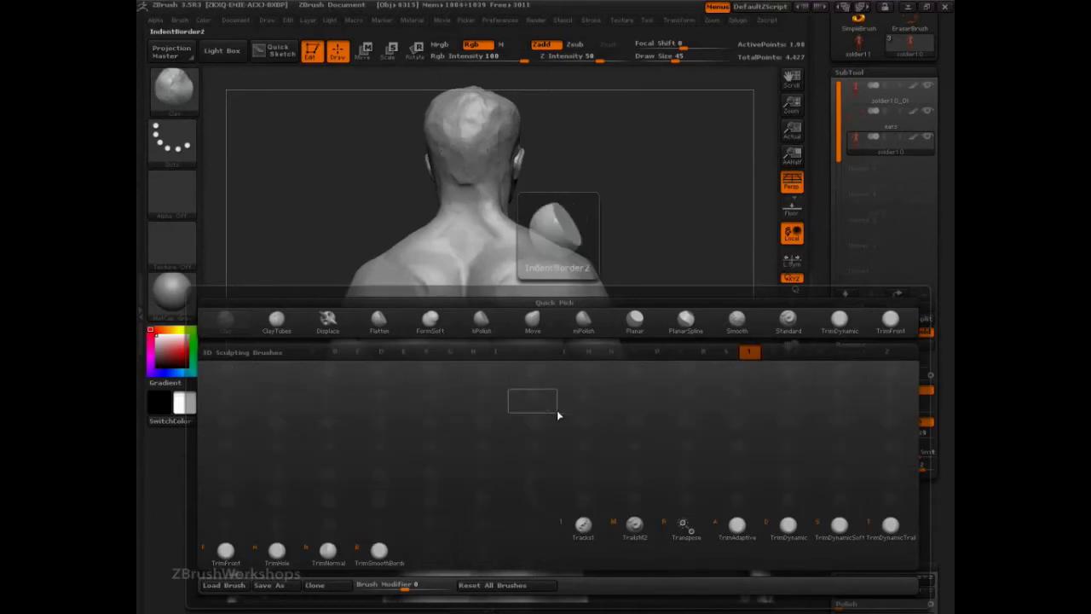
pyautogui.click(786, 531)
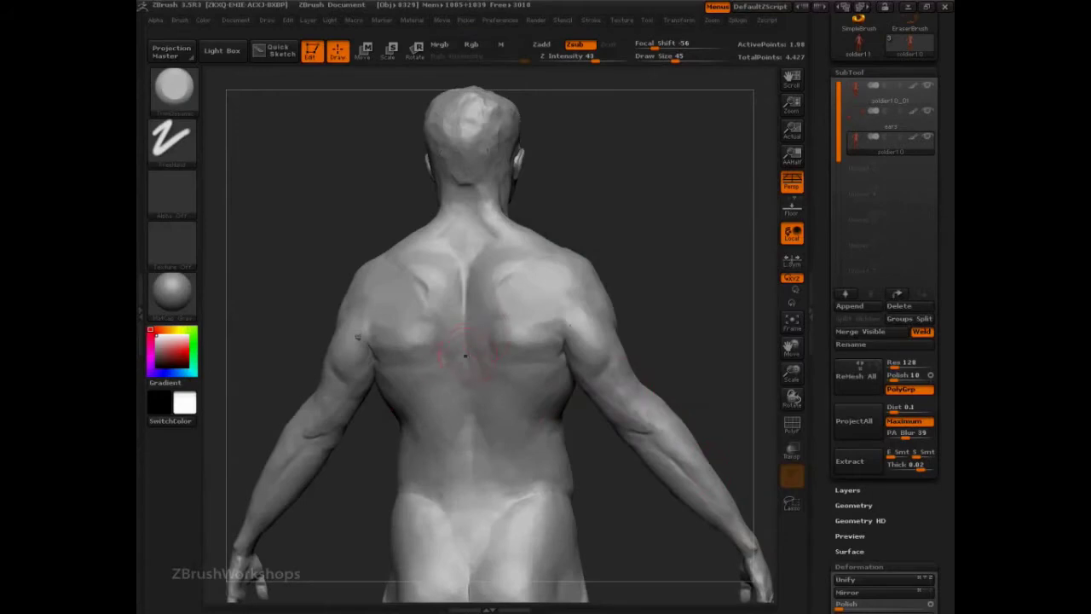
pyautogui.press('s')
pyautogui.moveTo(465, 355); pyautogui.dragTo(485, 356)
pyautogui.moveTo(674, 317)
pyautogui.keyDown('alt'); pyautogui.mouseDown()
pyautogui.moveTo(693, 291)
pyautogui.moveTo(696, 329)
pyautogui.moveTo(580, 324)
pyautogui.mouseUp(); pyautogui.keyUp('alt')
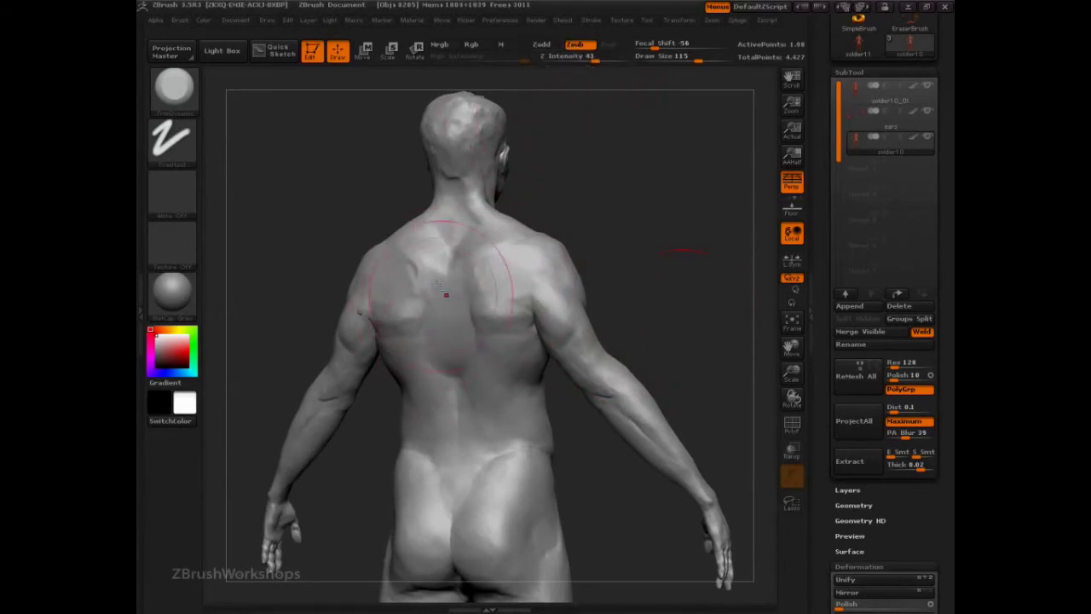
# Step: Set the draw size to 63 and trim the upper back, shoulders and chest into broad armour planes
pyautogui.press('s')
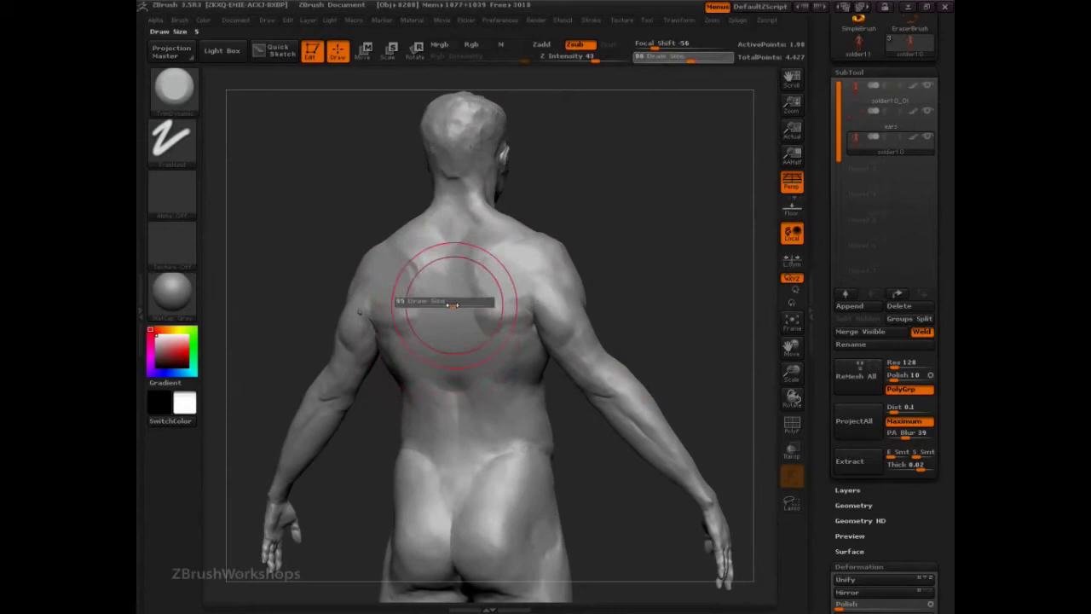
pyautogui.moveTo(452, 305); pyautogui.dragTo(433, 304)
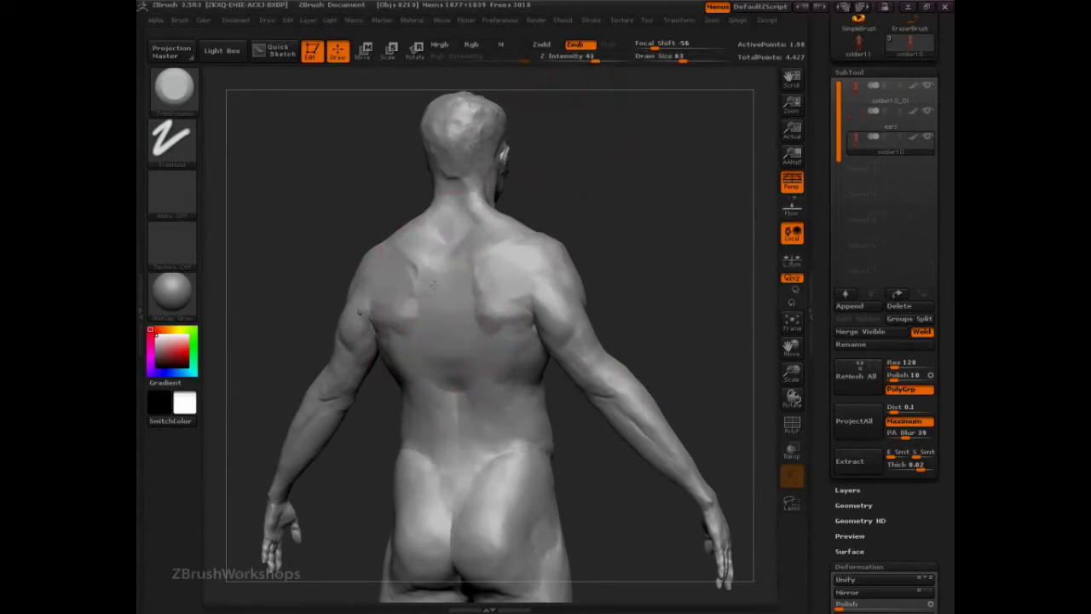
pyautogui.moveTo(478, 285)
pyautogui.mouseDown()
pyautogui.moveTo(493, 321)
pyautogui.moveTo(495, 294)
pyautogui.moveTo(533, 254)
pyautogui.moveTo(565, 256)
pyautogui.moveTo(487, 274)
pyautogui.moveTo(474, 263)
pyautogui.moveTo(511, 224)
pyautogui.moveTo(469, 236)
pyautogui.moveTo(484, 263)
pyautogui.moveTo(554, 294)
pyautogui.mouseUp()
pyautogui.moveTo(664, 268); pyautogui.dragTo(532, 267)
pyautogui.moveTo(423, 254)
pyautogui.mouseDown()
pyautogui.moveTo(424, 271)
pyautogui.moveTo(474, 259)
pyautogui.moveTo(452, 255)
pyautogui.mouseUp()
pyautogui.moveTo(646, 227); pyautogui.dragTo(566, 245)
pyautogui.moveTo(472, 270)
pyautogui.mouseDown()
pyautogui.moveTo(481, 247)
pyautogui.moveTo(469, 269)
pyautogui.moveTo(545, 256)
pyautogui.moveTo(522, 232)
pyautogui.moveTo(546, 257)
pyautogui.moveTo(559, 281)
pyautogui.moveTo(554, 318)
pyautogui.moveTo(504, 352)
pyautogui.moveTo(512, 358)
pyautogui.moveTo(482, 341)
pyautogui.moveTo(464, 294)
pyautogui.moveTo(457, 305)
pyautogui.moveTo(469, 357)
pyautogui.moveTo(499, 377)
pyautogui.moveTo(556, 369)
pyautogui.moveTo(499, 319)
pyautogui.moveTo(495, 264)
pyautogui.moveTo(511, 223)
pyautogui.moveTo(545, 239)
pyautogui.moveTo(516, 195)
pyautogui.mouseUp()
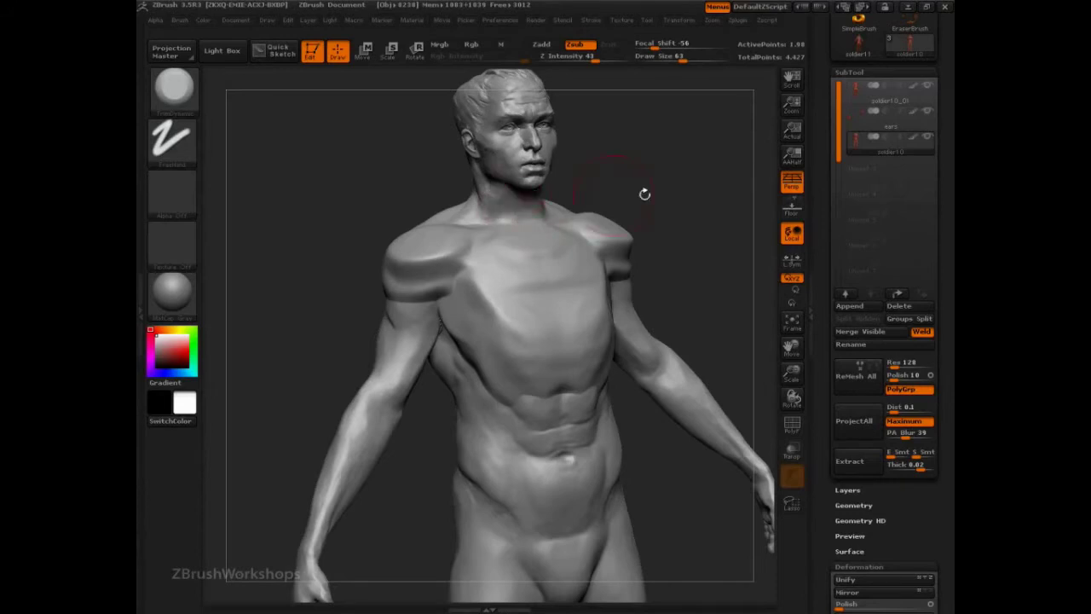
# Step: Build up a rounded mask form over the nose and mouth with the Clay brush, then smooth and trim its surface
pyautogui.moveTo(645, 194)
pyautogui.mouseDown()
pyautogui.moveTo(699, 166)
pyautogui.moveTo(656, 175)
pyautogui.moveTo(586, 151)
pyautogui.moveTo(548, 156)
pyautogui.mouseUp()
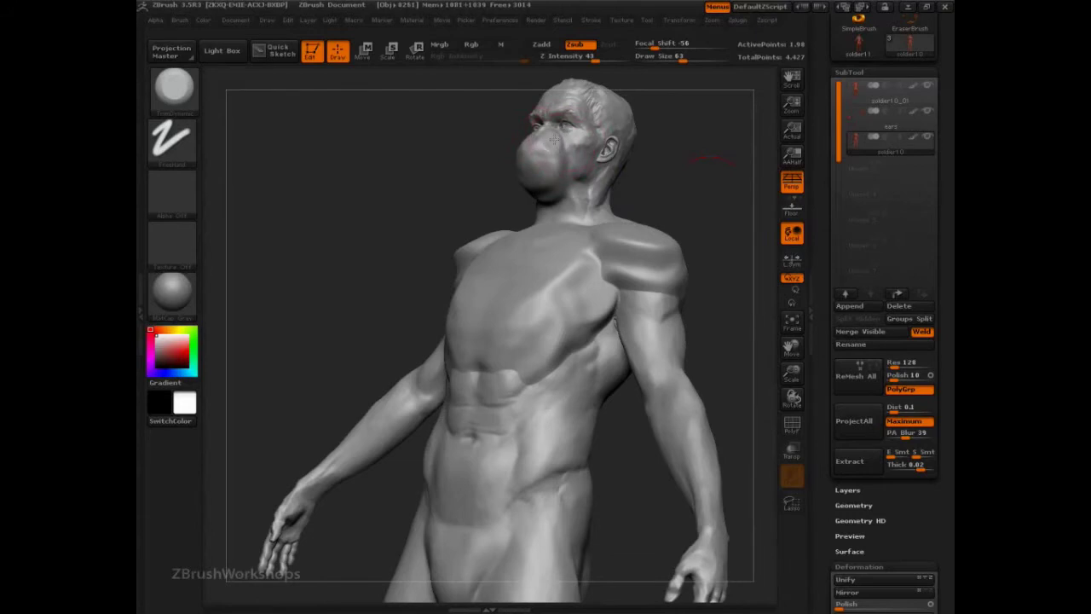
pyautogui.moveTo(712, 196); pyautogui.dragTo(762, 207)
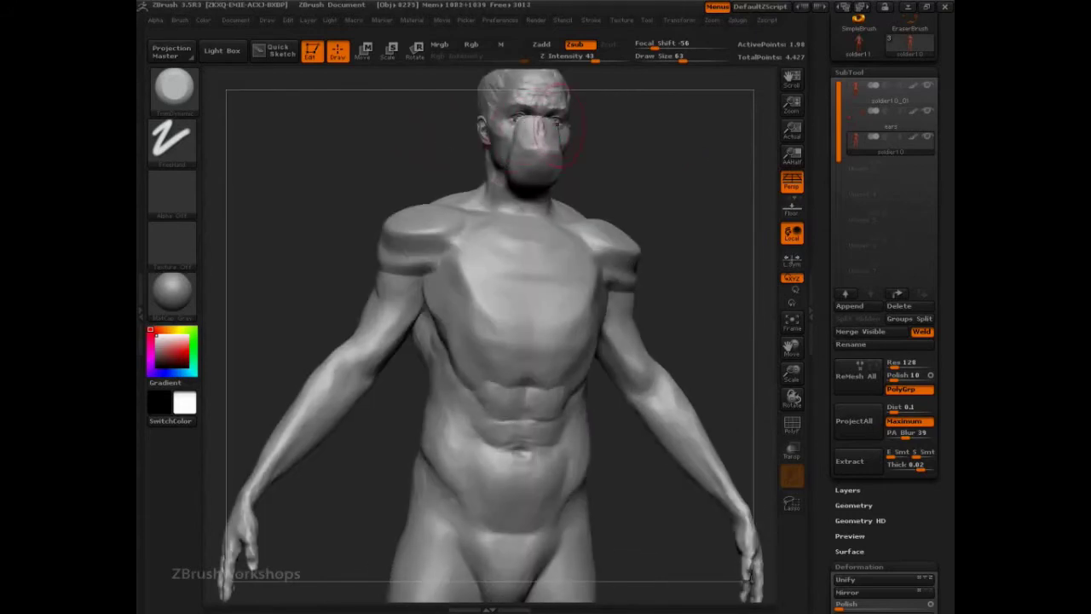
pyautogui.press('b')
pyautogui.press('s')
pyautogui.press('t')
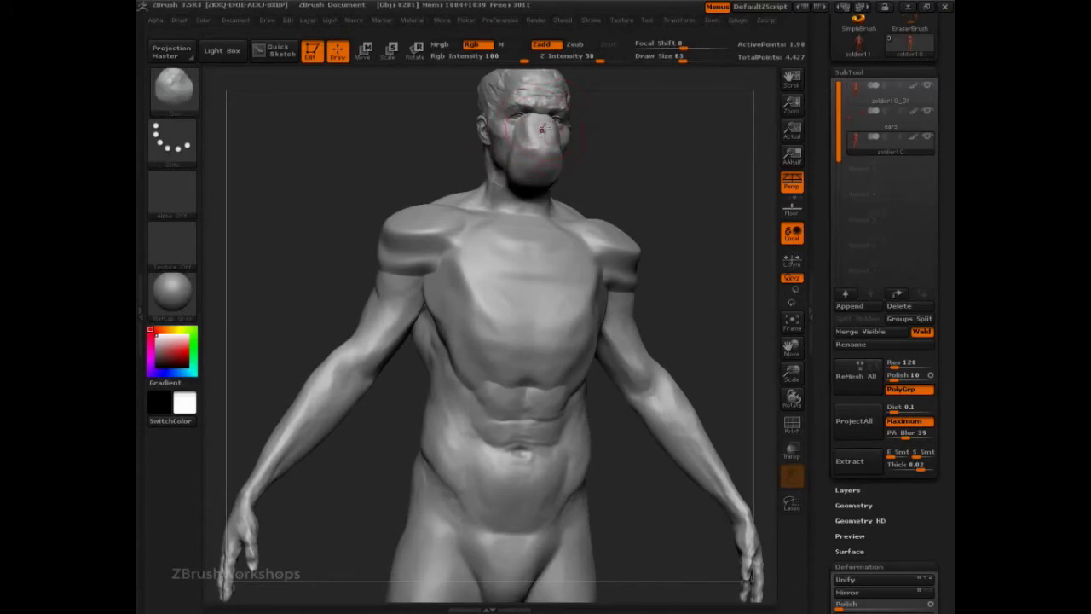
pyautogui.press('shift')
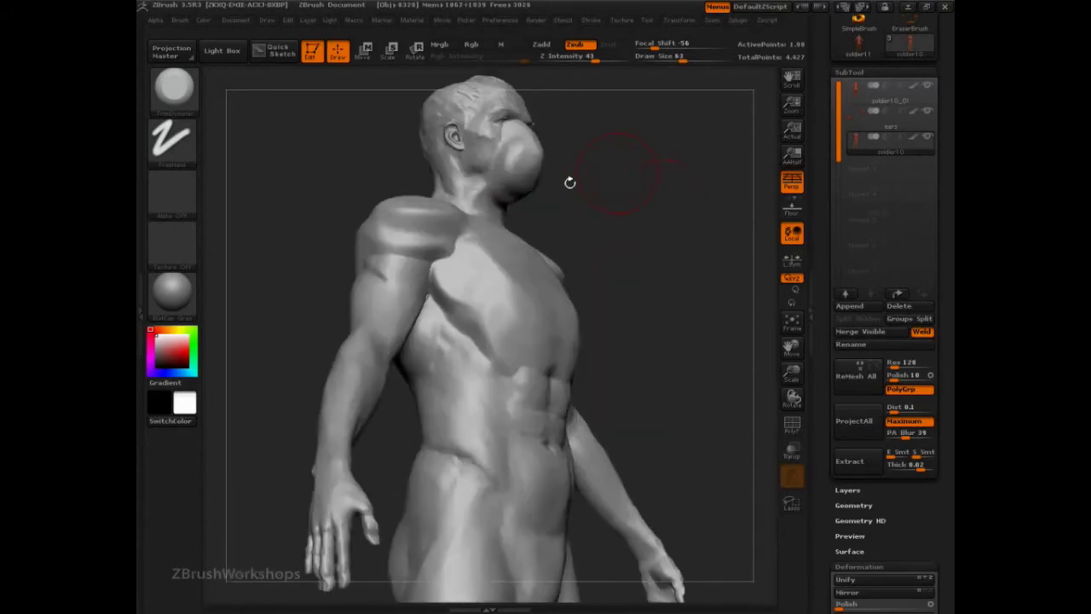
# Step: Build up a thick collar form on the back of the neck and trim it into flat planes
pyautogui.moveTo(674, 233)
pyautogui.mouseDown()
pyautogui.moveTo(545, 231)
pyautogui.moveTo(657, 170)
pyautogui.moveTo(634, 238)
pyautogui.moveTo(609, 265)
pyautogui.mouseUp()
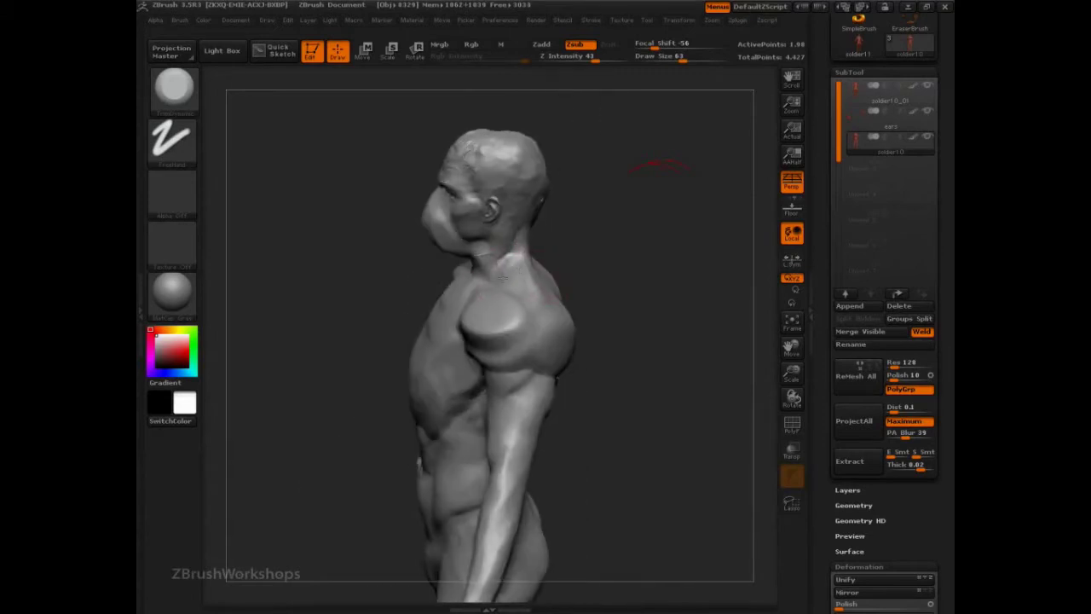
pyautogui.moveTo(501, 251); pyautogui.dragTo(496, 256)
pyautogui.moveTo(663, 256)
pyautogui.mouseDown()
pyautogui.moveTo(543, 237)
pyautogui.moveTo(564, 249)
pyautogui.mouseUp()
pyautogui.moveTo(555, 208)
pyautogui.mouseDown()
pyautogui.moveTo(554, 229)
pyautogui.moveTo(564, 218)
pyautogui.moveTo(575, 239)
pyautogui.mouseUp()
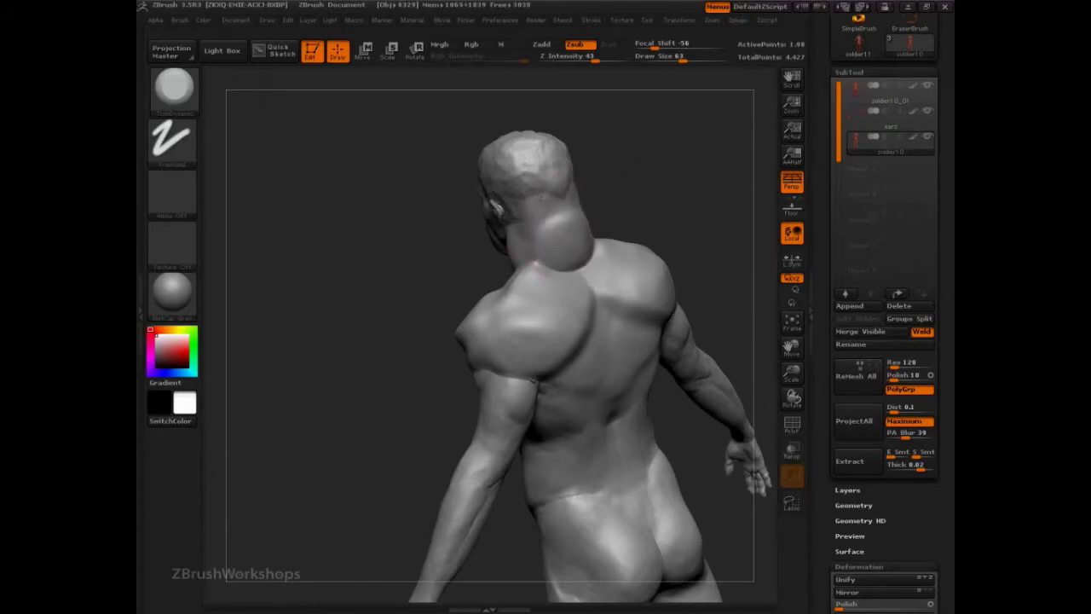
pyautogui.moveTo(670, 207)
pyautogui.mouseDown()
pyautogui.moveTo(675, 223)
pyautogui.moveTo(694, 219)
pyautogui.mouseUp()
# Step: Fill the soldier10_01 body subtool with grey and make soldier10 the active subtool again
pyautogui.click(861, 95)
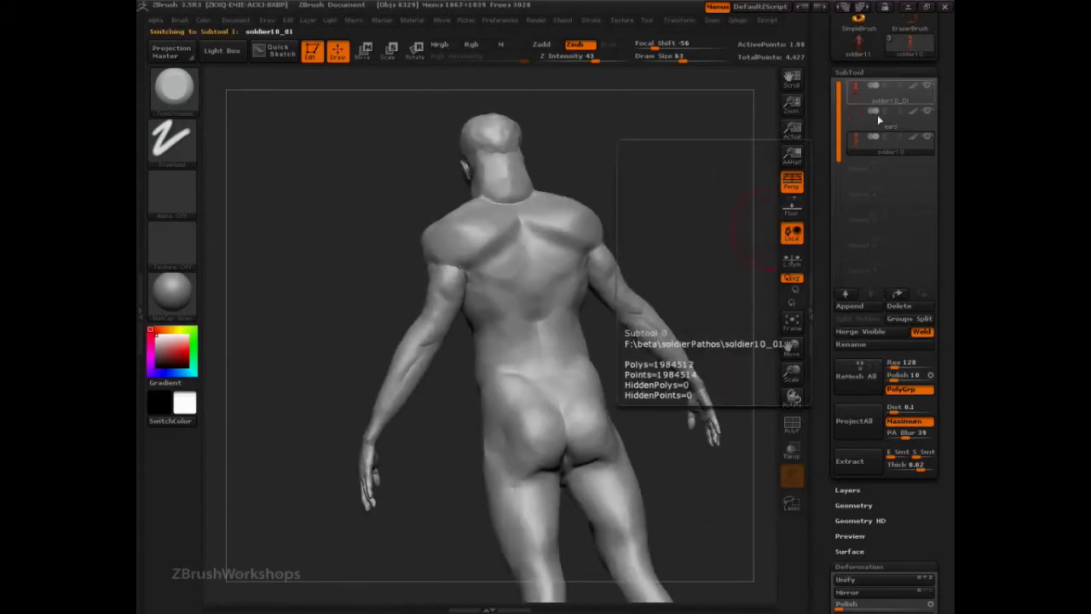
pyautogui.moveTo(165, 352); pyautogui.dragTo(152, 346)
pyautogui.click(203, 19)
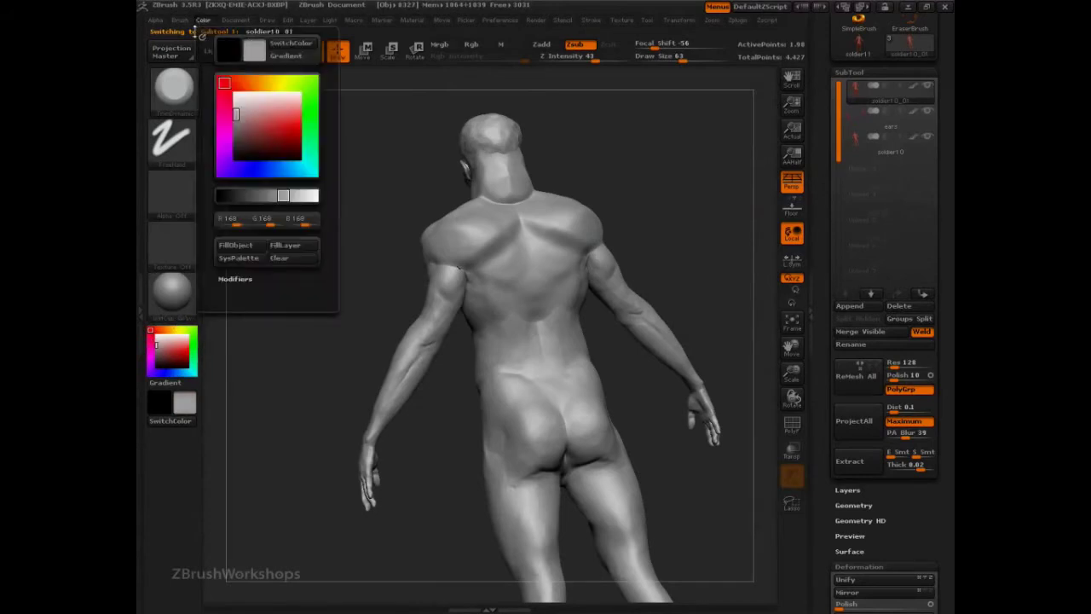
pyautogui.click(250, 249)
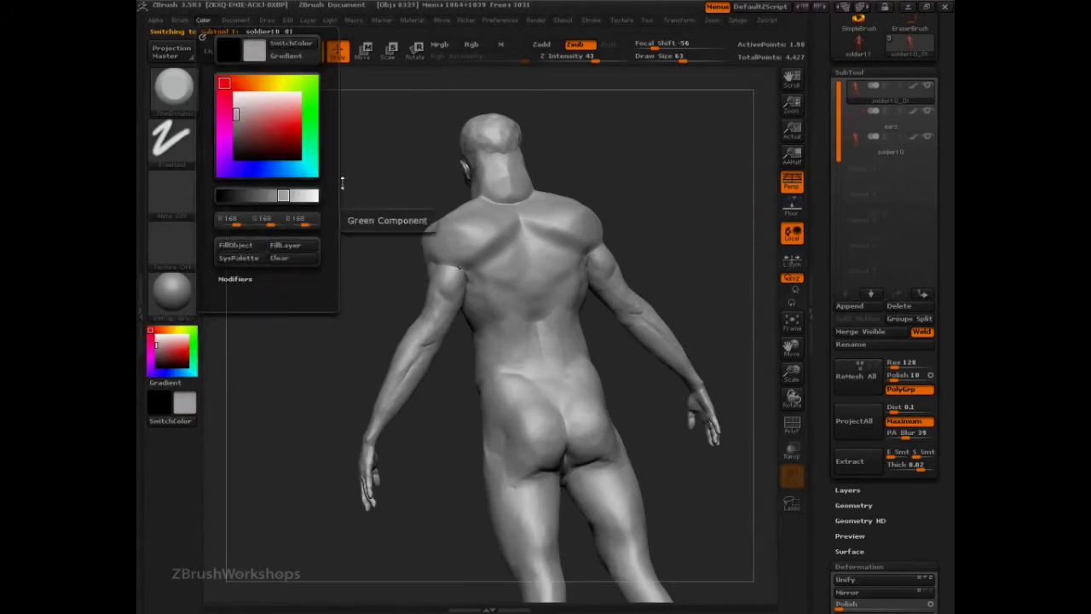
pyautogui.click(205, 19)
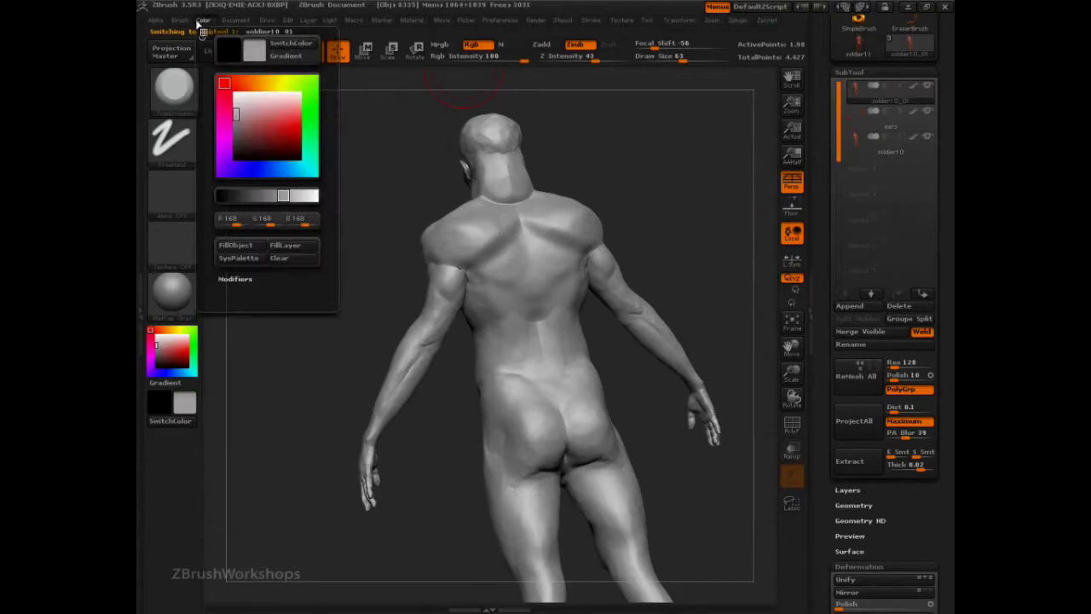
pyautogui.click(179, 20)
pyautogui.click(203, 20)
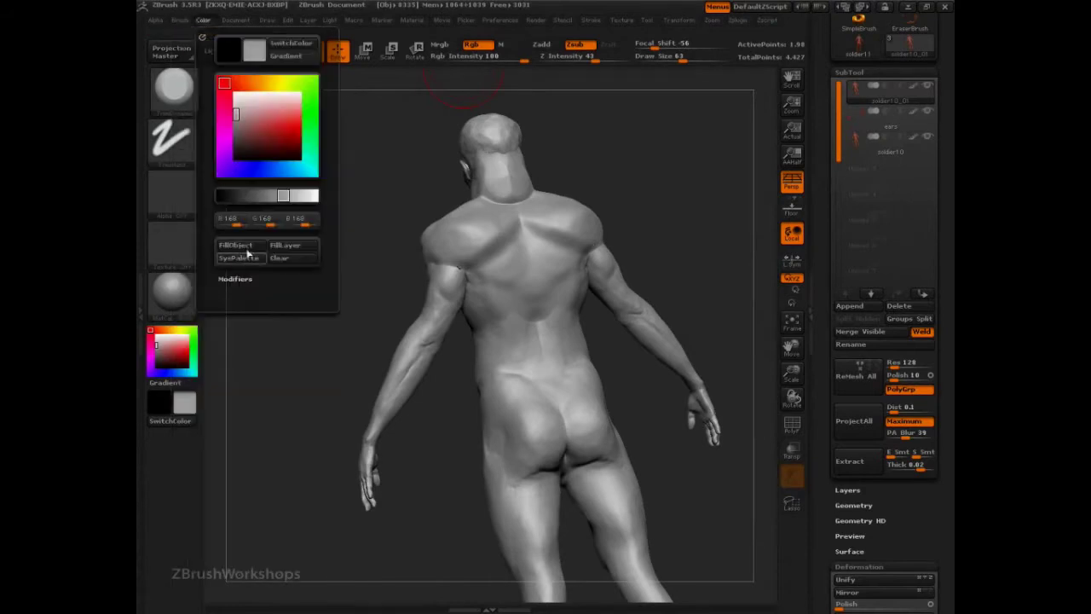
pyautogui.click(285, 245)
pyautogui.click(855, 143)
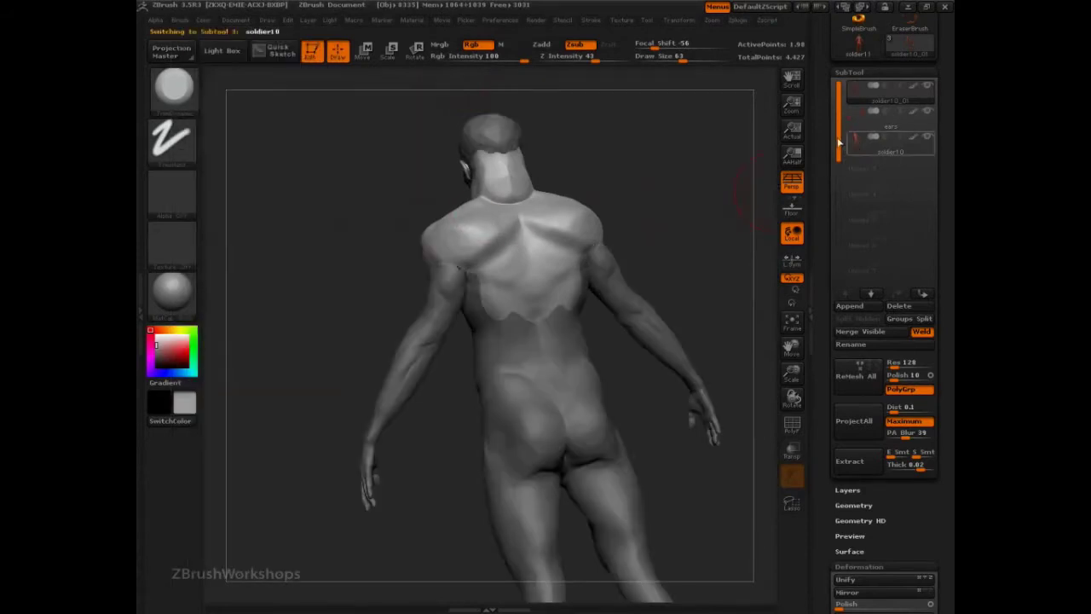
# Step: Undo the grey stroke across the upper back and turn off Rgb colouring for the TrimDynamic brush
pyautogui.moveTo(648, 222)
pyautogui.mouseDown()
pyautogui.moveTo(717, 229)
pyautogui.moveTo(538, 244)
pyautogui.moveTo(538, 267)
pyautogui.mouseUp()
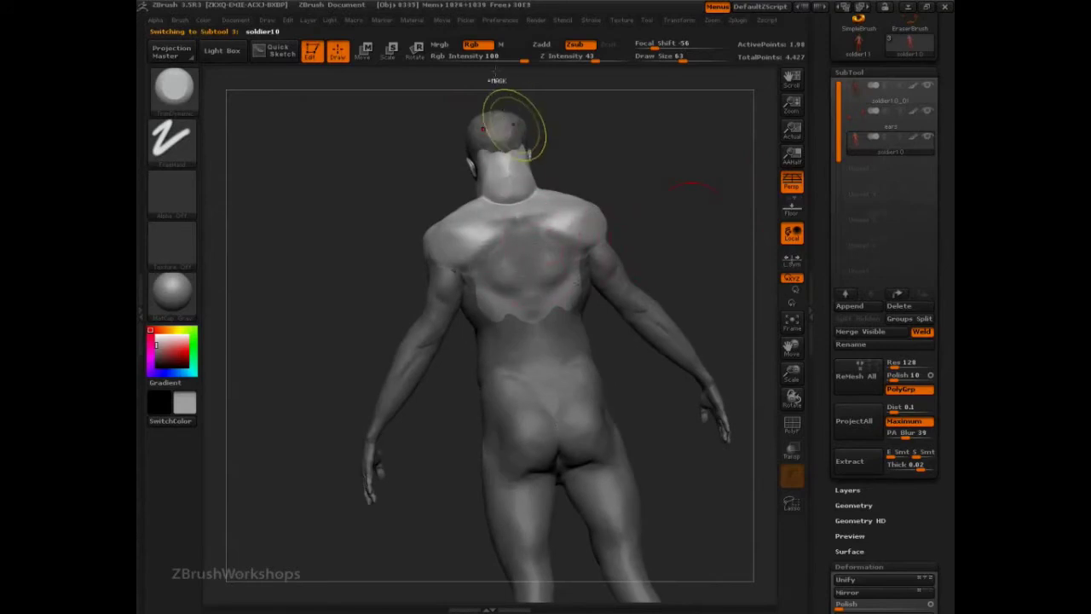
pyautogui.hotkey('ctrl', 'z')
pyautogui.click(481, 44)
# Step: Trim the upper back and shoulders into hard-edged armour planes
pyautogui.moveTo(542, 257)
pyautogui.mouseDown()
pyautogui.moveTo(538, 266)
pyautogui.moveTo(536, 237)
pyautogui.moveTo(561, 225)
pyautogui.moveTo(535, 231)
pyautogui.mouseUp()
pyautogui.moveTo(743, 210)
pyautogui.mouseDown()
pyautogui.moveTo(685, 248)
pyautogui.moveTo(724, 208)
pyautogui.moveTo(641, 273)
pyautogui.moveTo(652, 345)
pyautogui.mouseUp()
pyautogui.moveTo(486, 272)
pyautogui.mouseDown()
pyautogui.moveTo(498, 284)
pyautogui.moveTo(495, 258)
pyautogui.mouseUp()
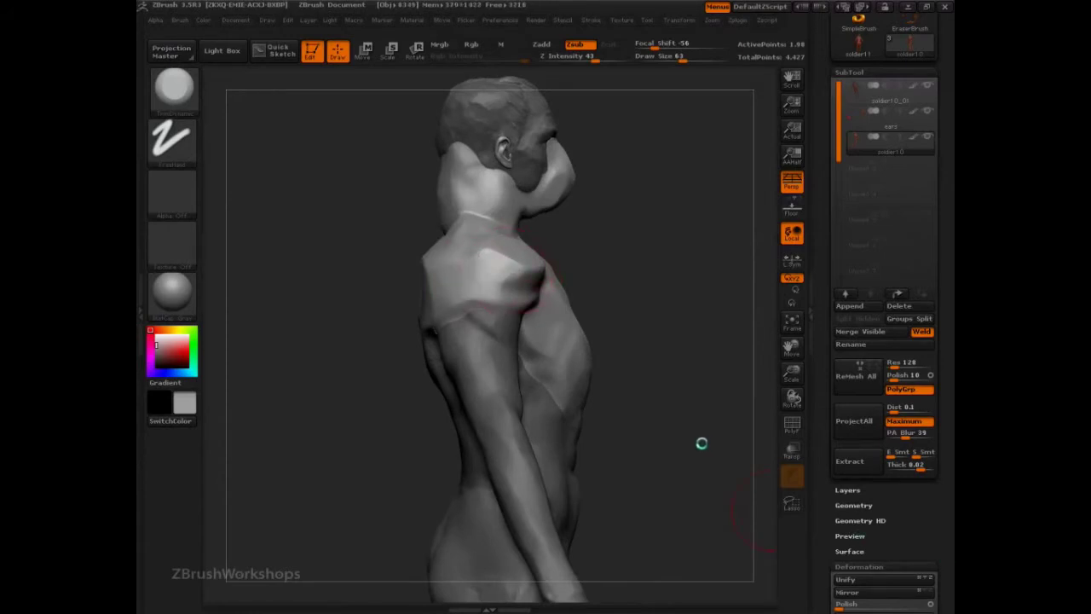
# Step: Set the draw size to 135, undo the test stroke on the torso, and change the brush colour to white
pyautogui.moveTo(696, 452)
pyautogui.mouseDown()
pyautogui.moveTo(714, 443)
pyautogui.moveTo(344, 393)
pyautogui.moveTo(271, 330)
pyautogui.mouseUp()
pyautogui.moveTo(646, 451); pyautogui.dragTo(651, 466)
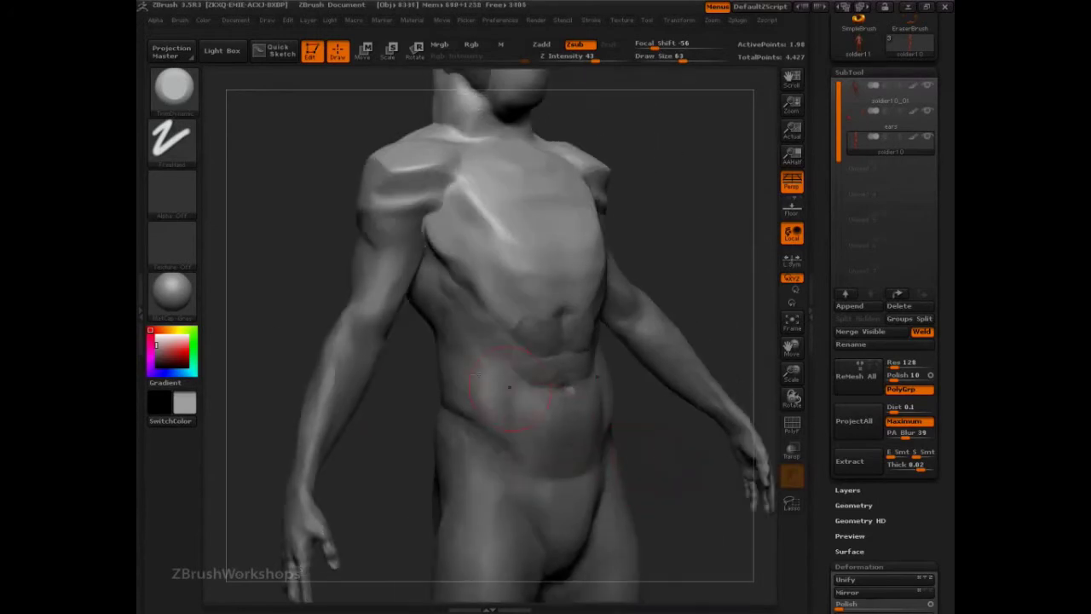
pyautogui.press('s')
pyautogui.moveTo(481, 356); pyautogui.dragTo(501, 357)
pyautogui.moveTo(477, 256)
pyautogui.keyDown('shift'); pyautogui.mouseDown()
pyautogui.moveTo(463, 303)
pyautogui.moveTo(503, 357)
pyautogui.mouseUp(); pyautogui.keyUp('shift')
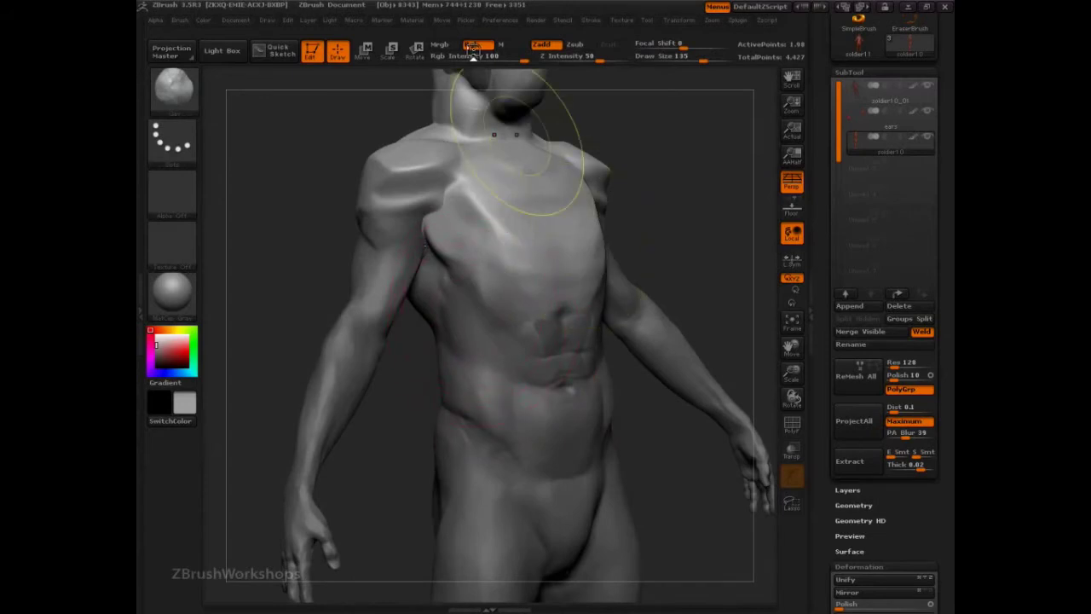
pyautogui.hotkey('ctrl', 'z')
pyautogui.moveTo(173, 341); pyautogui.dragTo(139, 330)
# Step: Build up the abdomen and sides of the waist with the Clay brush into a smooth, bulky torso plate covering the abs
pyautogui.moveTo(478, 314); pyautogui.dragTo(541, 418)
pyautogui.moveTo(529, 375)
pyautogui.mouseDown()
pyautogui.moveTo(554, 409)
pyautogui.moveTo(512, 395)
pyautogui.moveTo(560, 388)
pyautogui.moveTo(447, 400)
pyautogui.mouseUp()
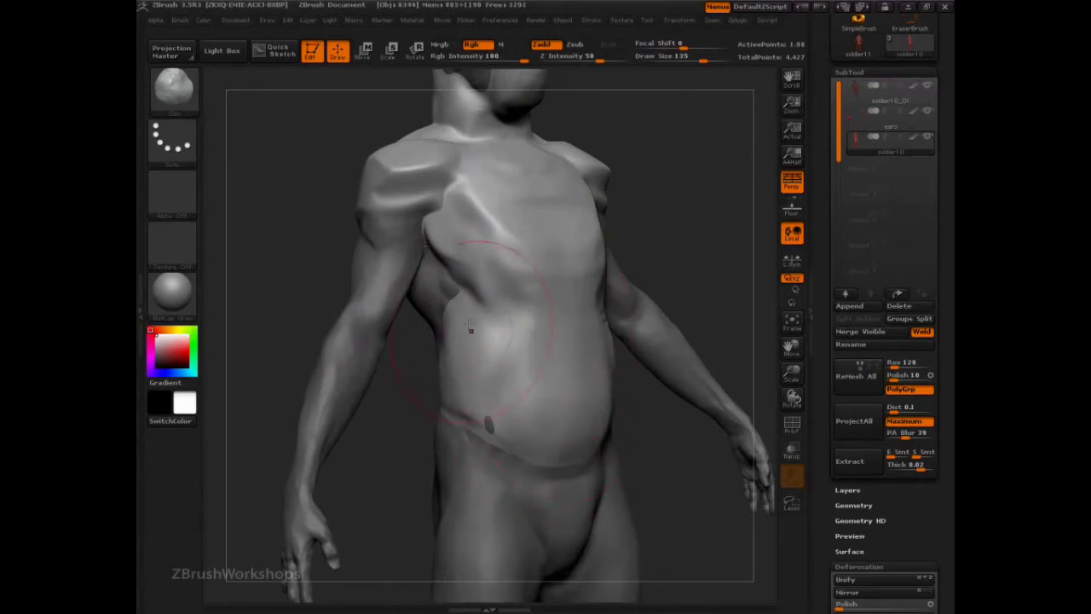
pyautogui.moveTo(470, 328)
pyautogui.mouseDown()
pyautogui.moveTo(507, 307)
pyautogui.moveTo(512, 367)
pyautogui.moveTo(427, 396)
pyautogui.mouseUp()
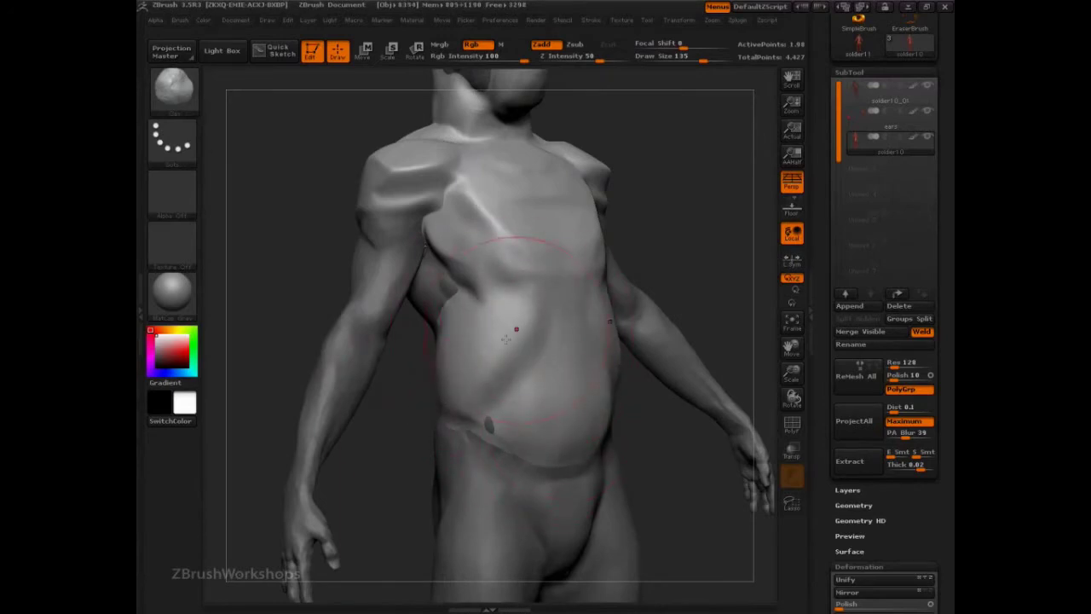
pyautogui.moveTo(509, 330)
pyautogui.mouseDown()
pyautogui.moveTo(524, 319)
pyautogui.moveTo(504, 332)
pyautogui.moveTo(524, 343)
pyautogui.moveTo(511, 399)
pyautogui.moveTo(554, 452)
pyautogui.moveTo(540, 463)
pyautogui.mouseUp()
pyautogui.moveTo(306, 292)
pyautogui.mouseDown()
pyautogui.moveTo(493, 405)
pyautogui.moveTo(540, 401)
pyautogui.moveTo(570, 353)
pyautogui.moveTo(522, 332)
pyautogui.moveTo(532, 360)
pyautogui.moveTo(588, 331)
pyautogui.moveTo(590, 343)
pyautogui.moveTo(581, 286)
pyautogui.moveTo(479, 462)
pyautogui.moveTo(490, 423)
pyautogui.moveTo(474, 465)
pyautogui.moveTo(494, 283)
pyautogui.moveTo(479, 414)
pyautogui.mouseUp()
pyautogui.moveTo(632, 412)
pyautogui.mouseDown()
pyautogui.moveTo(682, 410)
pyautogui.moveTo(647, 416)
pyautogui.moveTo(706, 307)
pyautogui.moveTo(689, 313)
pyautogui.moveTo(721, 359)
pyautogui.mouseUp()
pyautogui.press('f')
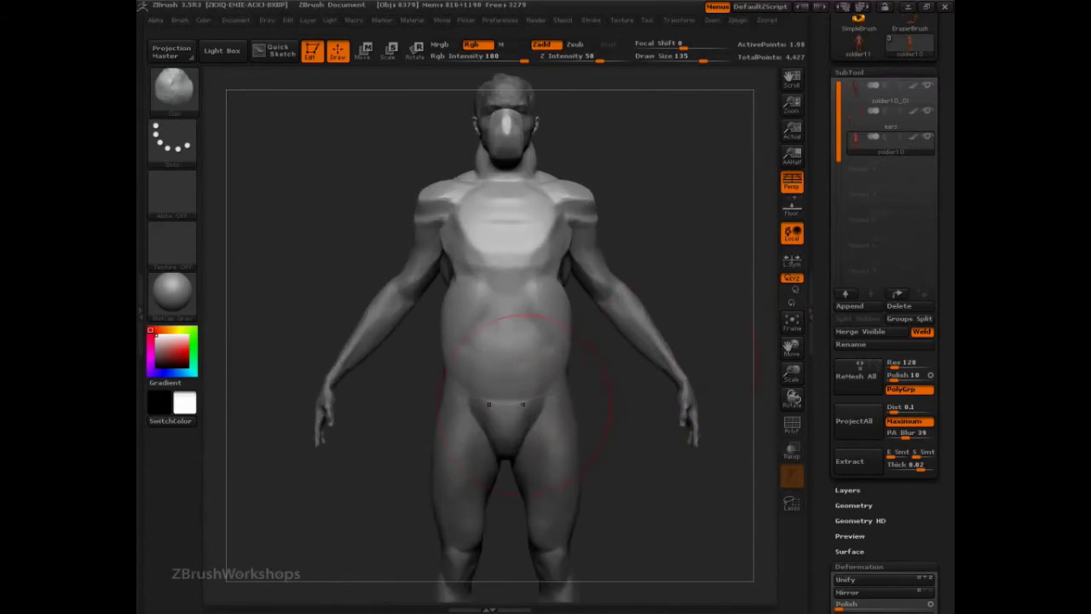
pyautogui.moveTo(711, 273); pyautogui.dragTo(594, 300)
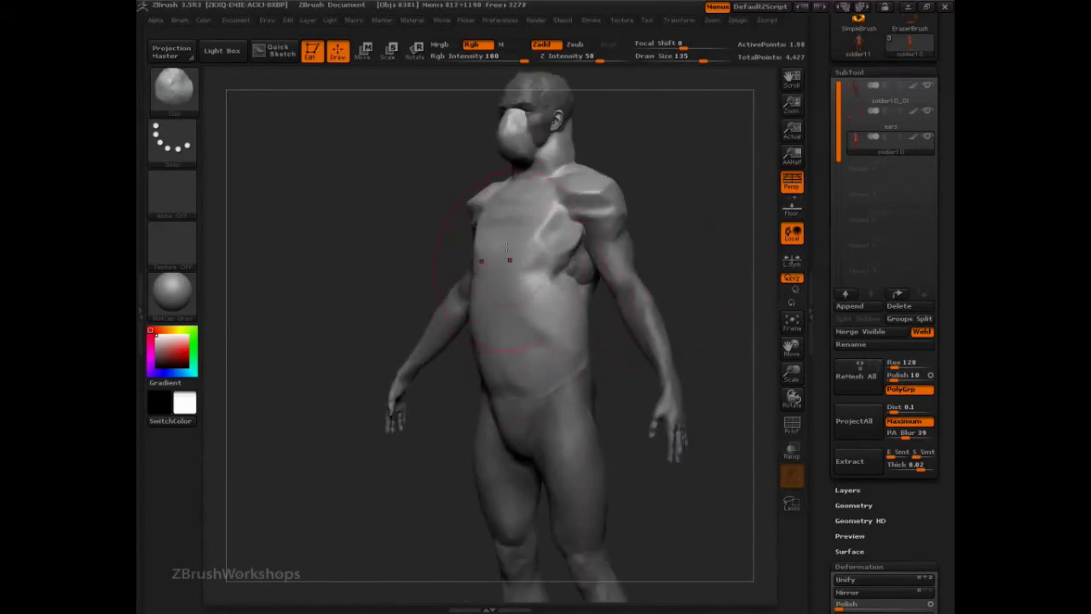
# Step: Build up the middle and upper back with the Clay brush into a thick, raised back plate
pyautogui.moveTo(717, 282)
pyautogui.mouseDown()
pyautogui.moveTo(692, 202)
pyautogui.moveTo(489, 330)
pyautogui.moveTo(501, 356)
pyautogui.moveTo(486, 361)
pyautogui.moveTo(509, 382)
pyautogui.moveTo(478, 400)
pyautogui.moveTo(512, 376)
pyautogui.moveTo(443, 375)
pyautogui.moveTo(486, 331)
pyautogui.moveTo(504, 355)
pyautogui.moveTo(534, 330)
pyautogui.moveTo(483, 322)
pyautogui.moveTo(477, 336)
pyautogui.moveTo(514, 307)
pyautogui.moveTo(518, 366)
pyautogui.moveTo(534, 349)
pyautogui.mouseUp()
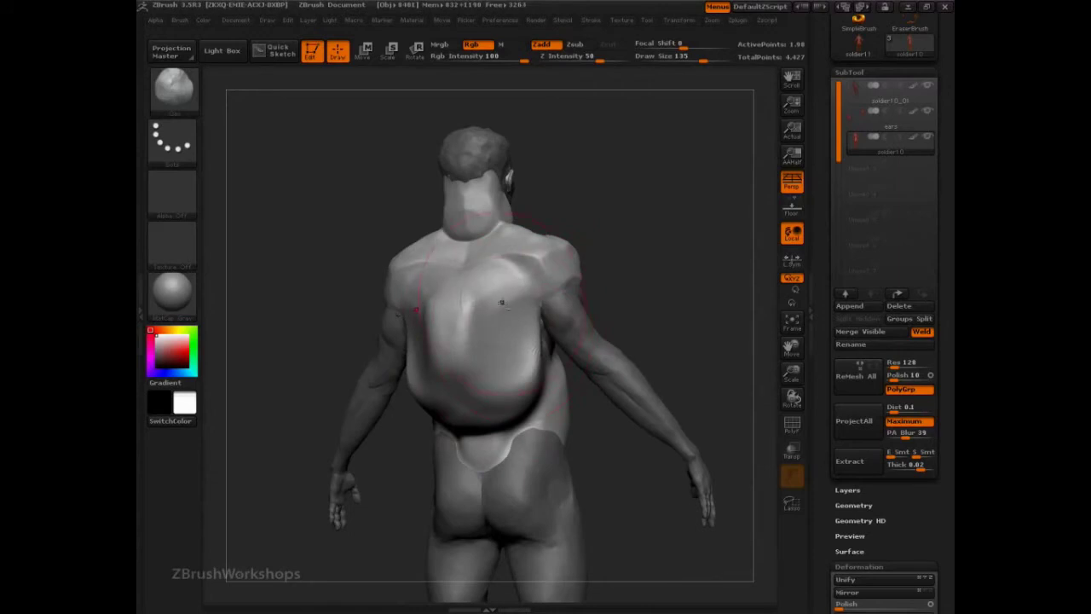
pyautogui.moveTo(501, 303)
pyautogui.mouseDown()
pyautogui.moveTo(489, 320)
pyautogui.moveTo(446, 310)
pyautogui.moveTo(454, 341)
pyautogui.moveTo(461, 302)
pyautogui.moveTo(528, 370)
pyautogui.moveTo(529, 353)
pyautogui.moveTo(501, 370)
pyautogui.mouseUp()
pyautogui.moveTo(713, 313); pyautogui.dragTo(597, 368)
pyautogui.moveTo(658, 335); pyautogui.dragTo(615, 346)
pyautogui.moveTo(478, 255)
pyautogui.mouseDown()
pyautogui.moveTo(482, 245)
pyautogui.moveTo(486, 267)
pyautogui.moveTo(486, 248)
pyautogui.mouseUp()
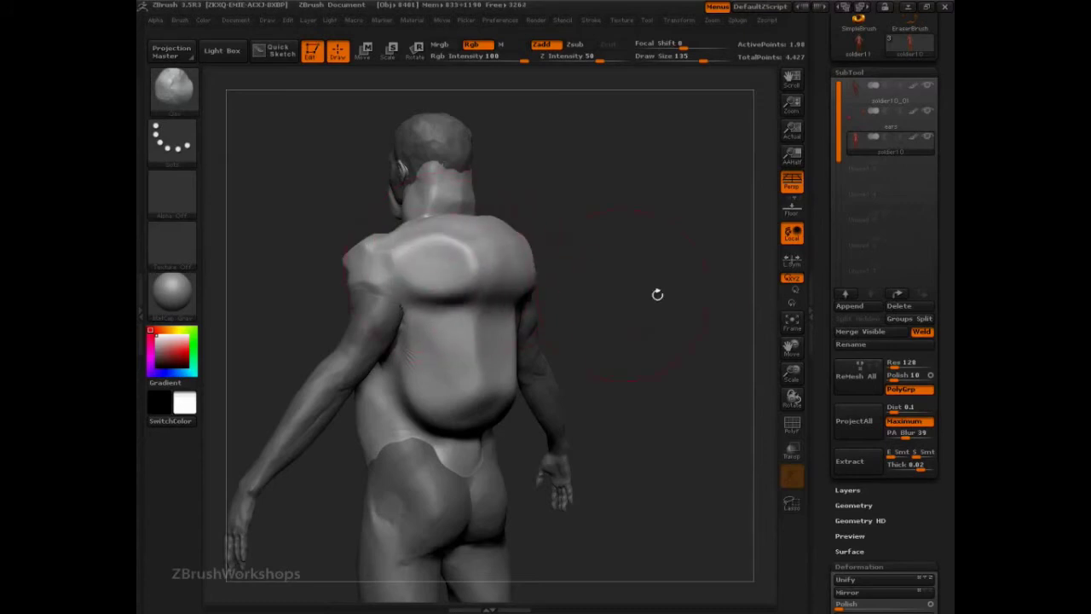
pyautogui.moveTo(657, 294); pyautogui.dragTo(498, 296)
pyautogui.moveTo(511, 258); pyautogui.dragTo(535, 322)
pyautogui.moveTo(559, 270)
pyautogui.mouseDown()
pyautogui.moveTo(542, 319)
pyautogui.moveTo(578, 352)
pyautogui.mouseUp()
# Step: Flatten the raised back plate into large angular facets with the TrimDynamic brush at a draw size of 120
pyautogui.moveTo(669, 281)
pyautogui.mouseDown()
pyautogui.moveTo(444, 276)
pyautogui.moveTo(275, 304)
pyautogui.mouseUp()
pyautogui.moveTo(617, 261)
pyautogui.keyDown('alt'); pyautogui.mouseDown()
pyautogui.moveTo(606, 326)
pyautogui.moveTo(640, 341)
pyautogui.moveTo(680, 326)
pyautogui.moveTo(640, 347)
pyautogui.moveTo(582, 326)
pyautogui.moveTo(684, 317)
pyautogui.moveTo(679, 342)
pyautogui.moveTo(601, 368)
pyautogui.mouseUp(); pyautogui.keyUp('alt')
pyautogui.press('s')
pyautogui.click(461, 324)
pyautogui.press('1')
pyautogui.press('space')
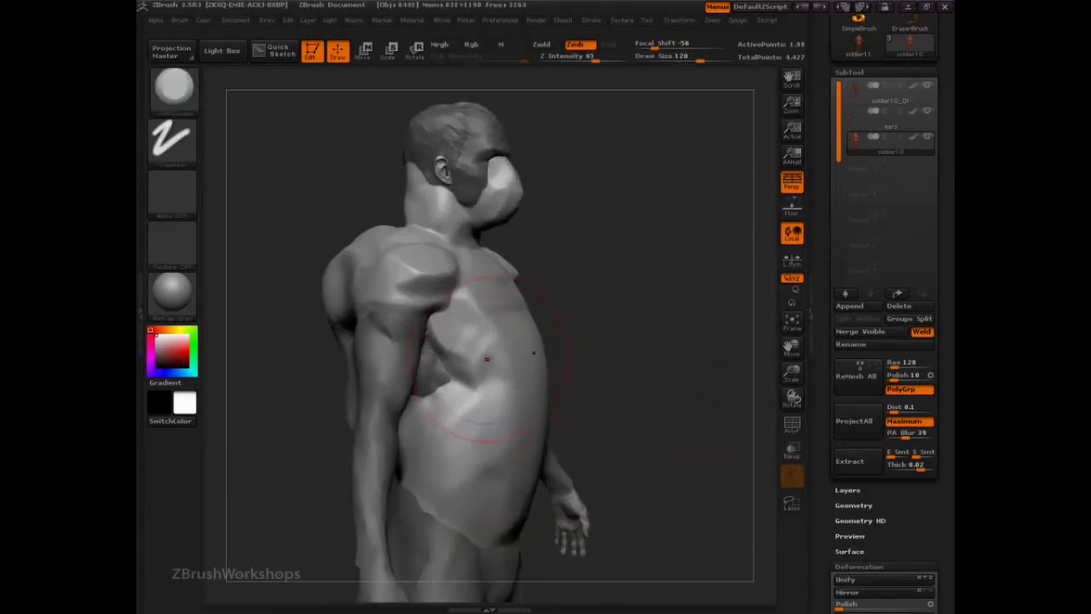
pyautogui.moveTo(486, 358); pyautogui.dragTo(409, 278)
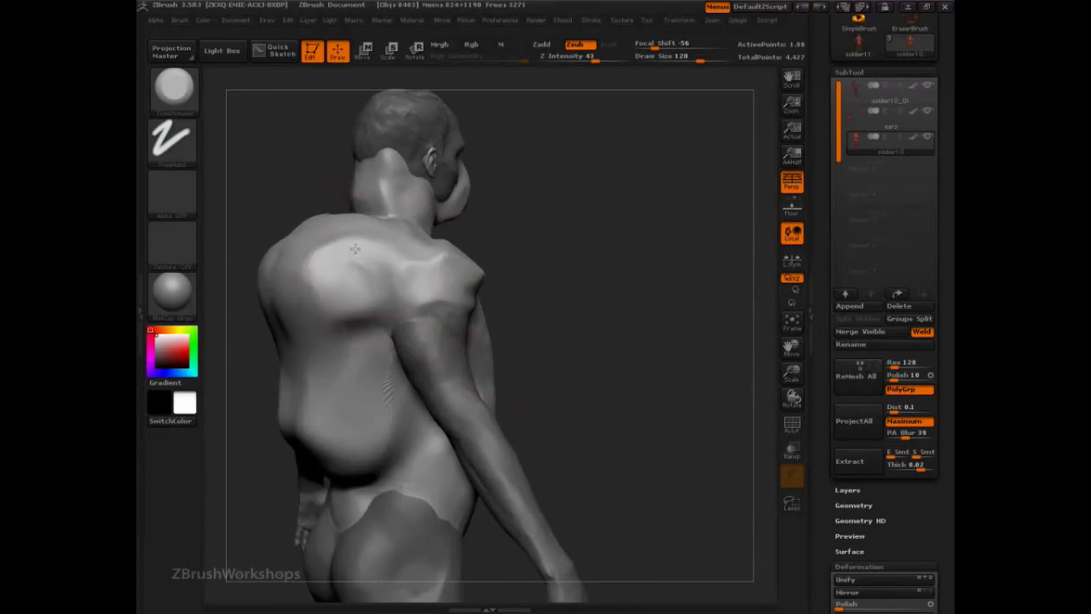
pyautogui.moveTo(356, 249)
pyautogui.mouseDown()
pyautogui.moveTo(297, 309)
pyautogui.moveTo(276, 285)
pyautogui.moveTo(301, 245)
pyautogui.moveTo(339, 223)
pyautogui.mouseUp()
pyautogui.moveTo(572, 315); pyautogui.dragTo(655, 312)
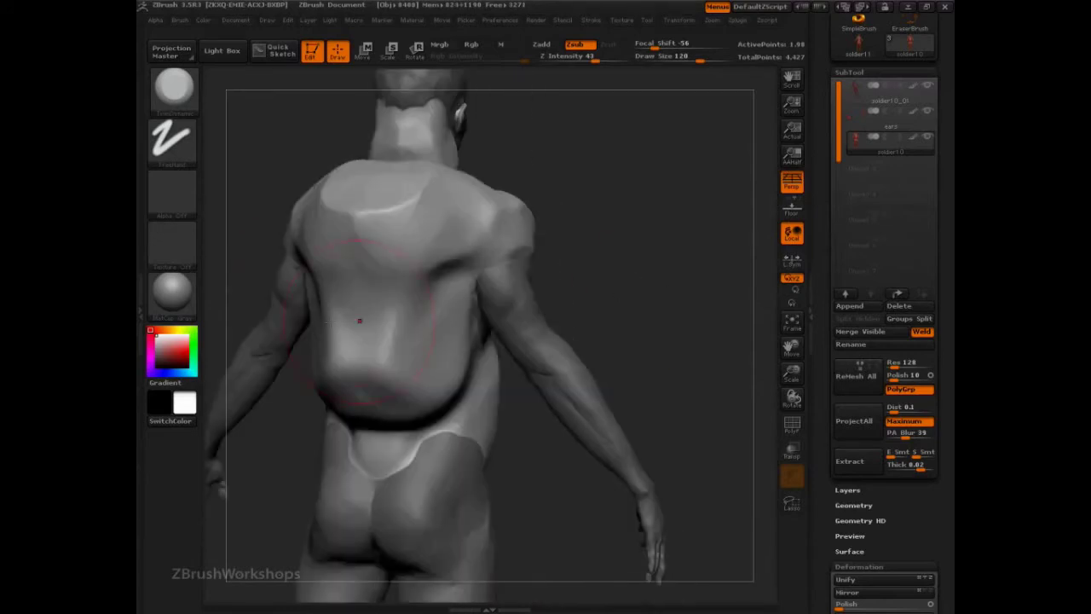
pyautogui.moveTo(359, 321)
pyautogui.mouseDown()
pyautogui.moveTo(367, 359)
pyautogui.moveTo(437, 348)
pyautogui.moveTo(401, 386)
pyautogui.moveTo(341, 390)
pyautogui.moveTo(444, 395)
pyautogui.mouseUp()
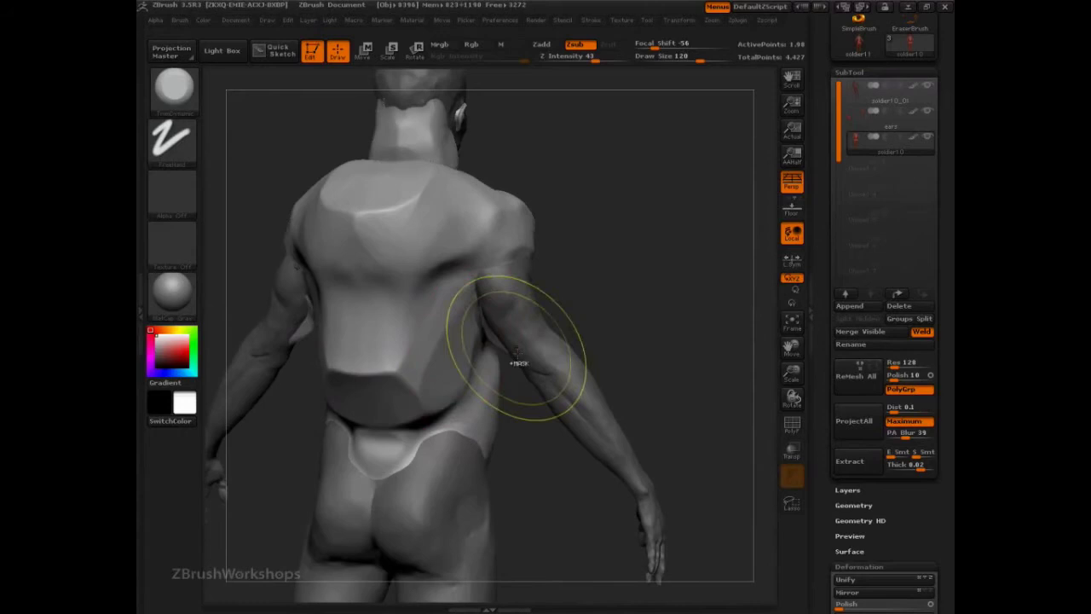
pyautogui.moveTo(661, 334); pyautogui.dragTo(638, 314)
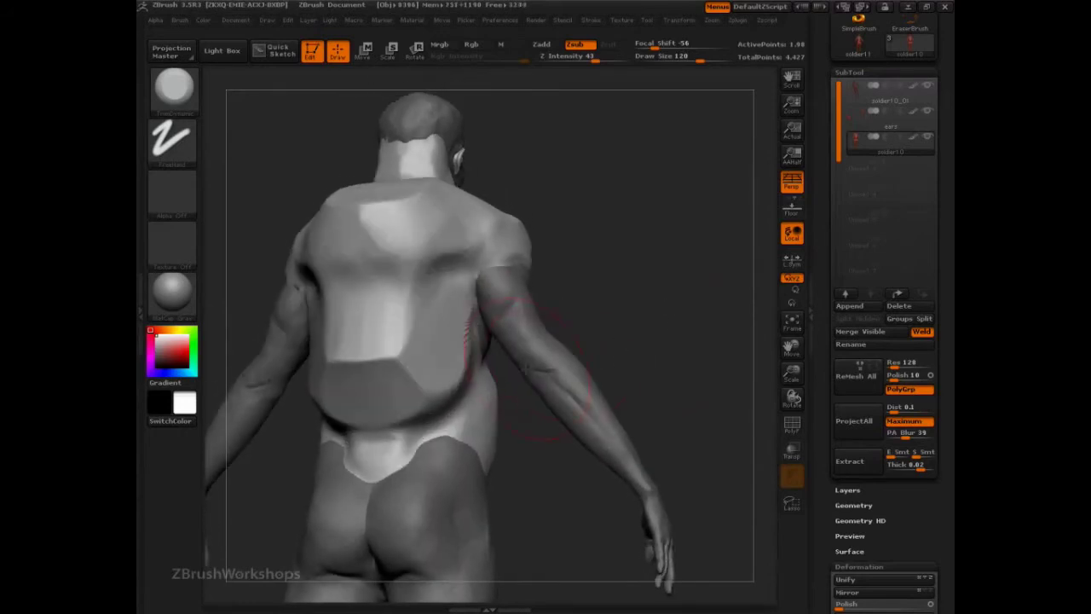
# Step: Show only the soldier10 subtool, isolate its arms to check them, and bring back the full mesh
pyautogui.click(927, 138)
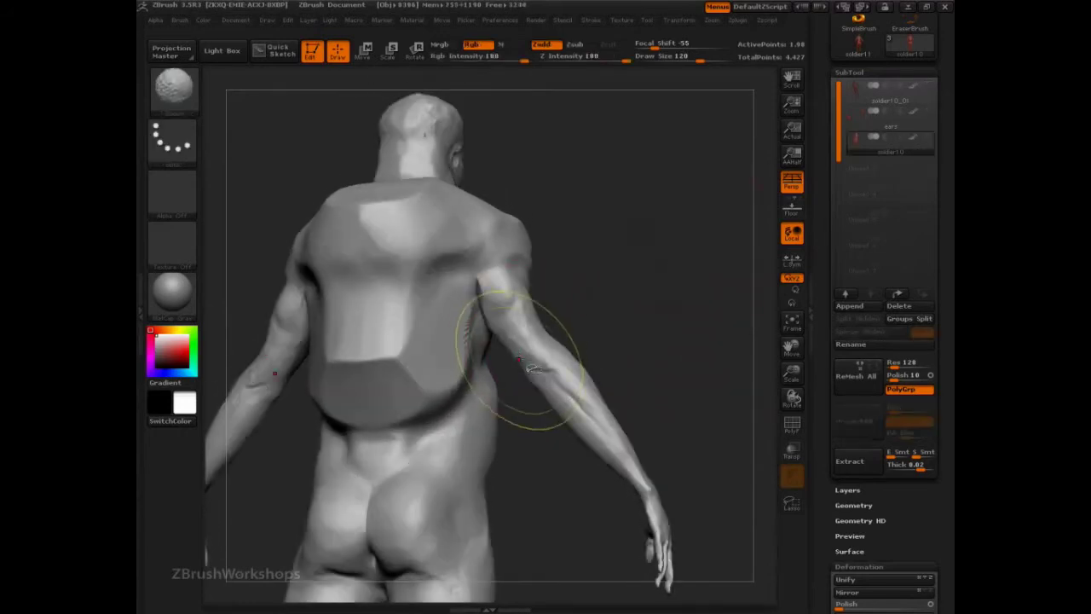
pyautogui.keyDown('ctrl'); pyautogui.keyDown('shift'); pyautogui.click(601, 343); pyautogui.keyUp('shift'); pyautogui.keyUp('ctrl')
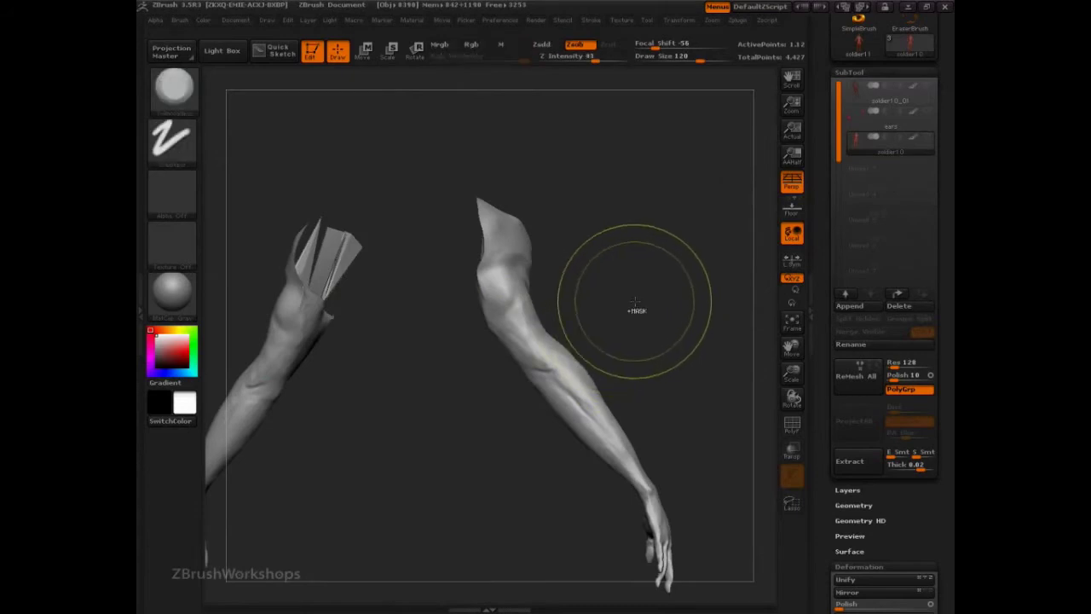
pyautogui.keyDown('ctrl'); pyautogui.keyDown('shift'); pyautogui.click(638, 310); pyautogui.keyUp('shift'); pyautogui.keyUp('ctrl')
pyautogui.moveTo(638, 299); pyautogui.dragTo(571, 300)
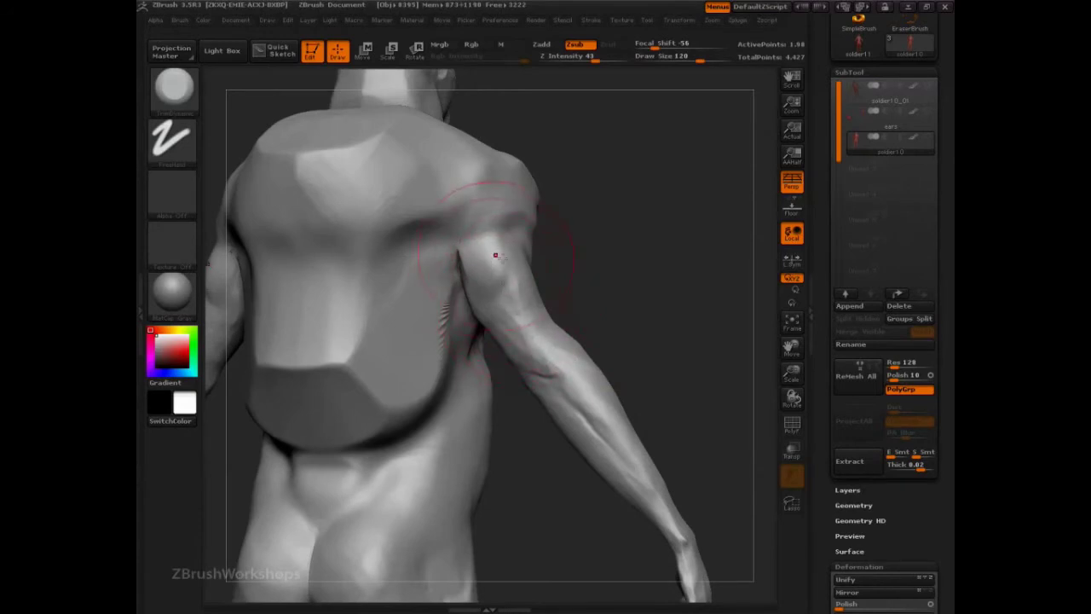
# Step: Mask the body down to the middle of the upper arms with a Transpose topological mask and isolate the unmasked lower arms
pyautogui.click(415, 50)
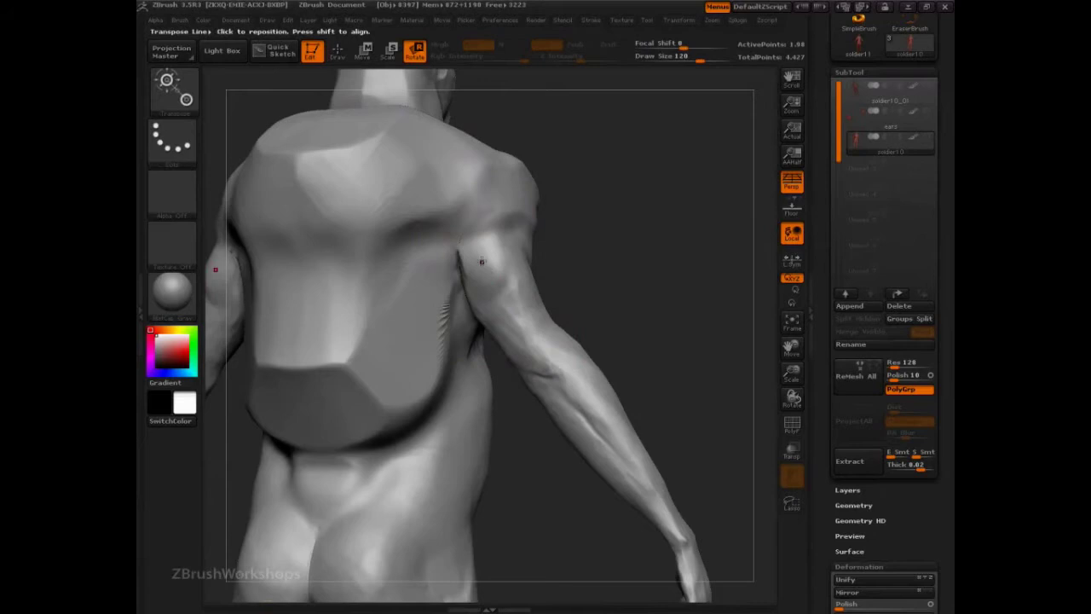
pyautogui.moveTo(482, 262); pyautogui.dragTo(525, 341)
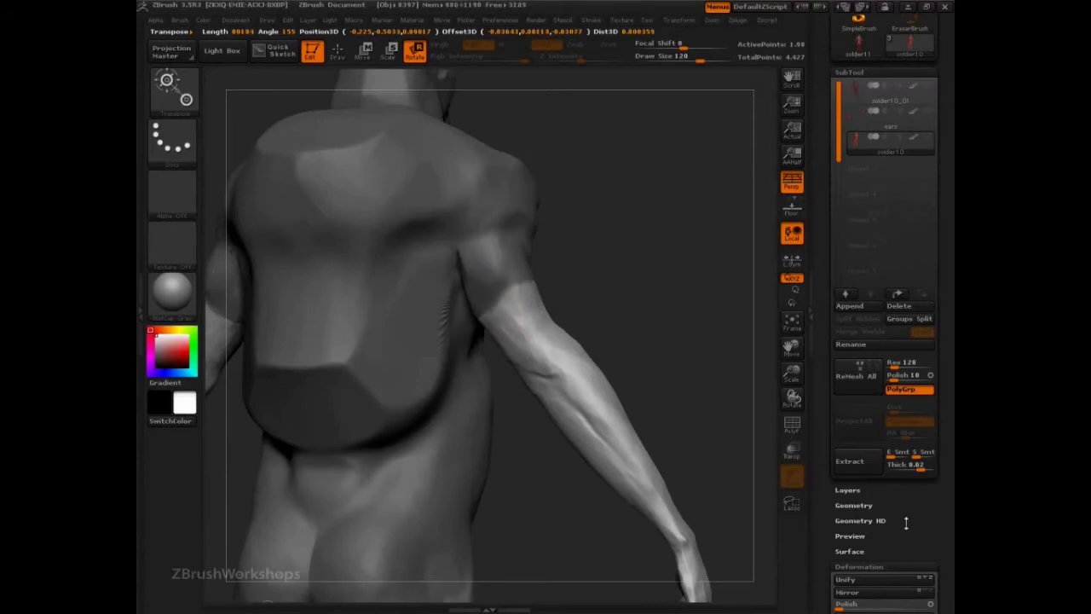
pyautogui.moveTo(906, 523); pyautogui.dragTo(884, 364)
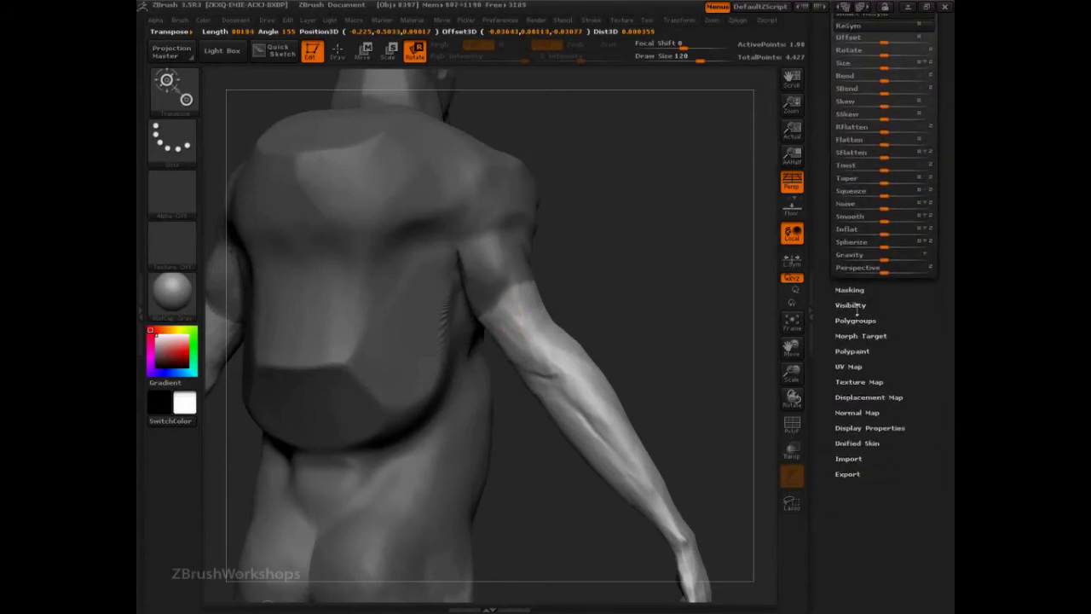
pyautogui.click(853, 306)
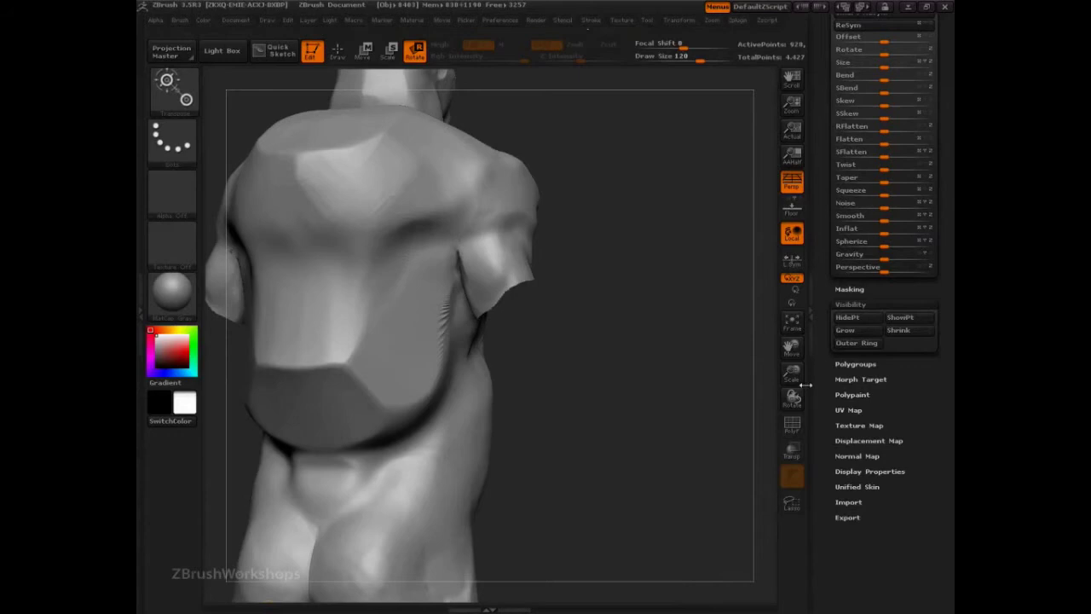
pyautogui.keyDown('ctrl'); pyautogui.keyDown('shift'); pyautogui.moveTo(650, 381); pyautogui.dragTo(654, 380); pyautogui.keyUp('shift'); pyautogui.keyUp('ctrl')
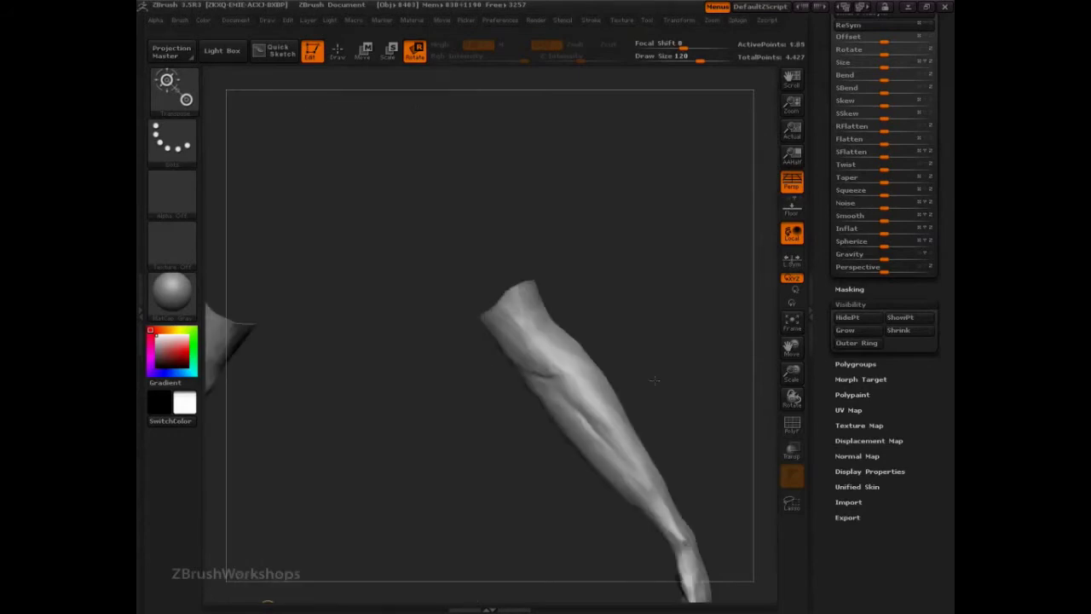
# Step: Assign the visible lower arms to a polygroup of their own
pyautogui.click(864, 362)
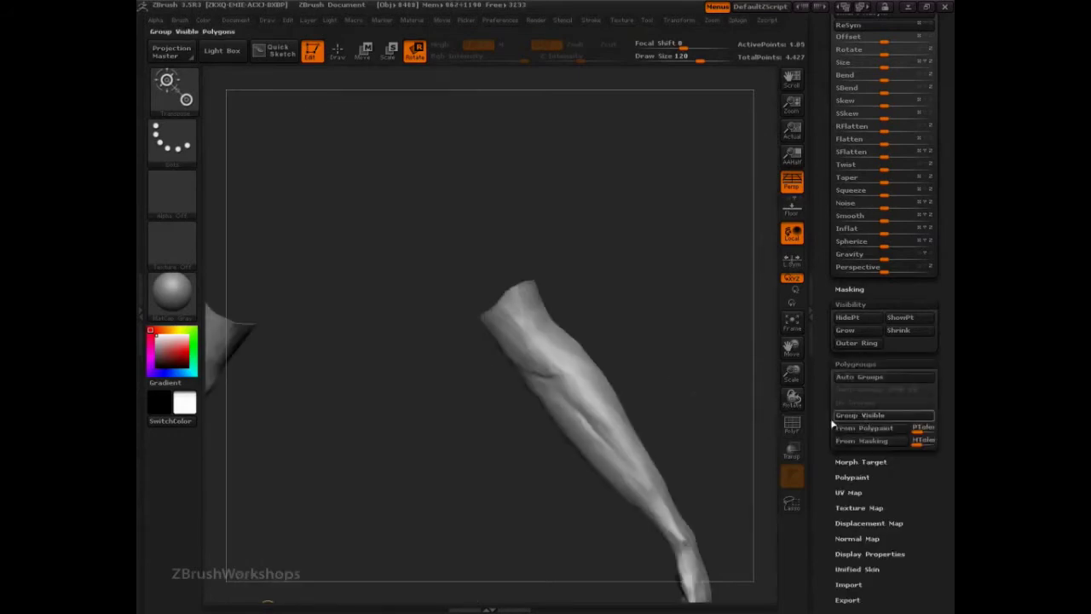
pyautogui.click(854, 362)
pyautogui.click(852, 304)
pyautogui.scroll(5, 867, 358)
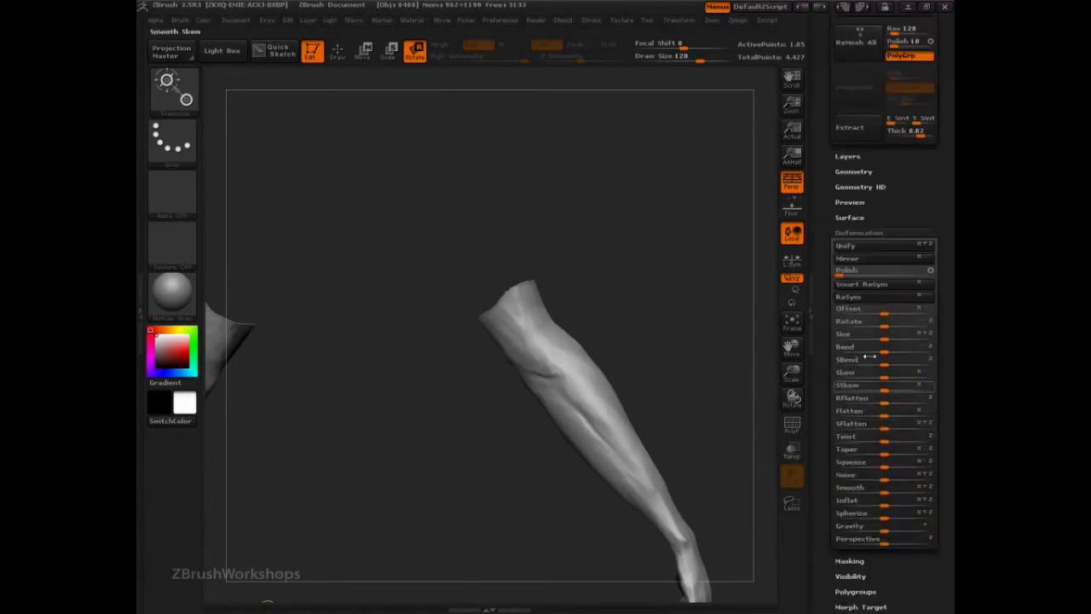
pyautogui.click(863, 232)
pyautogui.scroll(5, 895, 229)
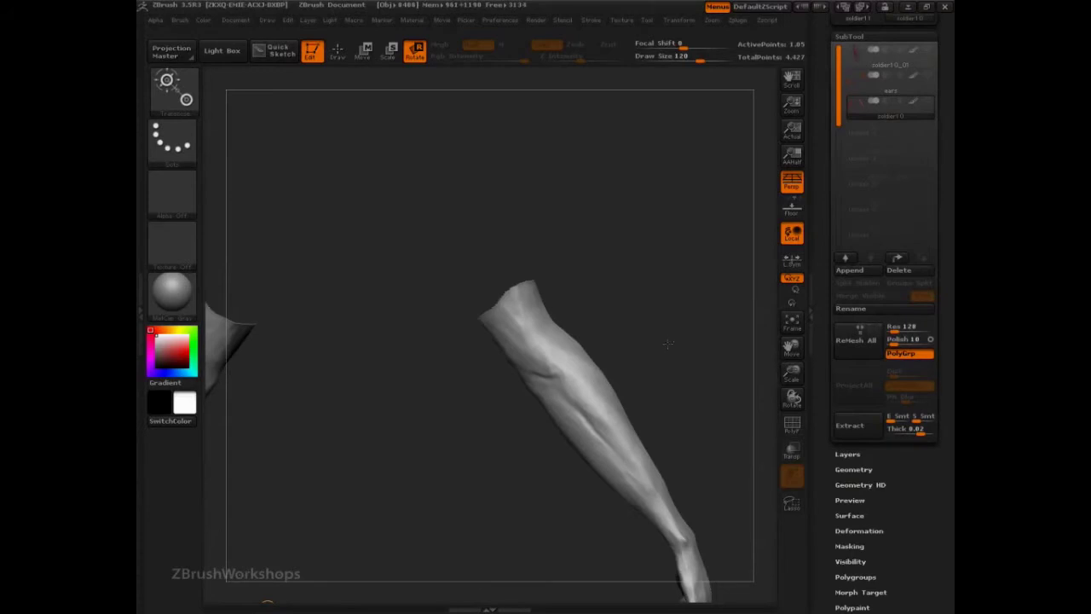
# Step: Bring back the full mesh and hide the lower arms' polygroup, leaving the torso and upper arms visible
pyautogui.keyDown('ctrl'); pyautogui.keyDown('shift'); pyautogui.click(668, 344); pyautogui.keyUp('shift'); pyautogui.keyUp('ctrl')
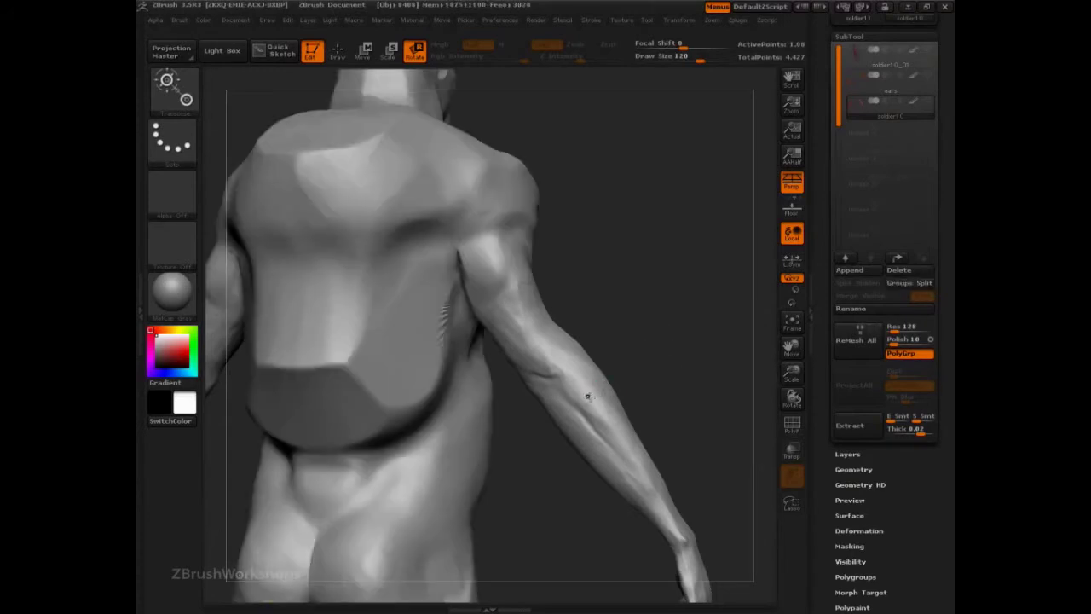
pyautogui.keyDown('ctrl'); pyautogui.keyDown('shift'); pyautogui.click(588, 396); pyautogui.keyUp('shift'); pyautogui.keyUp('ctrl')
pyautogui.keyDown('ctrl'); pyautogui.keyDown('shift'); pyautogui.moveTo(671, 363); pyautogui.dragTo(688, 345); pyautogui.keyUp('shift'); pyautogui.keyUp('ctrl')
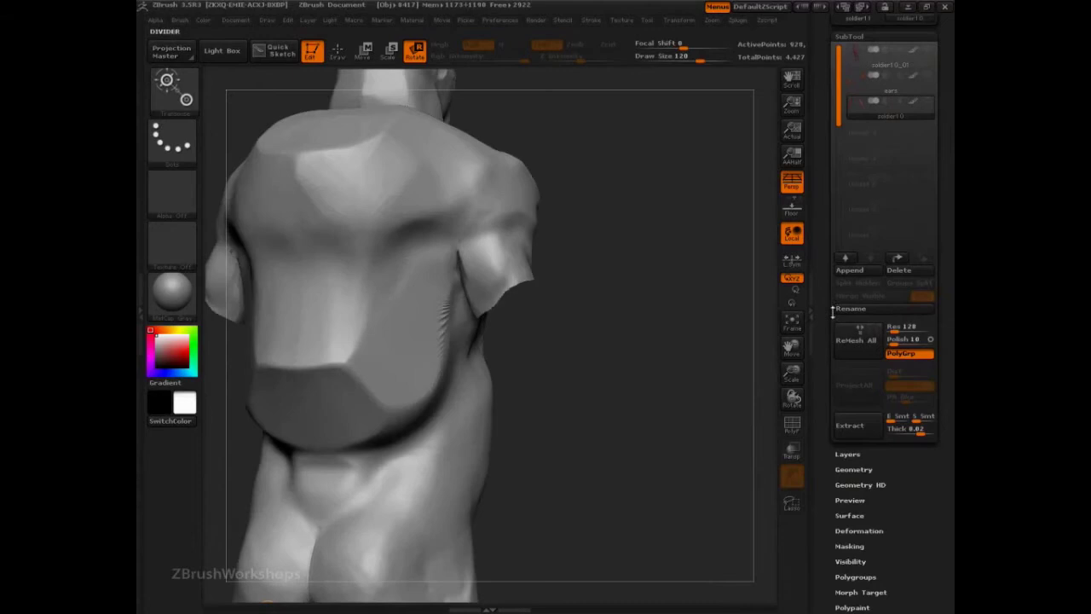
# Step: Show the soldier10_01 and ears subtools again and return to Draw mode
pyautogui.moveTo(823, 260); pyautogui.dragTo(825, 421)
pyautogui.click(930, 213)
pyautogui.click(929, 236)
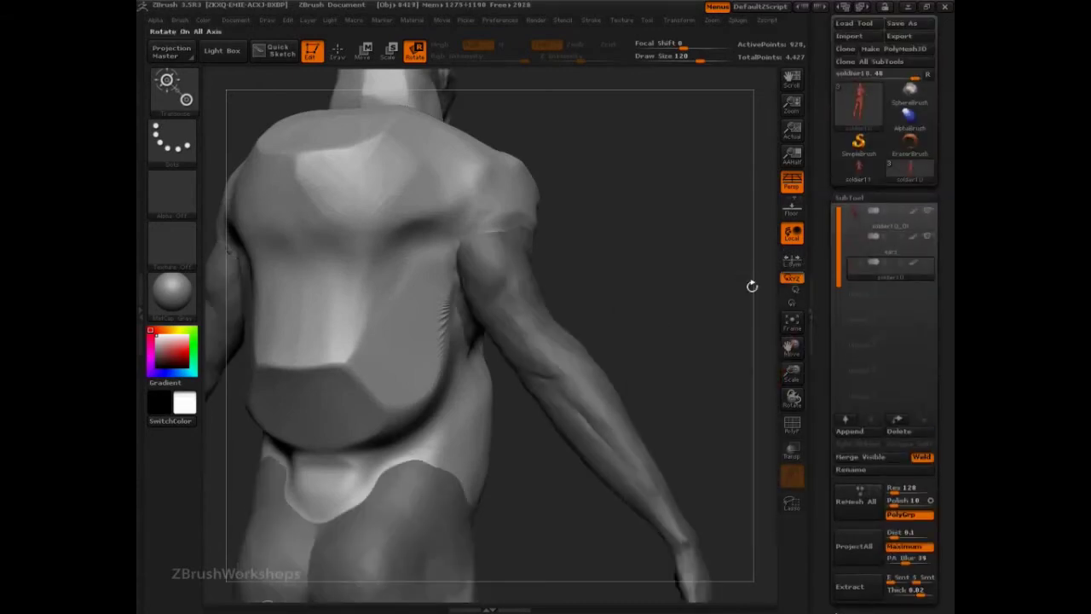
pyautogui.press('q')
pyautogui.moveTo(855, 271)
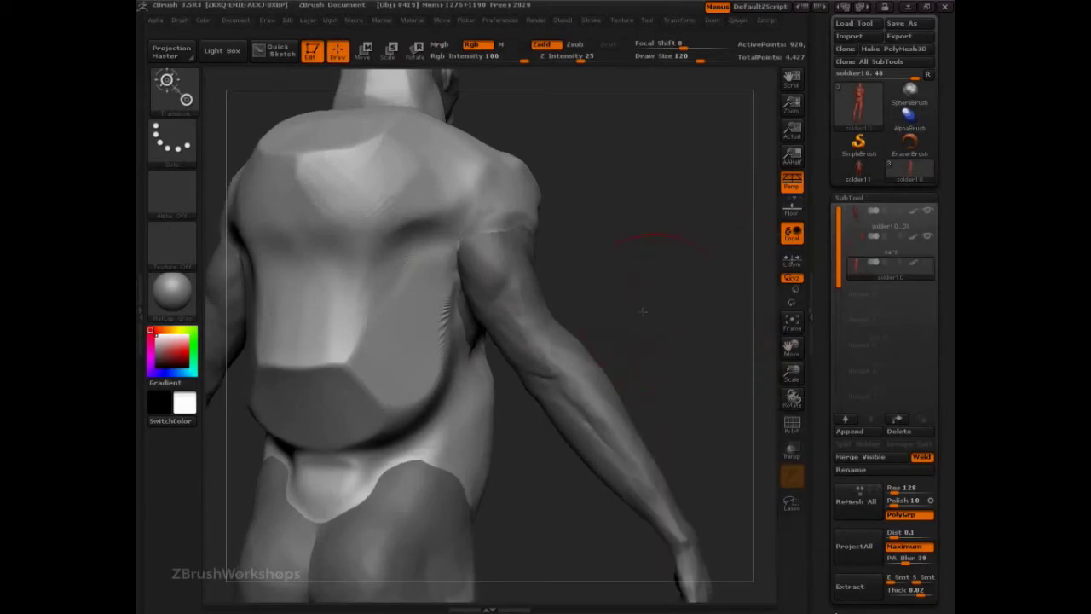
# Step: Trim facets under the shoulder blade and along the lower edge of the back plate with TrimDynamic at a draw size of 88
pyautogui.moveTo(645, 236); pyautogui.dragTo(492, 322)
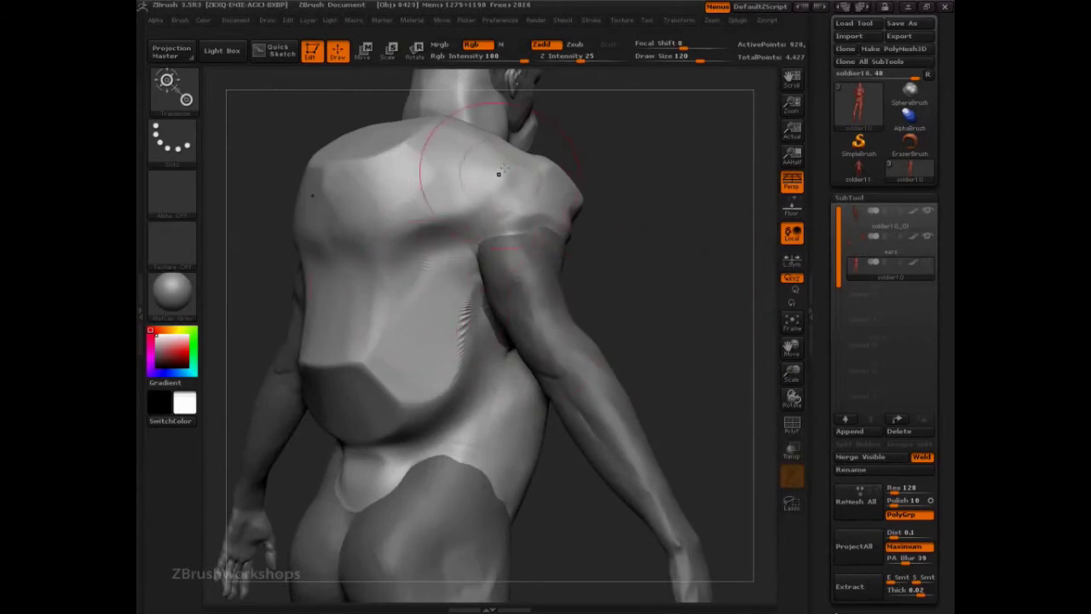
pyautogui.moveTo(500, 175); pyautogui.dragTo(461, 189)
pyautogui.hotkey('ctrl', 'z')
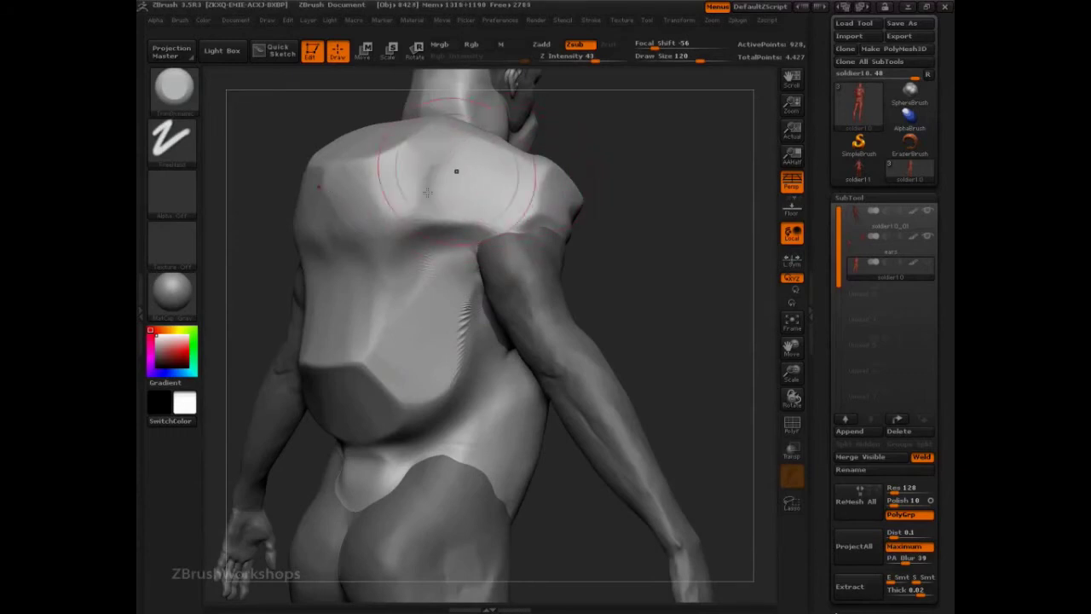
pyautogui.moveTo(432, 260)
pyautogui.mouseDown()
pyautogui.moveTo(424, 250)
pyautogui.moveTo(448, 242)
pyautogui.moveTo(378, 244)
pyautogui.moveTo(382, 225)
pyautogui.moveTo(331, 257)
pyautogui.mouseUp()
pyautogui.press('s')
pyautogui.moveTo(431, 185)
pyautogui.mouseDown()
pyautogui.moveTo(385, 213)
pyautogui.moveTo(384, 224)
pyautogui.moveTo(399, 213)
pyautogui.moveTo(398, 239)
pyautogui.moveTo(406, 231)
pyautogui.mouseUp()
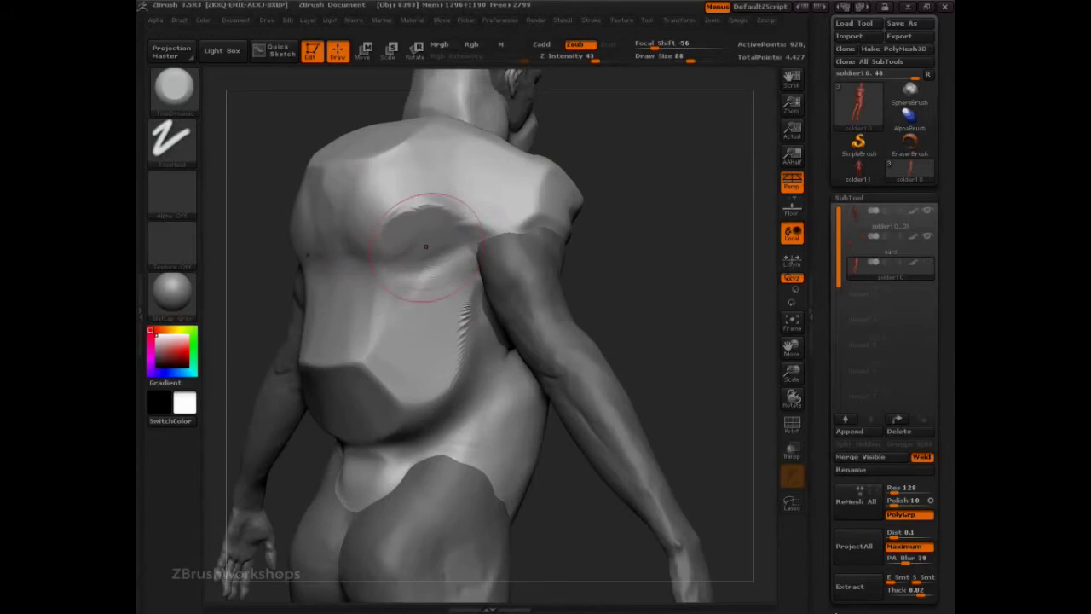
pyautogui.moveTo(365, 392)
pyautogui.mouseDown()
pyautogui.moveTo(414, 415)
pyautogui.moveTo(405, 421)
pyautogui.moveTo(448, 413)
pyautogui.mouseUp()
pyautogui.moveTo(445, 323); pyautogui.dragTo(415, 327)
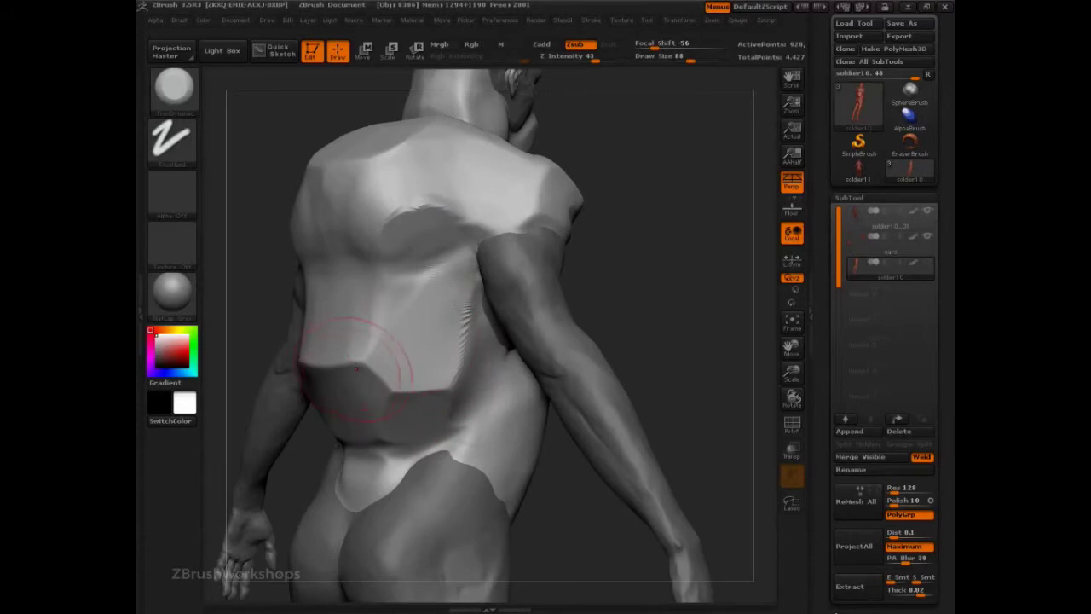
# Step: Flatten the upper back and the rear of the shoulders into broad planes with the TrimDynamic brush
pyautogui.moveTo(676, 292)
pyautogui.mouseDown()
pyautogui.moveTo(694, 300)
pyautogui.moveTo(680, 287)
pyautogui.moveTo(508, 356)
pyautogui.mouseUp()
pyautogui.moveTo(433, 292)
pyautogui.mouseDown()
pyautogui.moveTo(432, 261)
pyautogui.moveTo(452, 295)
pyautogui.moveTo(442, 307)
pyautogui.moveTo(405, 271)
pyautogui.mouseUp()
pyautogui.moveTo(660, 234)
pyautogui.mouseDown()
pyautogui.moveTo(648, 220)
pyautogui.moveTo(725, 188)
pyautogui.moveTo(728, 204)
pyautogui.moveTo(595, 270)
pyautogui.mouseUp()
pyautogui.moveTo(649, 300); pyautogui.dragTo(641, 348)
pyautogui.moveTo(523, 335)
pyautogui.mouseDown()
pyautogui.moveTo(493, 351)
pyautogui.moveTo(538, 364)
pyautogui.moveTo(487, 360)
pyautogui.moveTo(529, 358)
pyautogui.moveTo(494, 349)
pyautogui.moveTo(537, 366)
pyautogui.moveTo(477, 367)
pyautogui.moveTo(503, 388)
pyautogui.mouseUp()
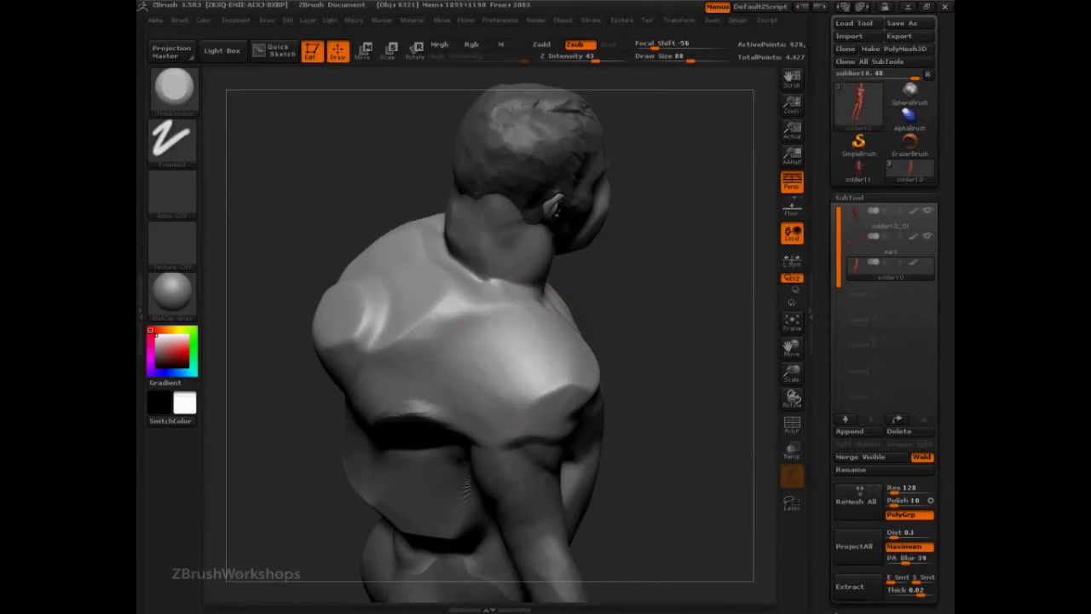
# Step: Flatten the centre of the upper chest below the neck into a rounded facet with TrimDynamic
pyautogui.moveTo(674, 308); pyautogui.dragTo(636, 306)
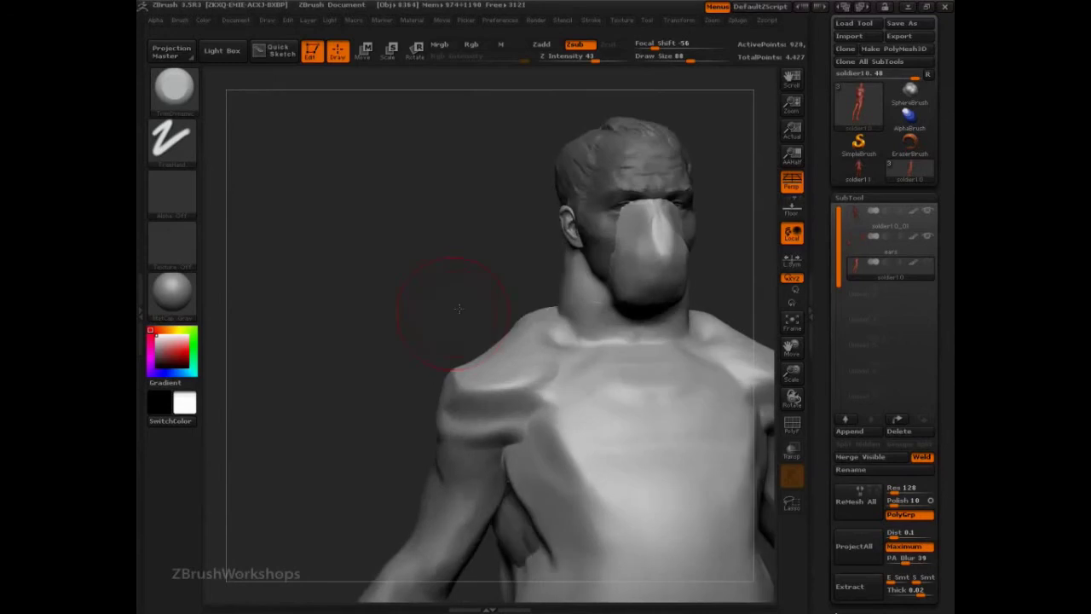
pyautogui.moveTo(401, 256)
pyautogui.mouseDown()
pyautogui.moveTo(425, 288)
pyautogui.moveTo(460, 298)
pyautogui.moveTo(403, 299)
pyautogui.moveTo(427, 319)
pyautogui.moveTo(439, 363)
pyautogui.moveTo(445, 325)
pyautogui.moveTo(464, 368)
pyautogui.moveTo(443, 317)
pyautogui.moveTo(454, 352)
pyautogui.mouseUp()
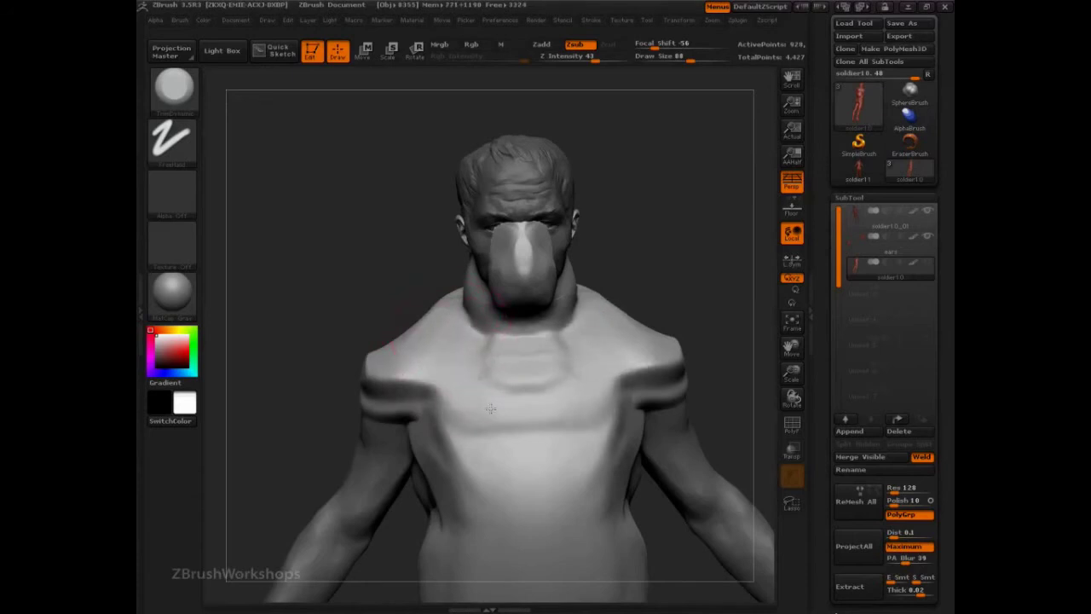
pyautogui.moveTo(490, 408); pyautogui.dragTo(452, 321)
pyautogui.moveTo(526, 378)
pyautogui.mouseDown()
pyautogui.moveTo(531, 424)
pyautogui.moveTo(475, 436)
pyautogui.moveTo(455, 470)
pyautogui.mouseUp()
# Step: Trim angled planes down the sides of the chest and flat facets along the middle and lower abdomen
pyautogui.moveTo(738, 347)
pyautogui.keyDown('alt'); pyautogui.mouseDown()
pyautogui.moveTo(668, 264)
pyautogui.moveTo(658, 271)
pyautogui.moveTo(670, 321)
pyautogui.moveTo(711, 284)
pyautogui.mouseUp(); pyautogui.keyUp('alt')
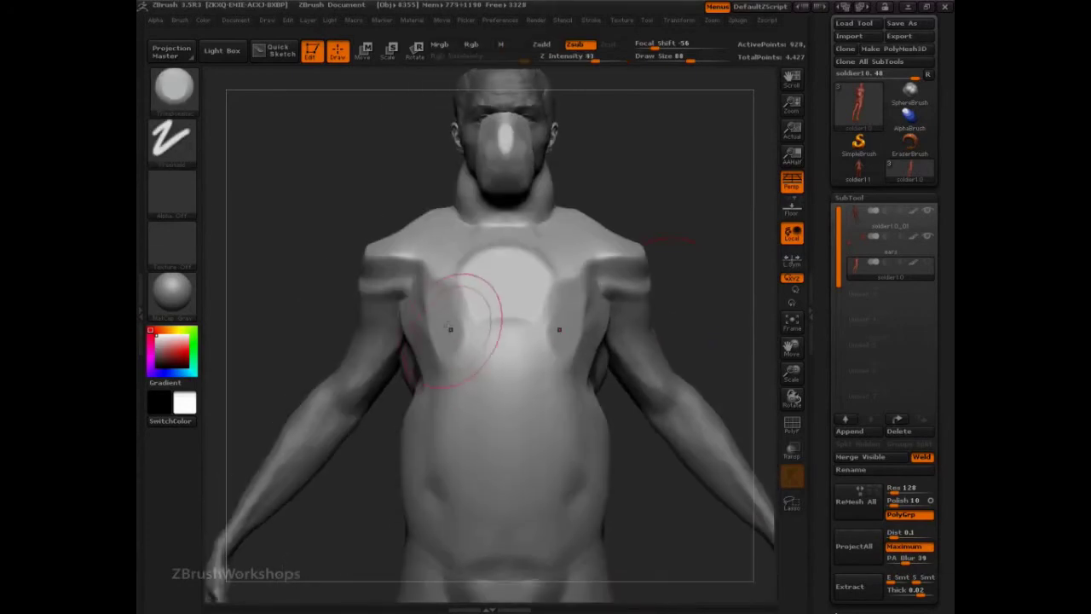
pyautogui.moveTo(450, 330)
pyautogui.mouseDown()
pyautogui.moveTo(438, 362)
pyautogui.moveTo(459, 383)
pyautogui.mouseUp()
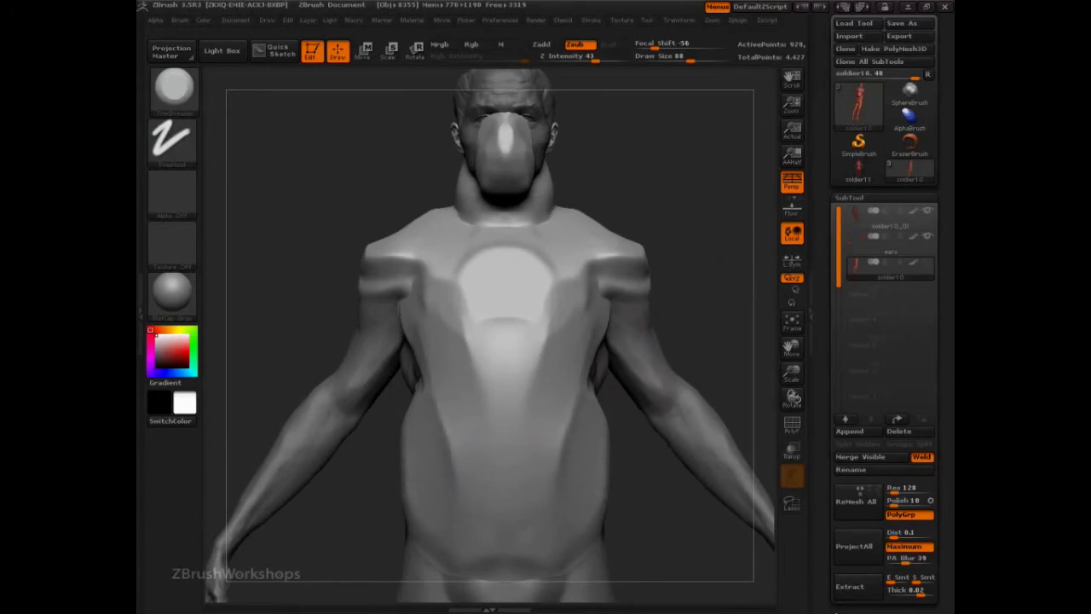
pyautogui.moveTo(467, 537); pyautogui.dragTo(507, 534)
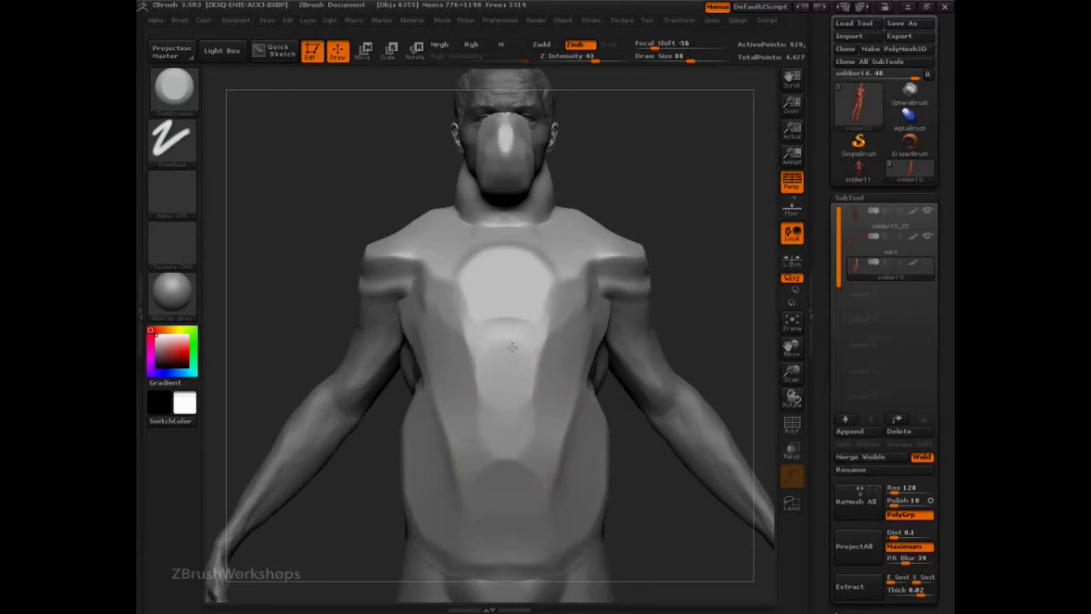
pyautogui.moveTo(516, 359)
pyautogui.mouseDown()
pyautogui.moveTo(500, 351)
pyautogui.moveTo(509, 340)
pyautogui.mouseUp()
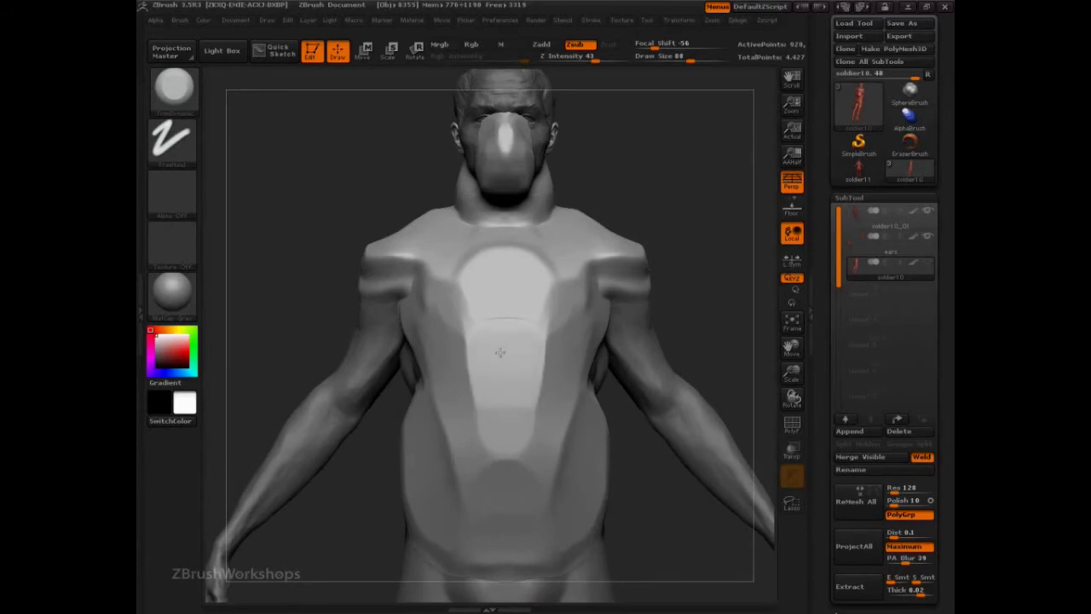
# Step: Trim the raised shoulder ridges of the armour back toward the arms to form a clean armhole edge
pyautogui.moveTo(691, 305); pyautogui.dragTo(759, 309)
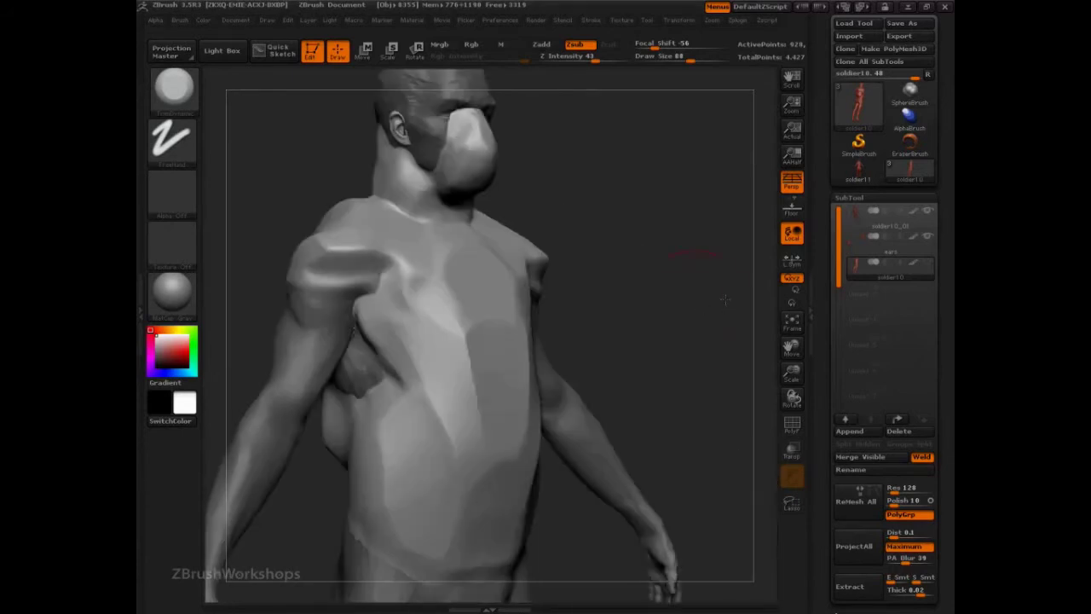
pyautogui.moveTo(708, 356); pyautogui.dragTo(723, 341)
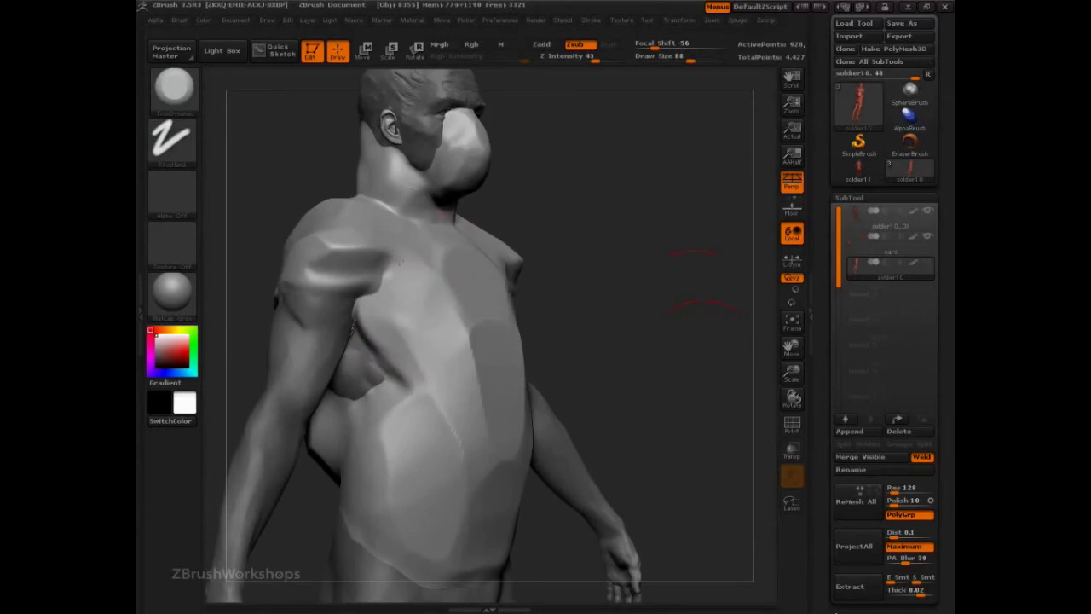
pyautogui.moveTo(398, 262)
pyautogui.mouseDown()
pyautogui.moveTo(336, 257)
pyautogui.moveTo(381, 274)
pyautogui.moveTo(327, 249)
pyautogui.moveTo(312, 268)
pyautogui.moveTo(316, 256)
pyautogui.mouseUp()
pyautogui.moveTo(528, 290); pyautogui.dragTo(701, 291)
pyautogui.moveTo(402, 273)
pyautogui.mouseDown()
pyautogui.moveTo(382, 256)
pyautogui.moveTo(404, 253)
pyautogui.moveTo(395, 247)
pyautogui.moveTo(341, 271)
pyautogui.moveTo(379, 243)
pyautogui.moveTo(407, 267)
pyautogui.moveTo(418, 256)
pyautogui.moveTo(375, 239)
pyautogui.moveTo(358, 247)
pyautogui.moveTo(418, 282)
pyautogui.moveTo(413, 234)
pyautogui.moveTo(328, 272)
pyautogui.mouseUp()
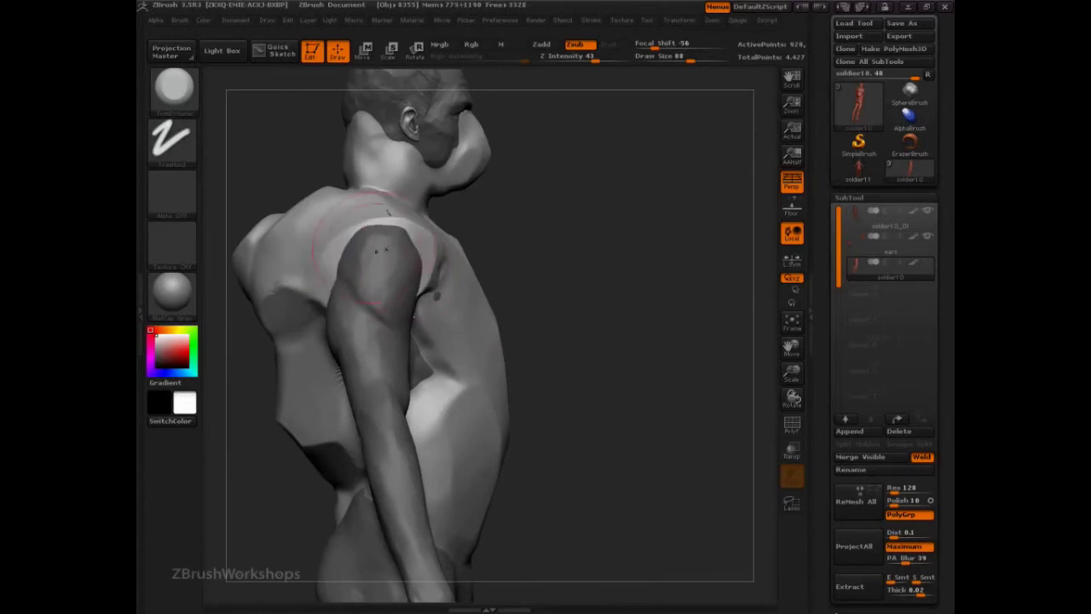
pyautogui.moveTo(414, 316); pyautogui.dragTo(433, 250)
pyautogui.moveTo(615, 256); pyautogui.dragTo(527, 262)
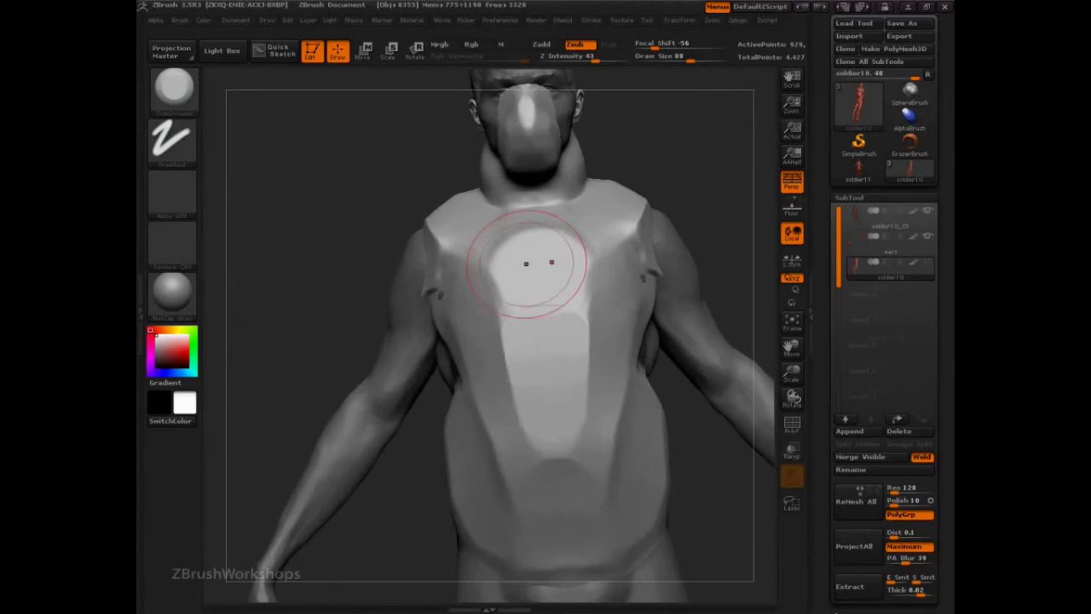
pyautogui.moveTo(370, 258); pyautogui.dragTo(461, 260)
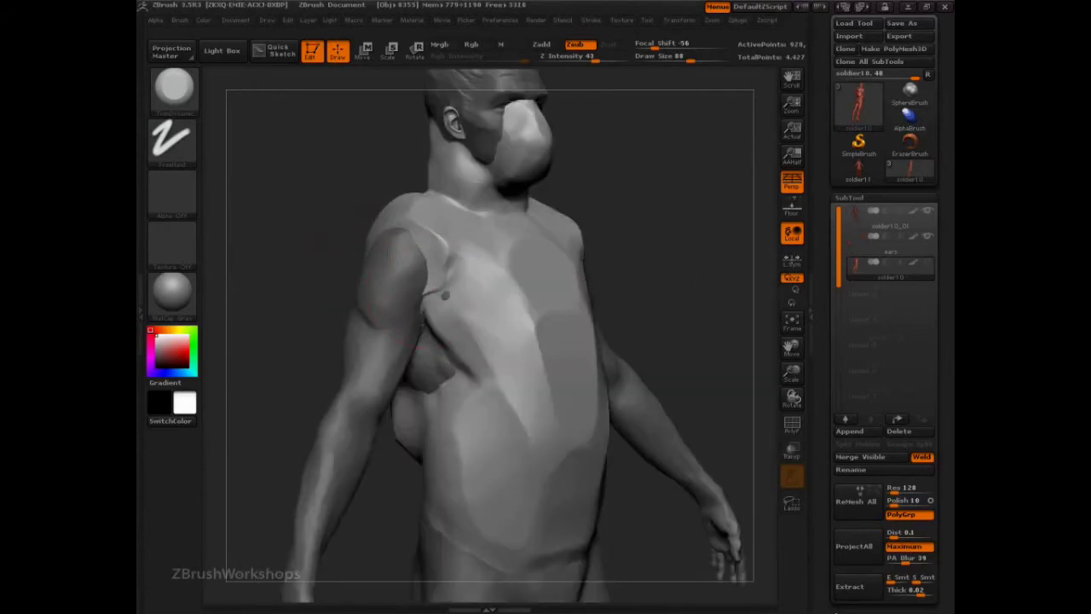
pyautogui.moveTo(655, 256); pyautogui.dragTo(591, 254)
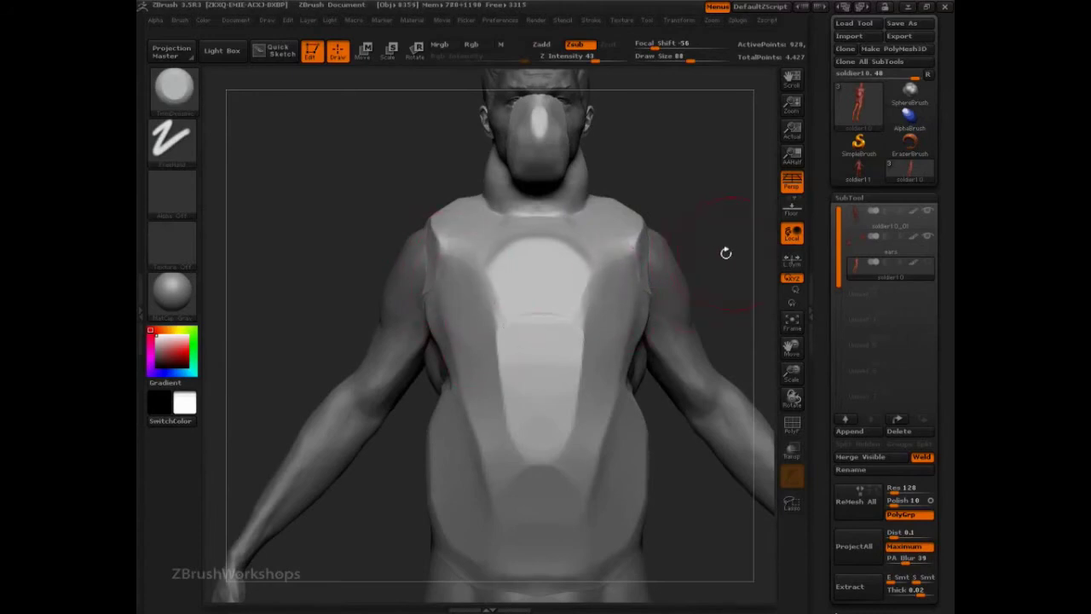
# Step: Flatten the raised collar around the front, sides and back of the neck with TrimDynamic
pyautogui.moveTo(723, 251); pyautogui.dragTo(645, 182)
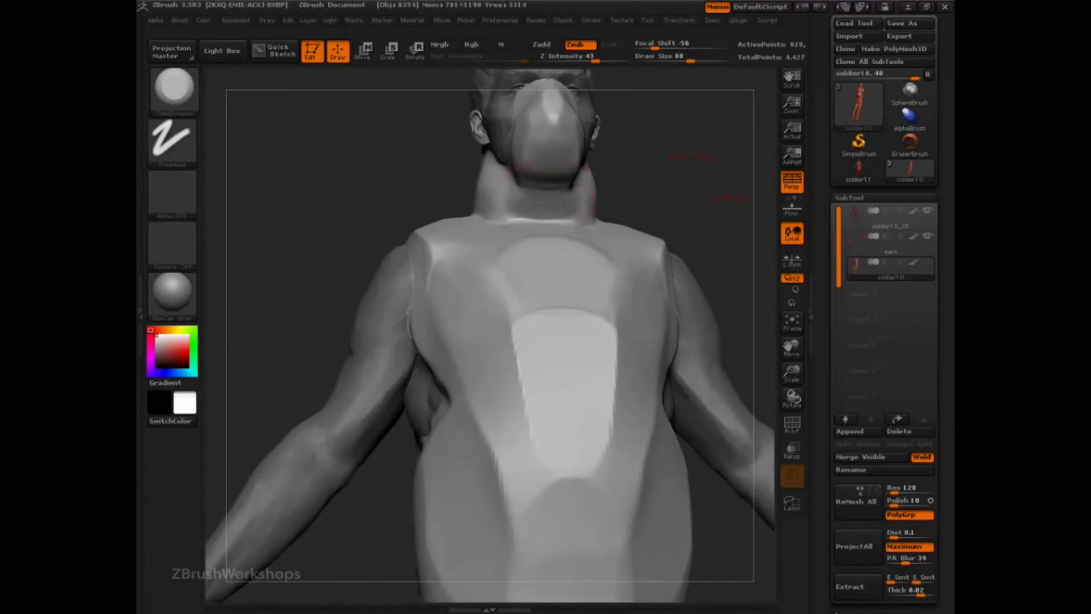
pyautogui.moveTo(536, 216)
pyautogui.mouseDown()
pyautogui.moveTo(527, 194)
pyautogui.moveTo(506, 198)
pyautogui.moveTo(522, 213)
pyautogui.moveTo(518, 201)
pyautogui.moveTo(550, 197)
pyautogui.moveTo(545, 211)
pyautogui.moveTo(548, 195)
pyautogui.moveTo(513, 201)
pyautogui.mouseUp()
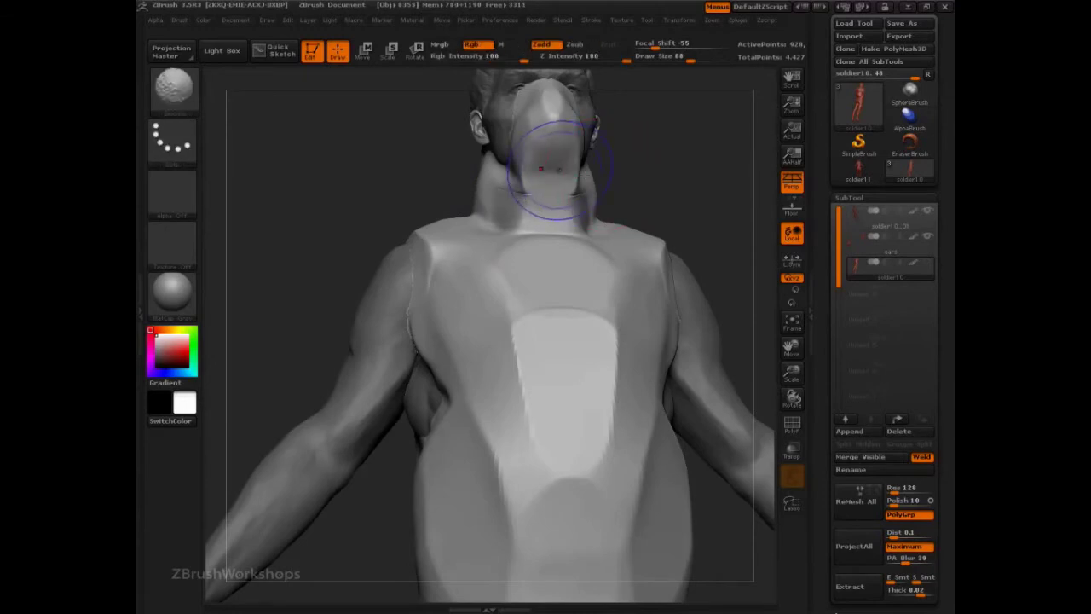
pyautogui.hotkey('shift', 'f')
pyautogui.hotkey('shift', 'f')
pyautogui.moveTo(683, 198); pyautogui.dragTo(750, 199)
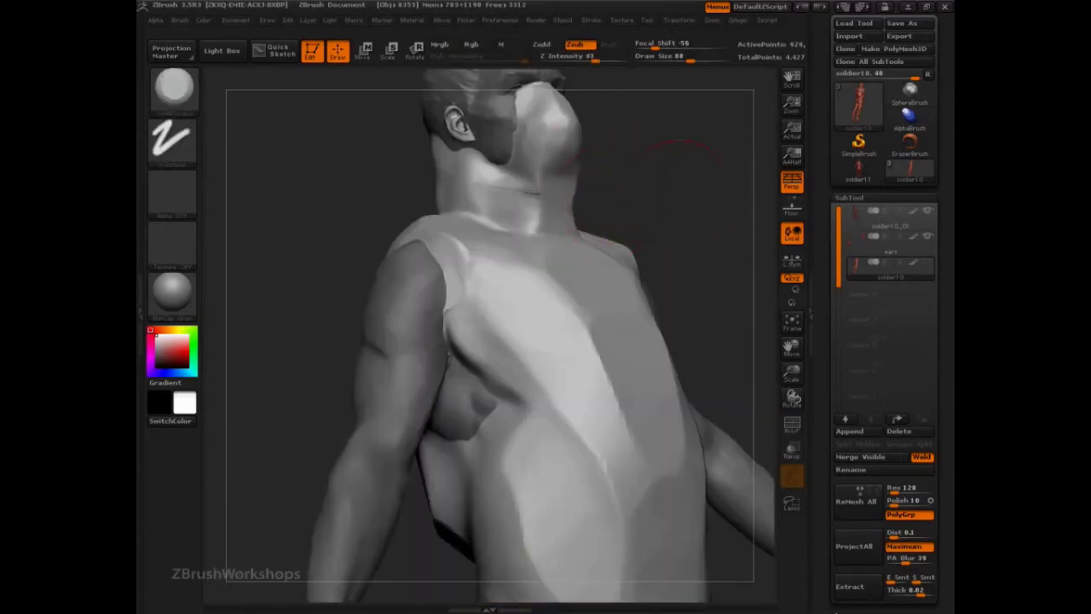
pyautogui.moveTo(516, 189)
pyautogui.mouseDown()
pyautogui.moveTo(492, 195)
pyautogui.moveTo(473, 181)
pyautogui.moveTo(475, 196)
pyautogui.mouseUp()
pyautogui.moveTo(612, 168)
pyautogui.mouseDown()
pyautogui.moveTo(436, 182)
pyautogui.moveTo(388, 168)
pyautogui.moveTo(390, 198)
pyautogui.moveTo(380, 177)
pyautogui.moveTo(432, 190)
pyautogui.moveTo(444, 258)
pyautogui.moveTo(425, 271)
pyautogui.moveTo(420, 230)
pyautogui.moveTo(379, 298)
pyautogui.mouseUp()
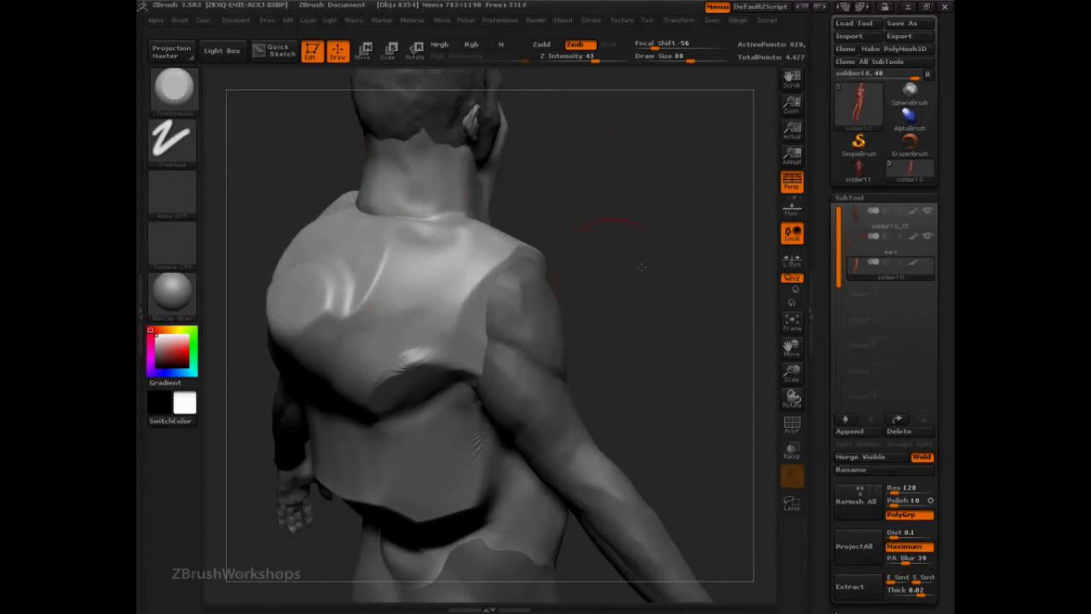
# Step: Trim facets and two square panels into the back plate at a draw size of 51, sharpening the panels' upper grooves at 16
pyautogui.moveTo(612, 275)
pyautogui.mouseDown()
pyautogui.moveTo(636, 280)
pyautogui.moveTo(616, 333)
pyautogui.moveTo(469, 251)
pyautogui.mouseUp()
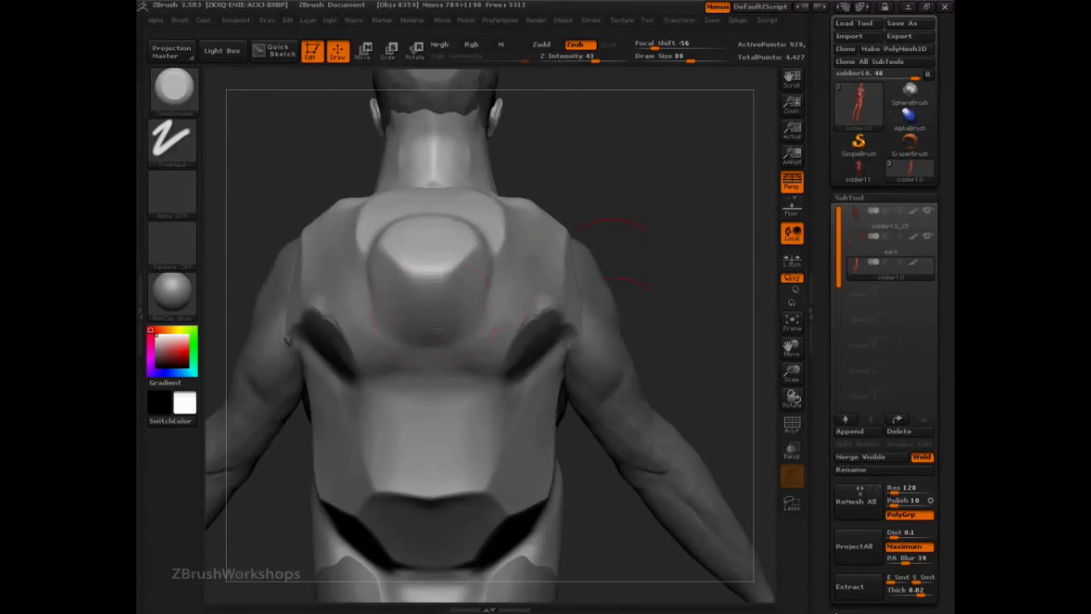
pyautogui.write('s51')
pyautogui.press('Return')
pyautogui.moveTo(665, 332); pyautogui.dragTo(640, 271)
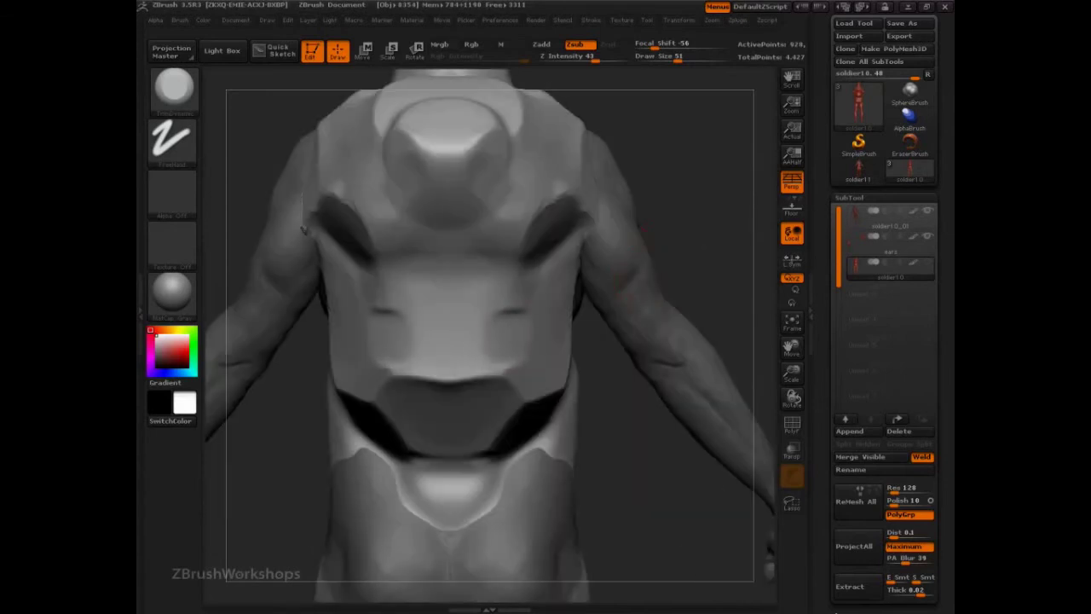
pyautogui.moveTo(492, 339)
pyautogui.mouseDown()
pyautogui.moveTo(518, 337)
pyautogui.moveTo(510, 373)
pyautogui.mouseUp()
pyautogui.press('s')
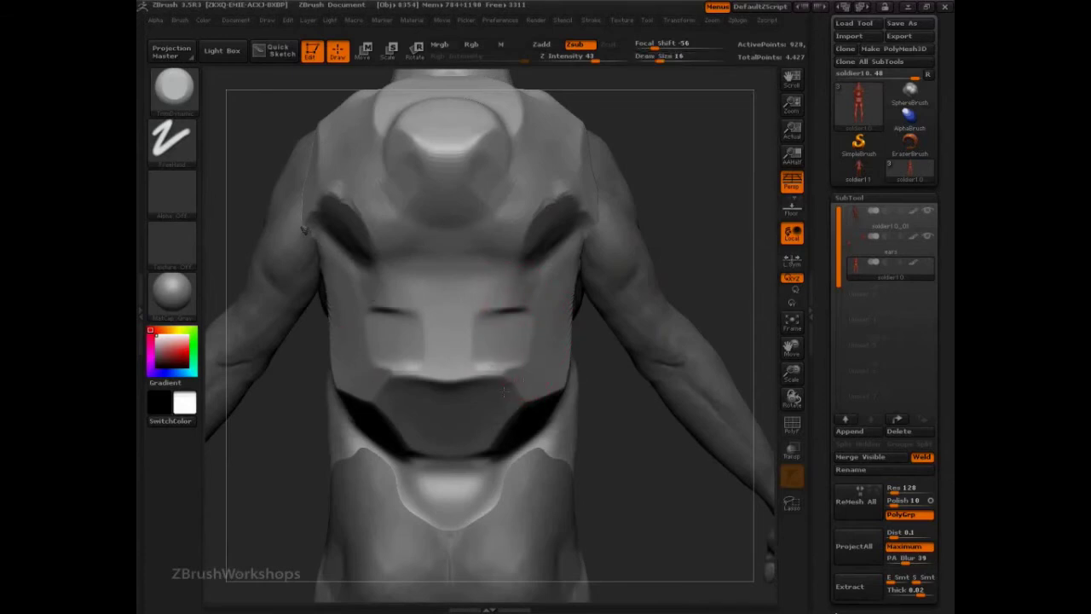
# Step: Trim the side of the back plate below the arm into an angled plane with TrimDynamic at a draw size of 65
pyautogui.moveTo(653, 393)
pyautogui.mouseDown()
pyautogui.moveTo(550, 392)
pyautogui.moveTo(578, 382)
pyautogui.moveTo(563, 401)
pyautogui.moveTo(574, 385)
pyautogui.mouseUp()
pyautogui.press('s')
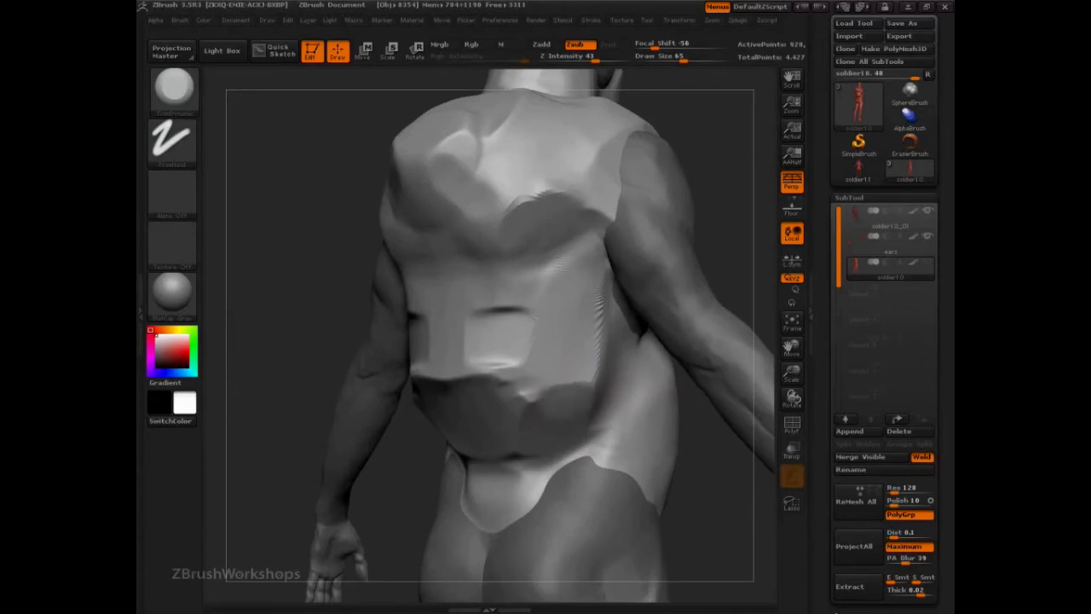
pyautogui.moveTo(595, 348); pyautogui.dragTo(599, 365)
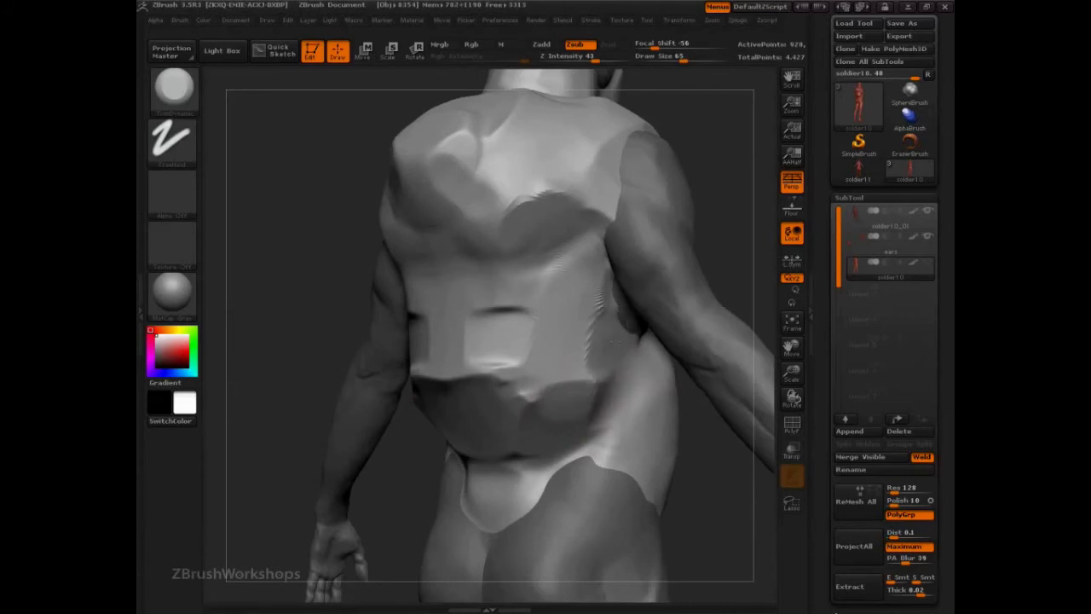
pyautogui.moveTo(615, 342); pyautogui.dragTo(627, 348)
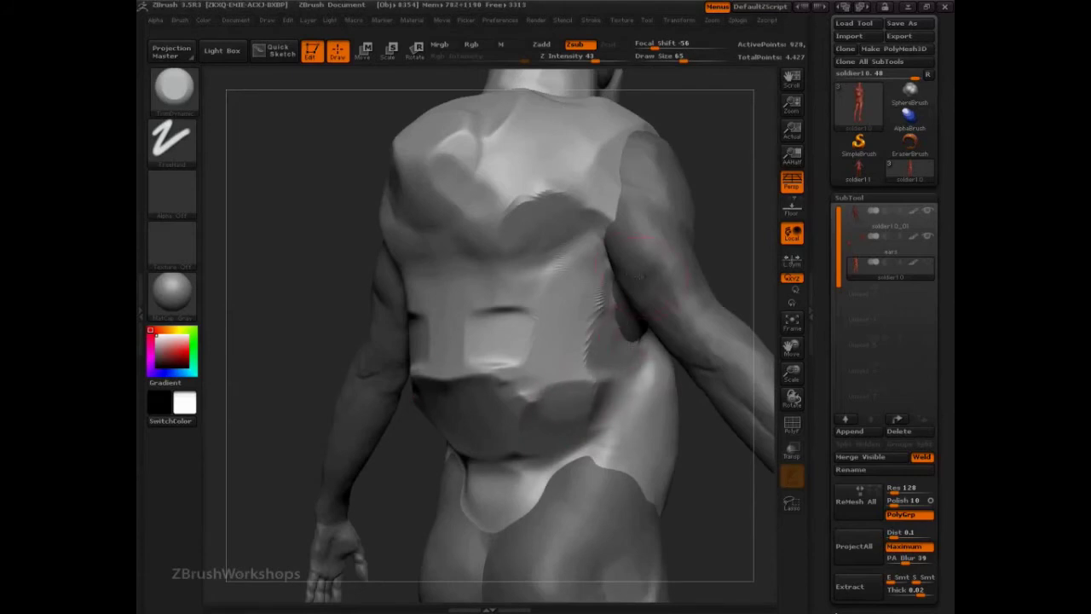
pyautogui.moveTo(630, 210); pyautogui.dragTo(633, 199)
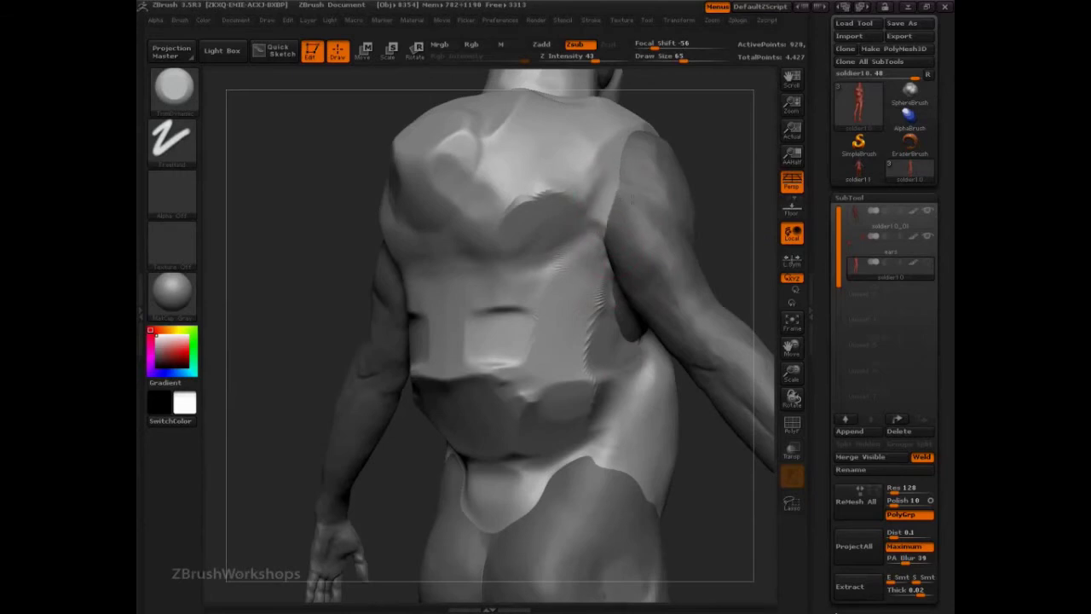
# Step: Trim facets across the middle of the upper back and beside the shoulder-blade area
pyautogui.keyDown('shift'); pyautogui.moveTo(770, 202); pyautogui.dragTo(689, 214); pyautogui.keyUp('shift')
pyautogui.moveTo(732, 185); pyautogui.dragTo(764, 191)
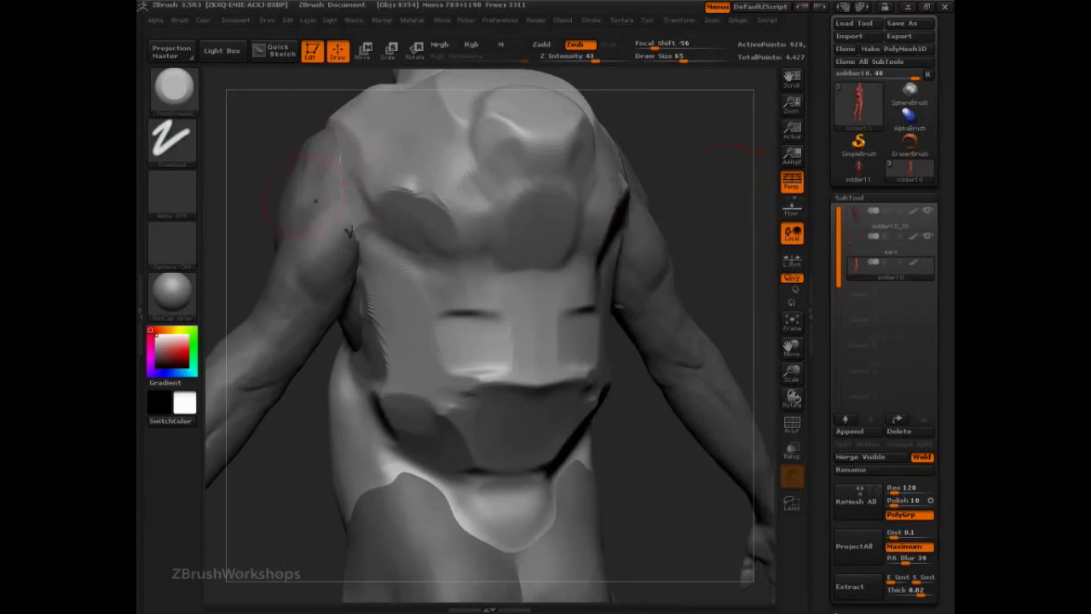
pyautogui.moveTo(549, 234); pyautogui.dragTo(546, 218)
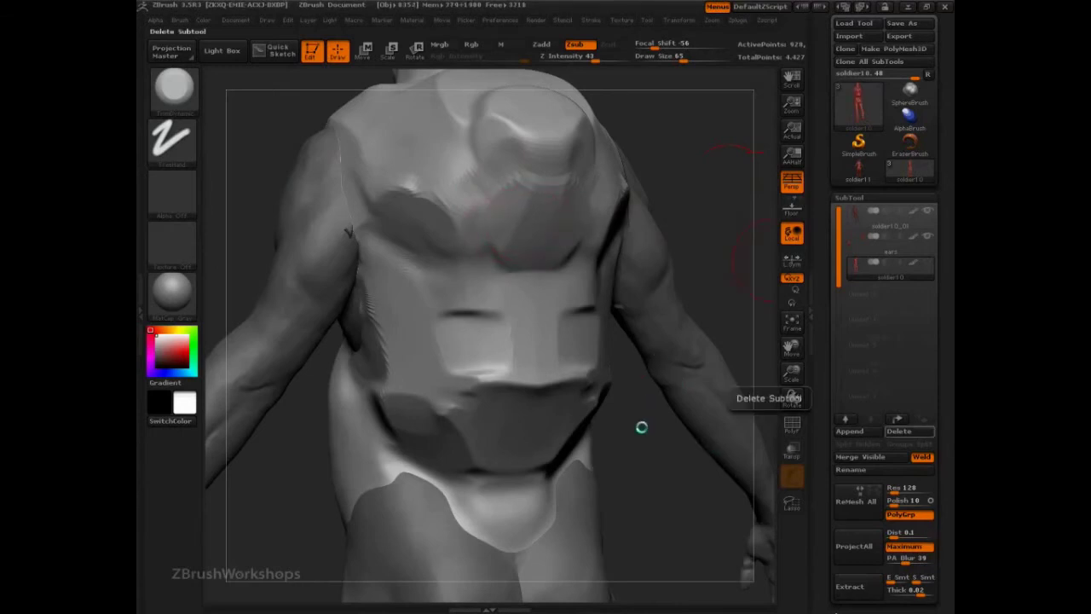
pyautogui.moveTo(649, 463); pyautogui.dragTo(576, 388)
pyautogui.moveTo(410, 181)
pyautogui.mouseDown()
pyautogui.moveTo(437, 153)
pyautogui.moveTo(408, 178)
pyautogui.moveTo(416, 169)
pyautogui.mouseUp()
# Step: Trim the lower ribs and the side of the abdomen into flat facets on the front plate
pyautogui.moveTo(680, 229)
pyautogui.keyDown('alt'); pyautogui.mouseDown()
pyautogui.moveTo(670, 215)
pyautogui.moveTo(646, 242)
pyautogui.moveTo(682, 228)
pyautogui.moveTo(678, 212)
pyautogui.moveTo(645, 267)
pyautogui.moveTo(670, 281)
pyautogui.moveTo(638, 285)
pyautogui.moveTo(677, 299)
pyautogui.moveTo(638, 334)
pyautogui.moveTo(635, 361)
pyautogui.mouseUp(); pyautogui.keyUp('alt')
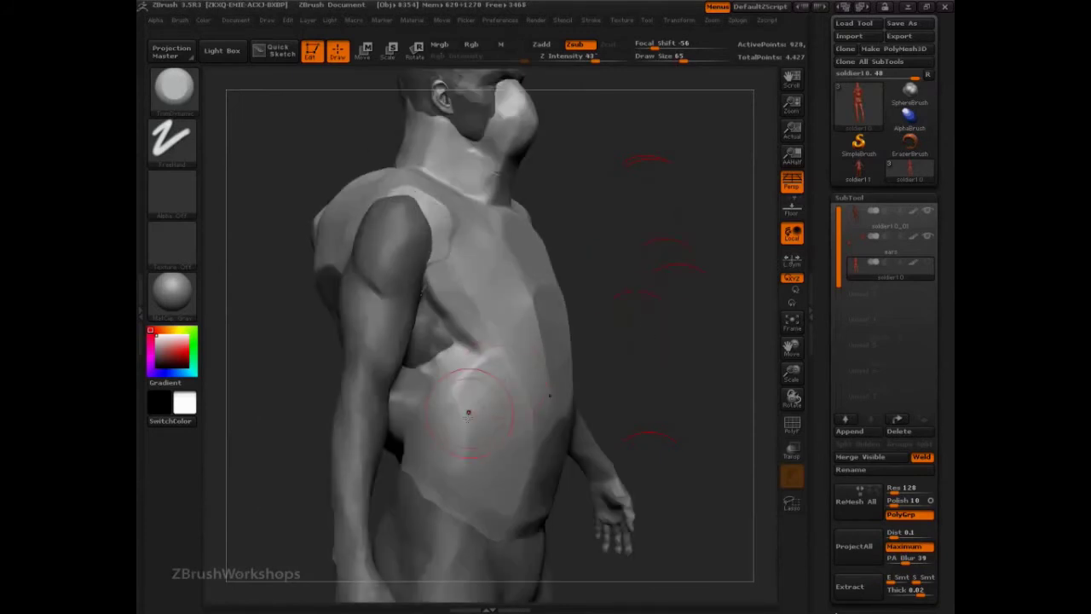
pyautogui.moveTo(455, 398)
pyautogui.mouseDown()
pyautogui.moveTo(448, 404)
pyautogui.moveTo(446, 367)
pyautogui.moveTo(431, 365)
pyautogui.mouseUp()
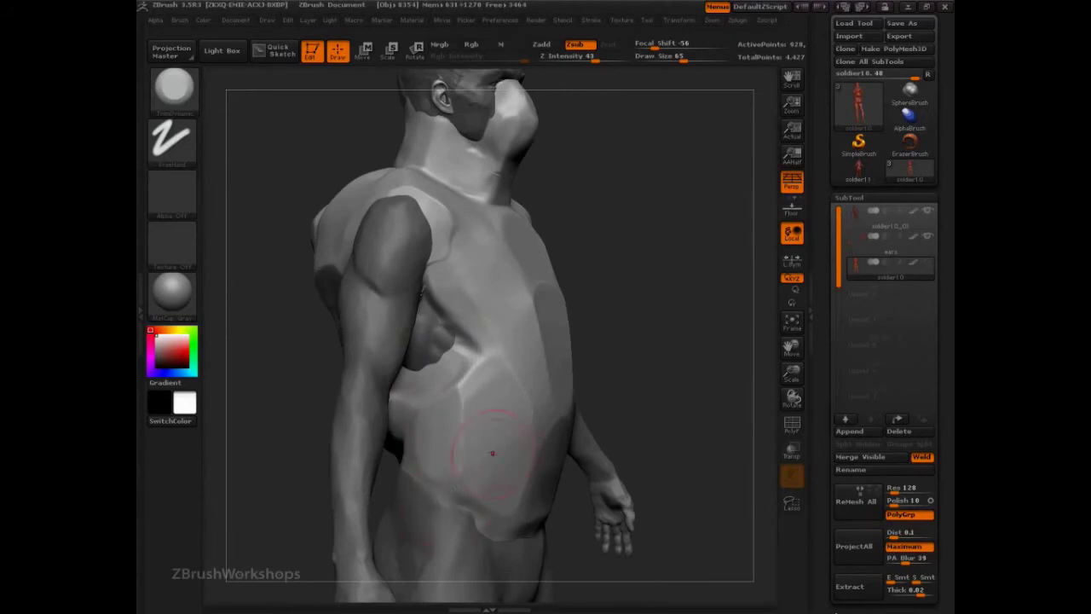
pyautogui.moveTo(696, 388); pyautogui.dragTo(559, 480)
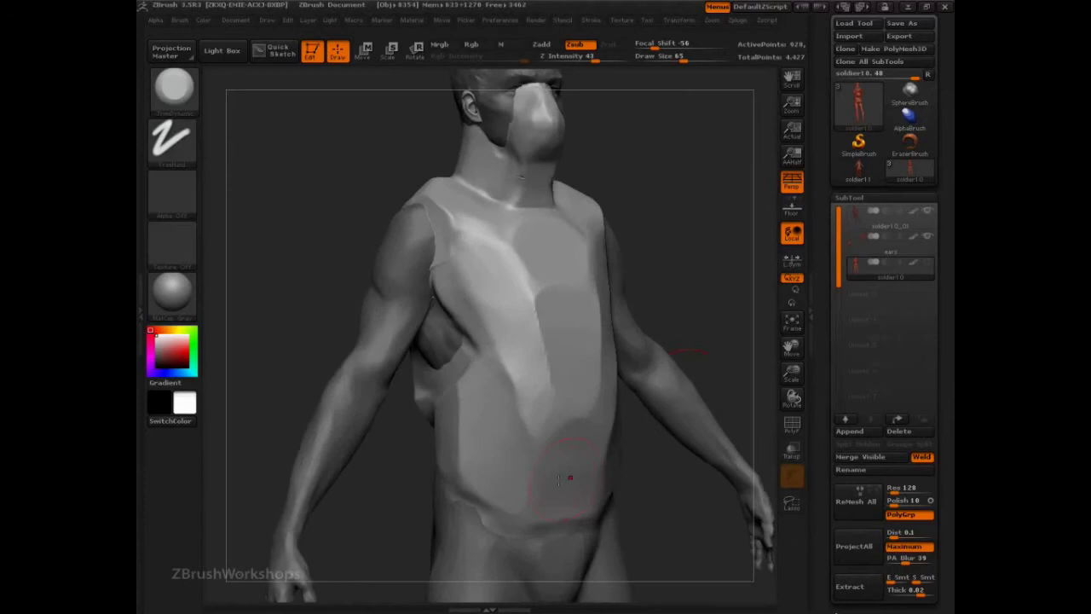
pyautogui.moveTo(754, 307)
pyautogui.mouseDown()
pyautogui.moveTo(724, 300)
pyautogui.moveTo(704, 449)
pyautogui.moveTo(706, 317)
pyautogui.moveTo(623, 338)
pyautogui.mouseUp()
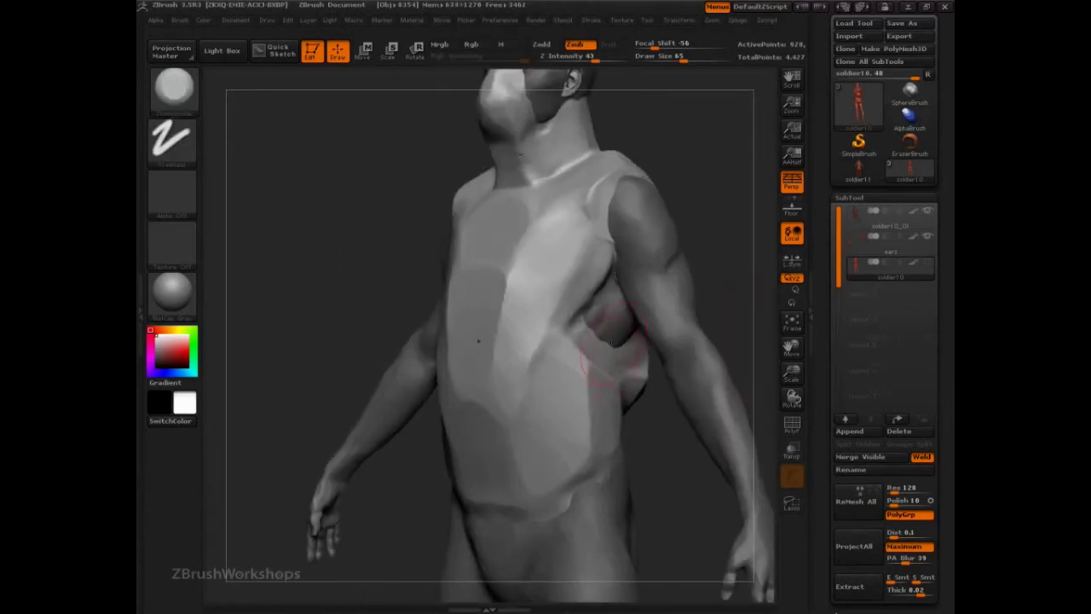
# Step: Select the TrimAdaptive brush and compare its Picker orientation setting with that of TrimDynamic
pyautogui.press('b')
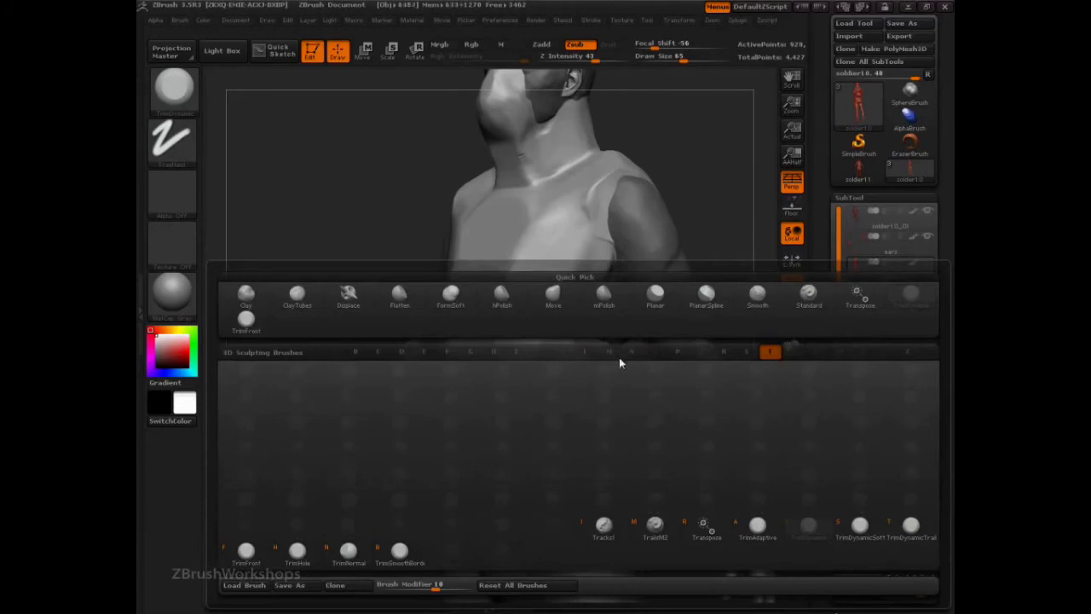
pyautogui.moveTo(758, 533)
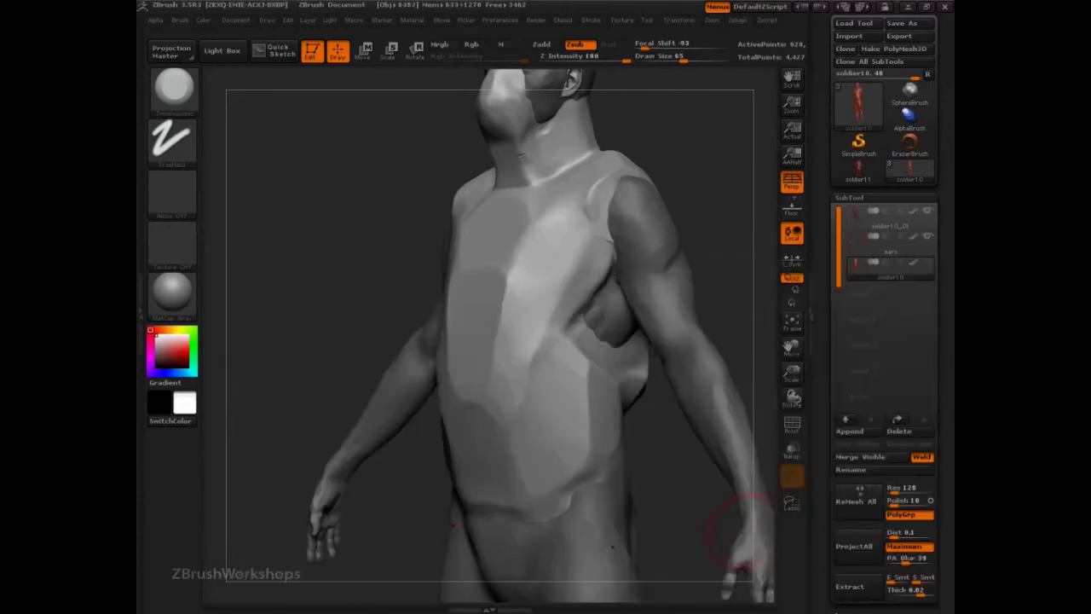
pyautogui.click(466, 20)
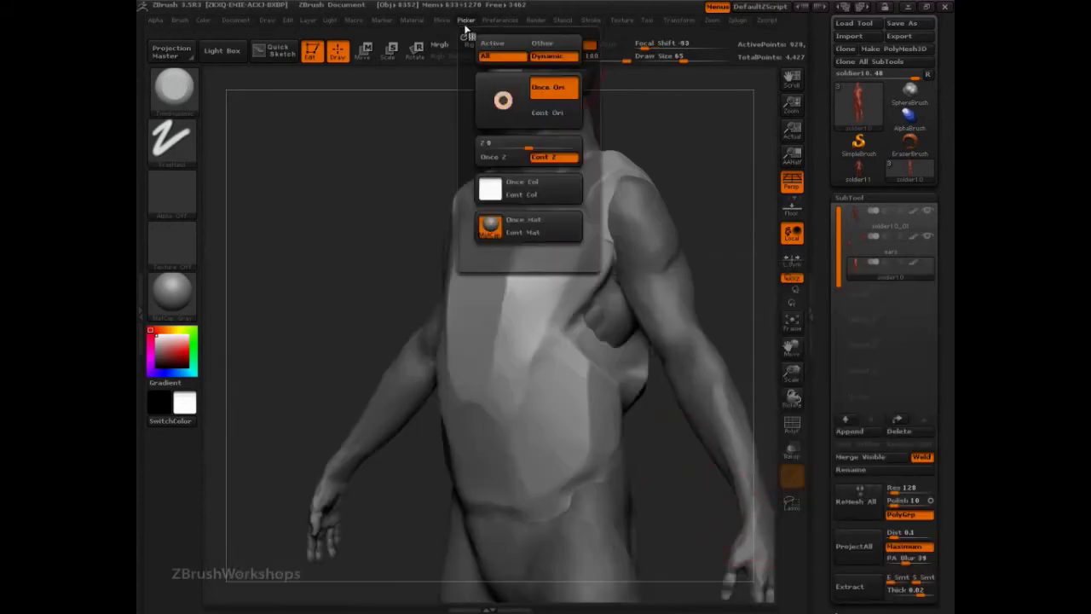
pyautogui.click(551, 119)
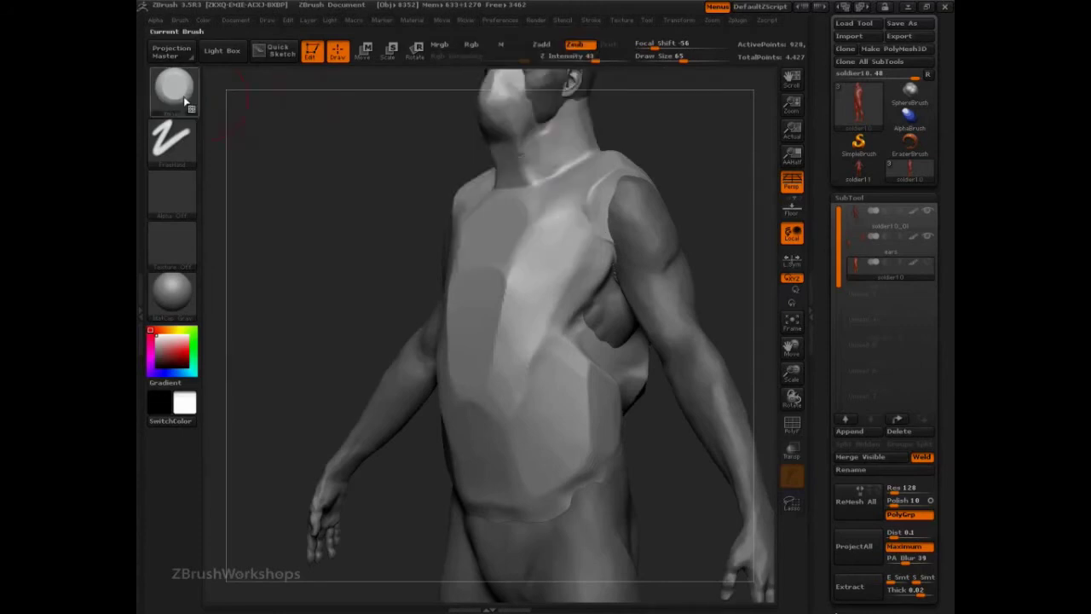
pyautogui.click(466, 20)
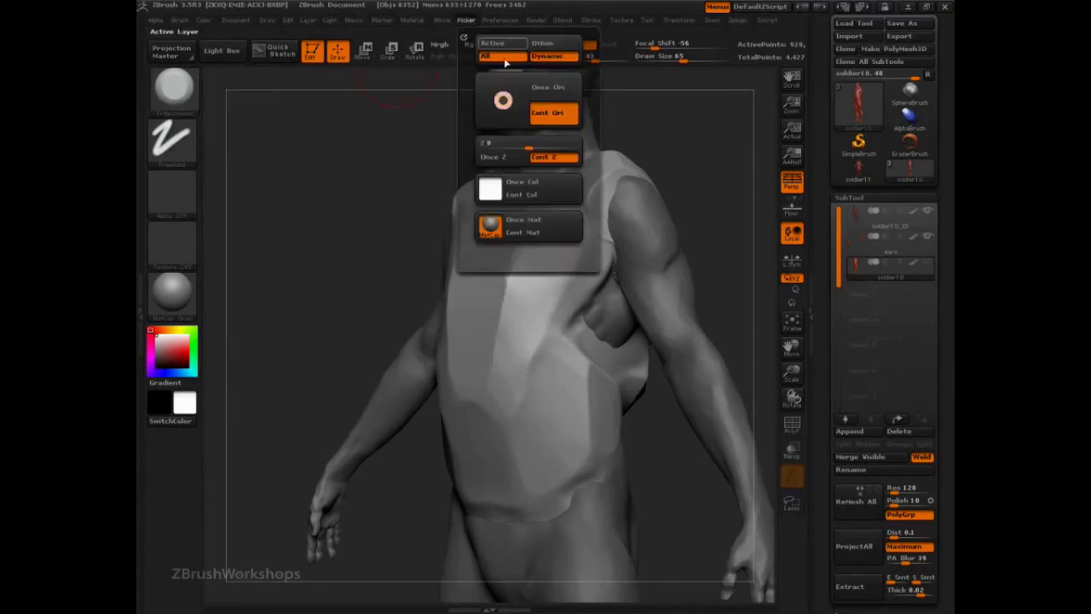
pyautogui.press('b')
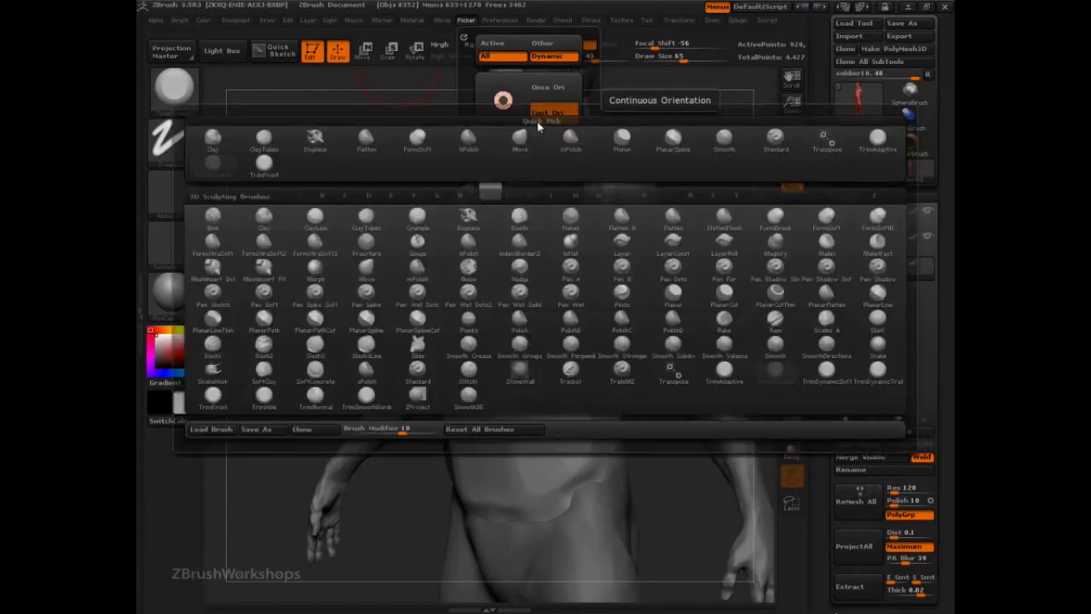
pyautogui.click(436, 231)
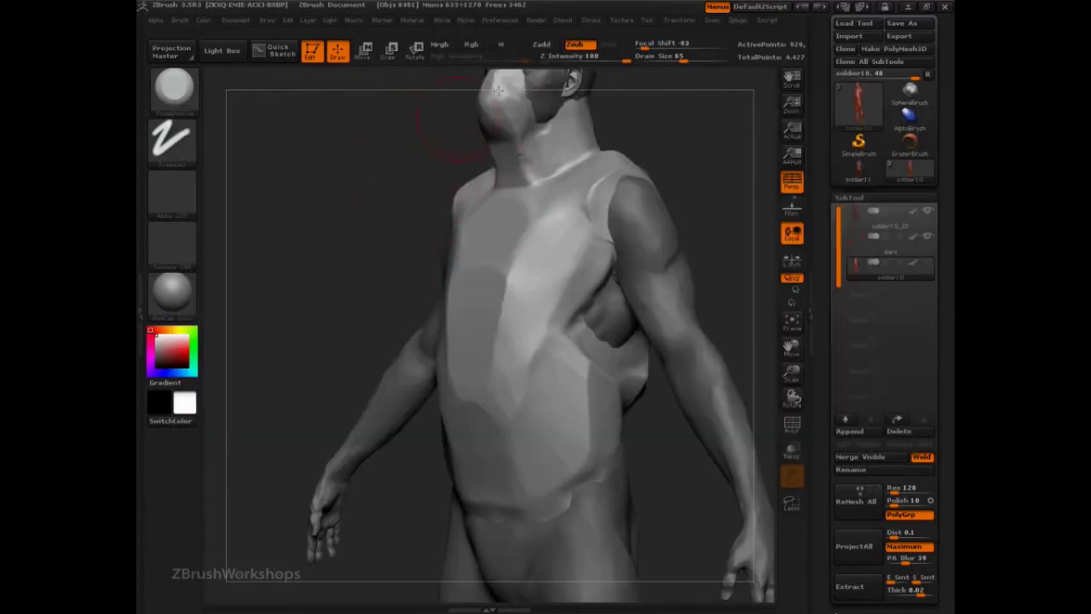
pyautogui.click(467, 23)
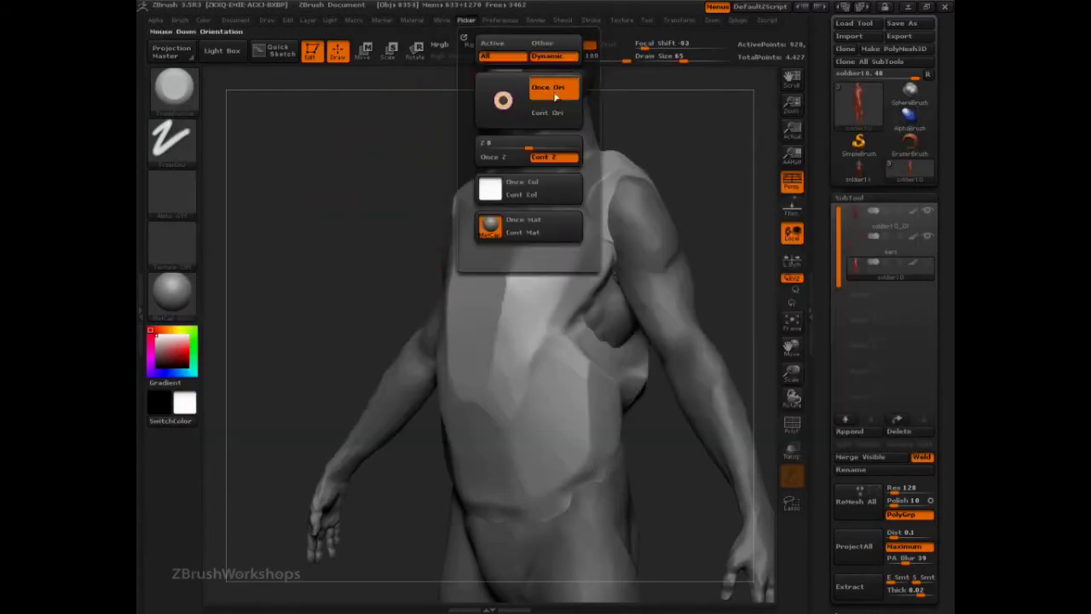
# Step: Trim the waist and the armour edge below the armpit with TrimAdaptive at a draw size of 45
pyautogui.moveTo(735, 309); pyautogui.dragTo(687, 316)
pyautogui.moveTo(401, 356); pyautogui.dragTo(364, 359)
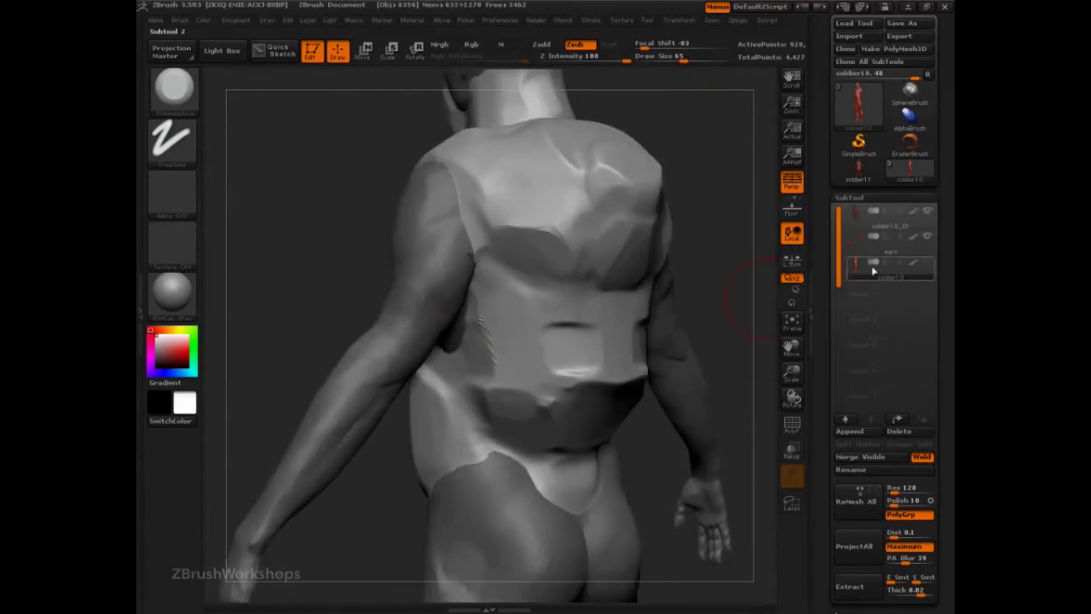
pyautogui.moveTo(727, 290)
pyautogui.mouseDown()
pyautogui.moveTo(709, 286)
pyautogui.moveTo(727, 329)
pyautogui.mouseUp()
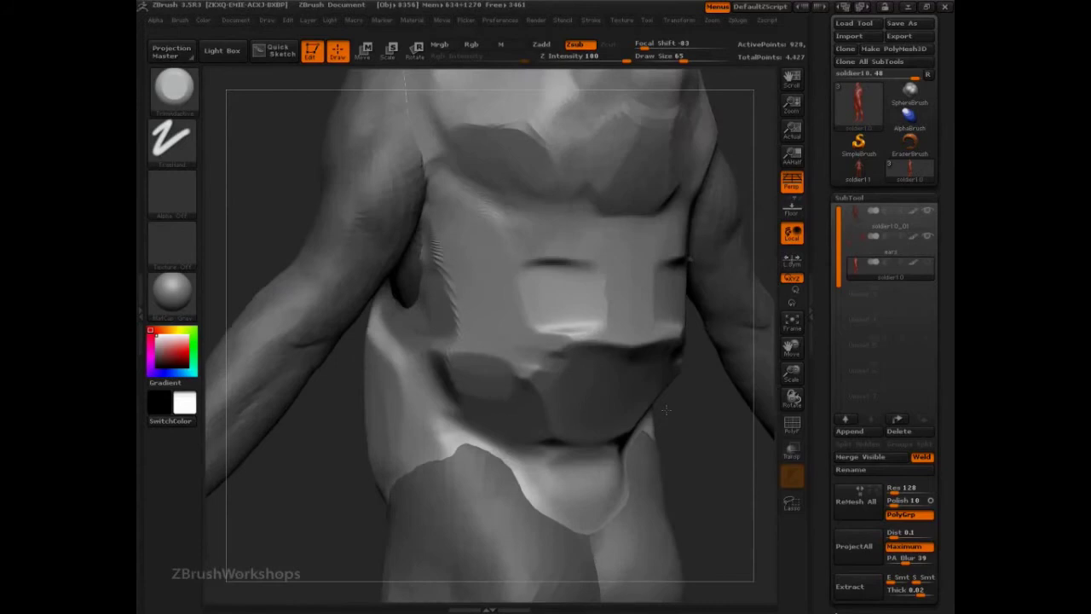
pyautogui.moveTo(691, 455); pyautogui.dragTo(716, 452)
pyautogui.moveTo(474, 361); pyautogui.dragTo(465, 339)
pyautogui.press('s')
pyautogui.moveTo(409, 313); pyautogui.dragTo(402, 313)
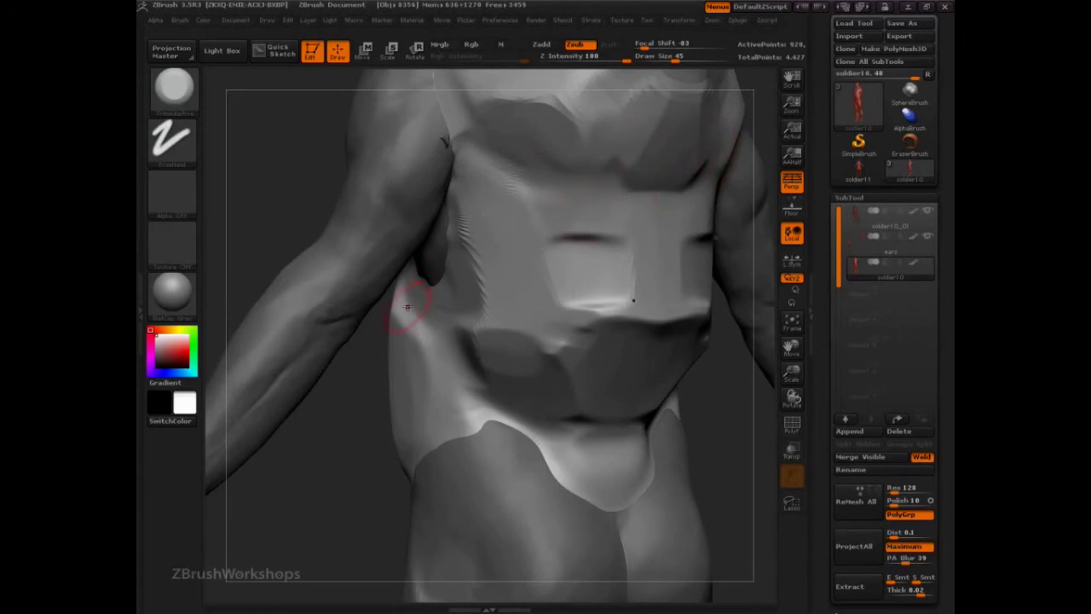
pyautogui.moveTo(408, 306); pyautogui.dragTo(421, 291)
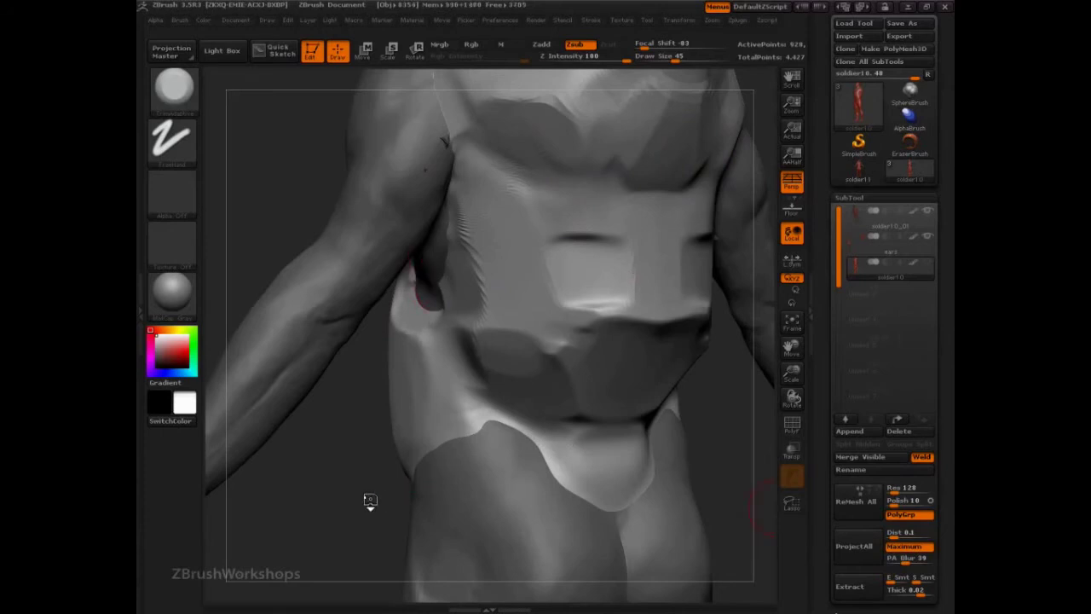
# Step: Trim angled facets under the back plate's lower edge and carve rounded recesses into the two square panels
pyautogui.moveTo(370, 501); pyautogui.dragTo(373, 491)
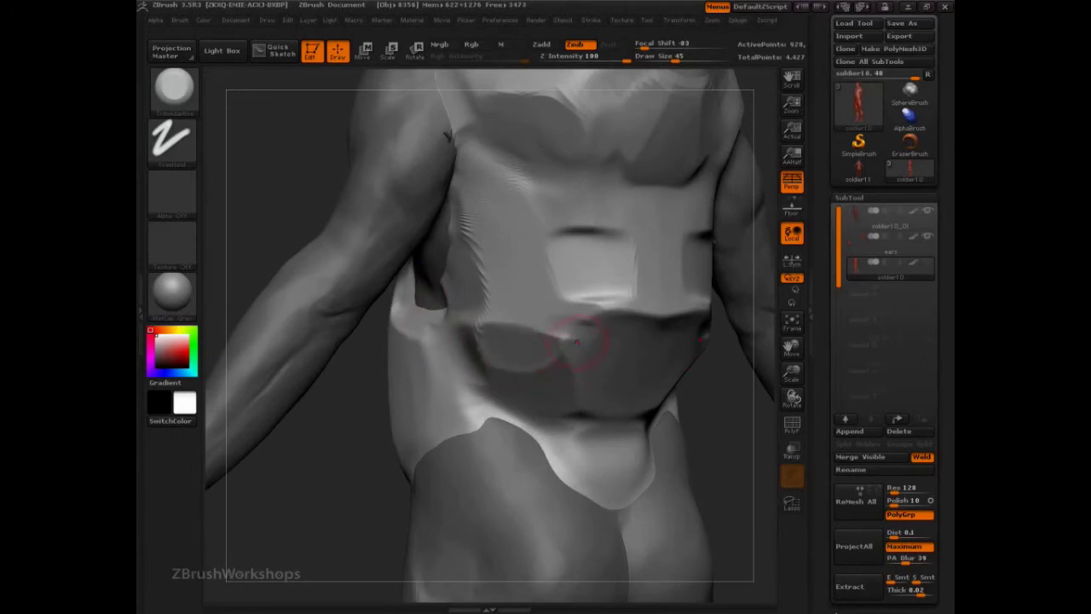
pyautogui.moveTo(577, 342); pyautogui.dragTo(580, 328)
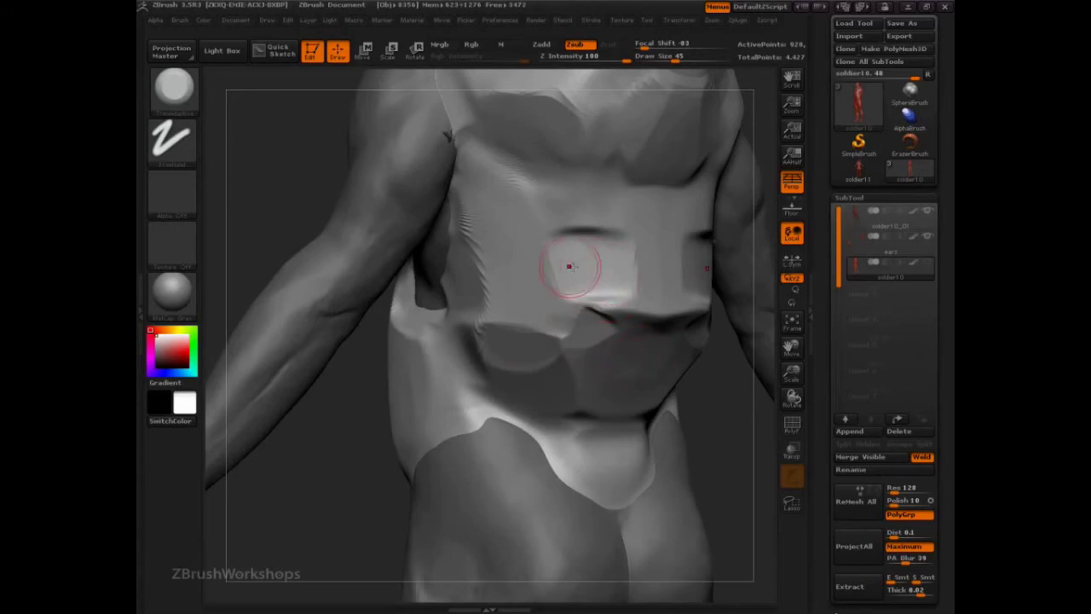
pyautogui.moveTo(573, 265)
pyautogui.mouseDown()
pyautogui.moveTo(639, 260)
pyautogui.moveTo(604, 264)
pyautogui.mouseUp()
pyautogui.keyDown('shift'); pyautogui.moveTo(729, 428); pyautogui.dragTo(615, 416); pyautogui.keyUp('shift')
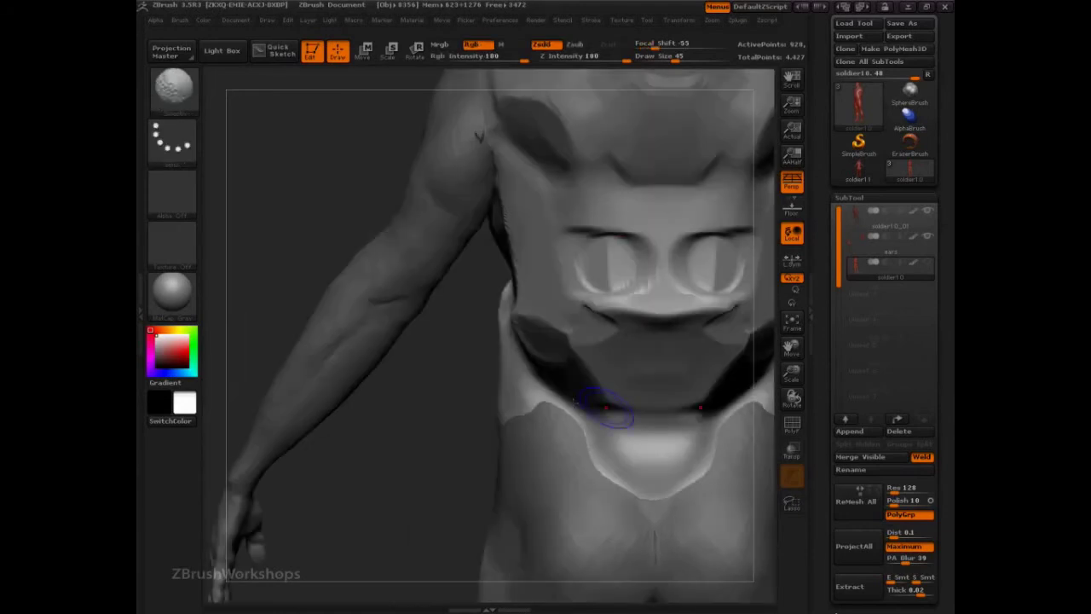
# Step: Give TrimAdaptive the square Alpha 28 and carve mirrored grooves into the upper back, raising the draw size to 88
pyautogui.keyDown('alt'); pyautogui.moveTo(449, 407); pyautogui.dragTo(324, 461); pyautogui.keyUp('alt')
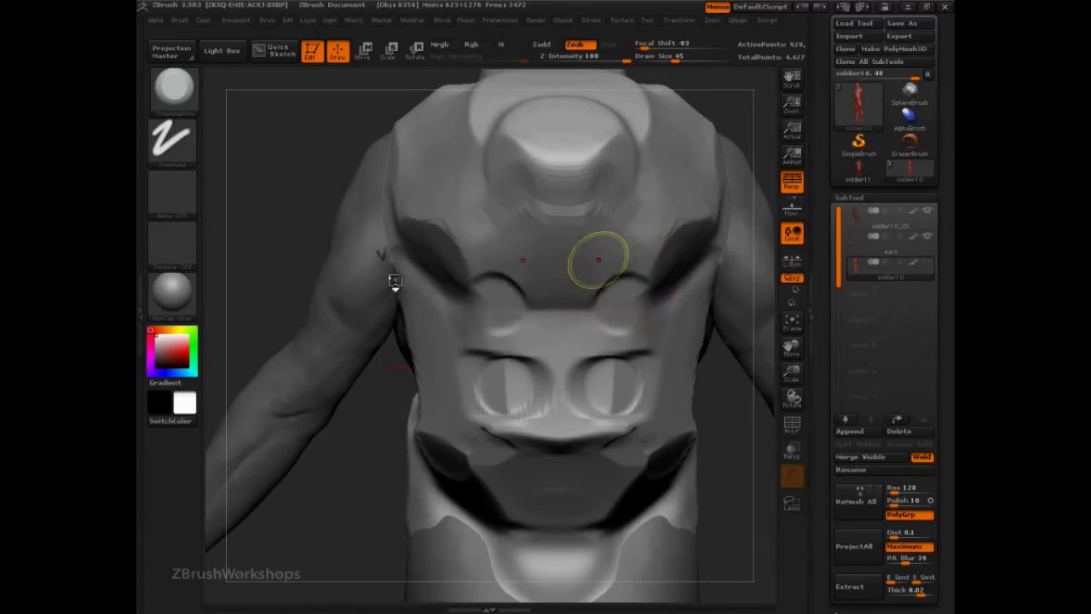
pyautogui.click(175, 194)
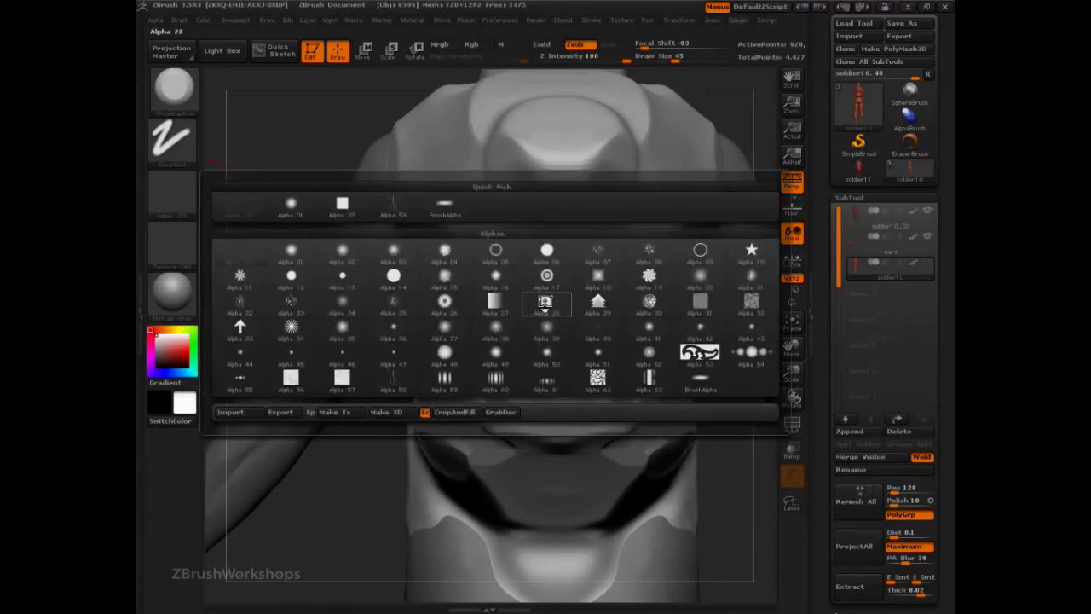
pyautogui.click(546, 303)
pyautogui.moveTo(656, 173)
pyautogui.mouseDown()
pyautogui.moveTo(572, 188)
pyautogui.moveTo(573, 206)
pyautogui.mouseUp()
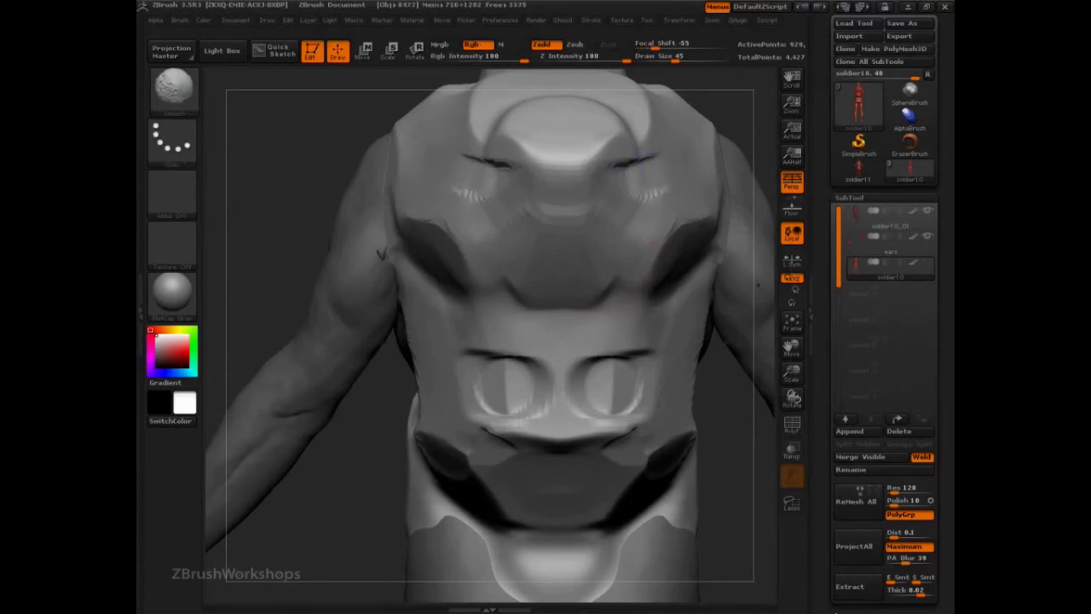
pyautogui.press('s')
pyautogui.moveTo(626, 181); pyautogui.dragTo(642, 178)
# Step: Examine the polygon distribution across the back with the wireframe displayed
pyautogui.moveTo(735, 162)
pyautogui.keyDown('alt'); pyautogui.mouseDown()
pyautogui.moveTo(733, 124)
pyautogui.moveTo(581, 210)
pyautogui.moveTo(689, 203)
pyautogui.mouseUp(); pyautogui.keyUp('alt')
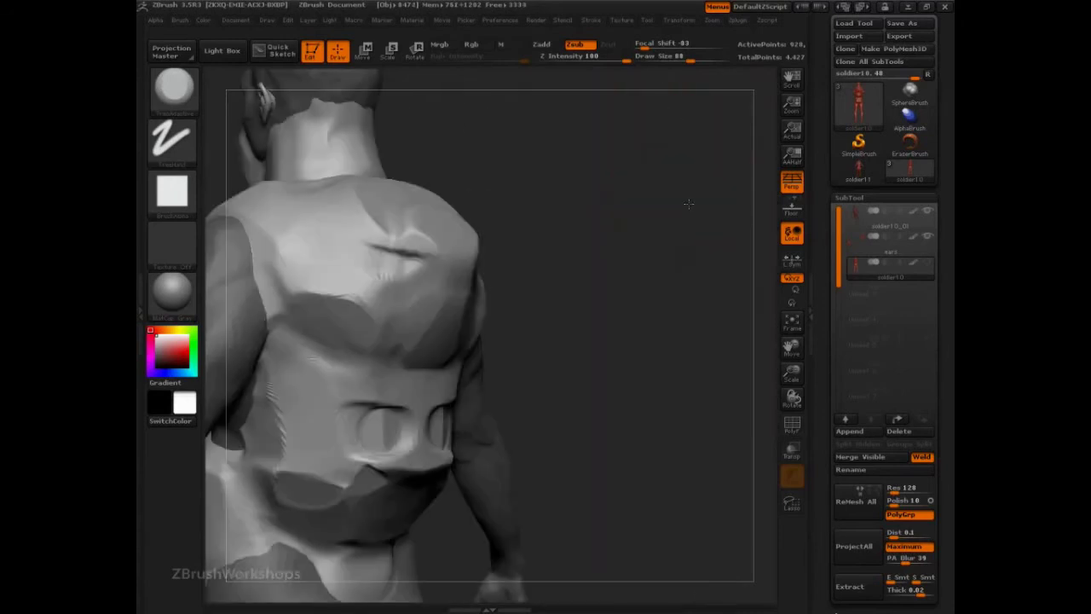
pyautogui.hotkey('shift', 'f')
pyautogui.moveTo(580, 276)
pyautogui.mouseDown()
pyautogui.moveTo(591, 227)
pyautogui.moveTo(633, 309)
pyautogui.moveTo(610, 286)
pyautogui.moveTo(707, 294)
pyautogui.mouseUp()
pyautogui.hotkey('shift', 'f')
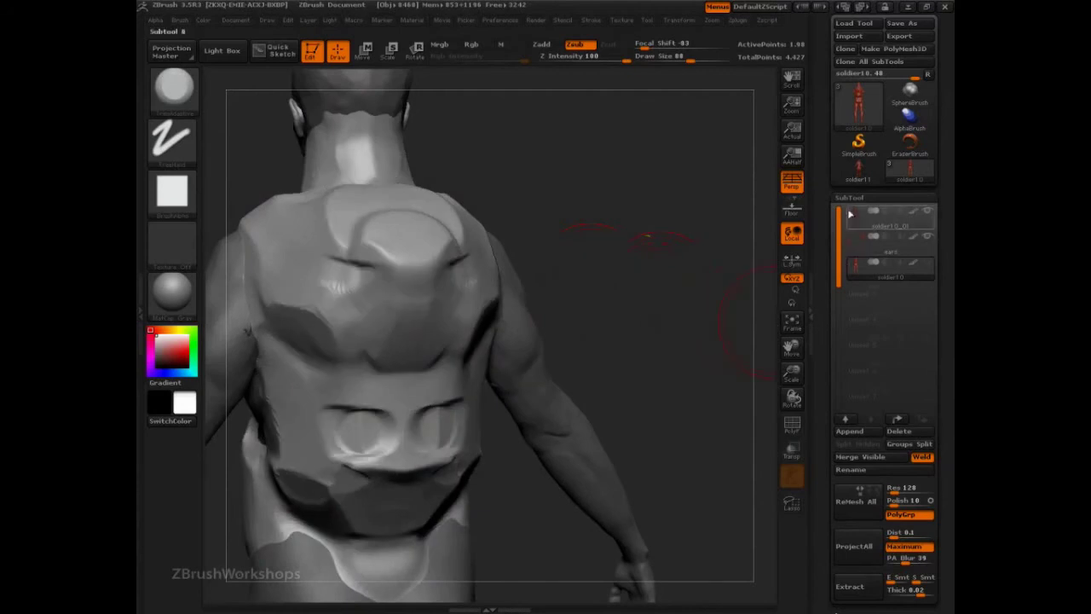
# Step: Lower the body mesh to subdivision level 1 and equalize its surface area
pyautogui.click(850, 198)
pyautogui.click(856, 228)
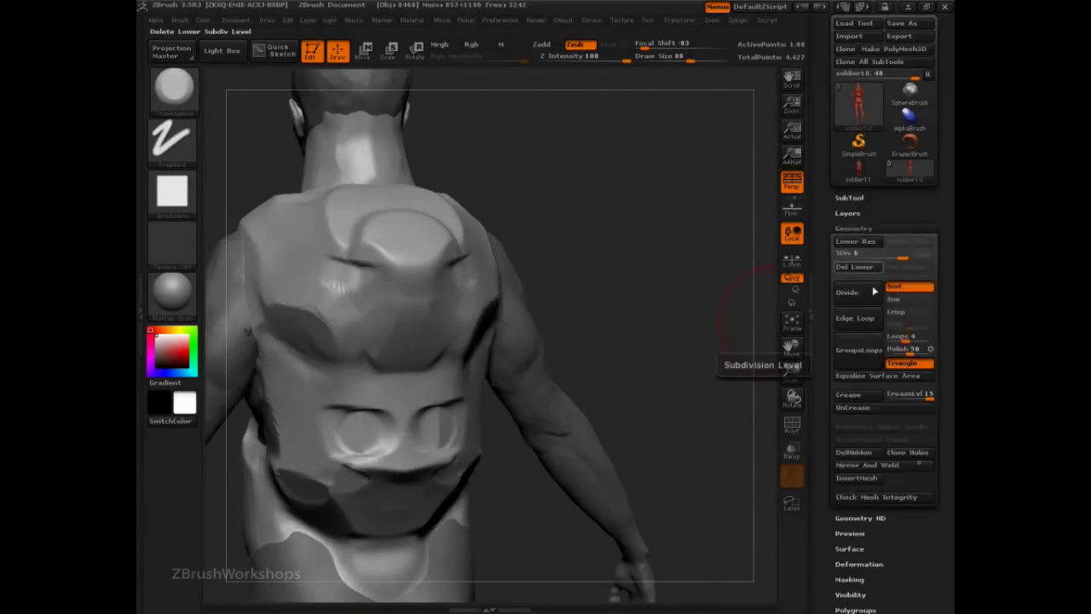
pyautogui.click(872, 378)
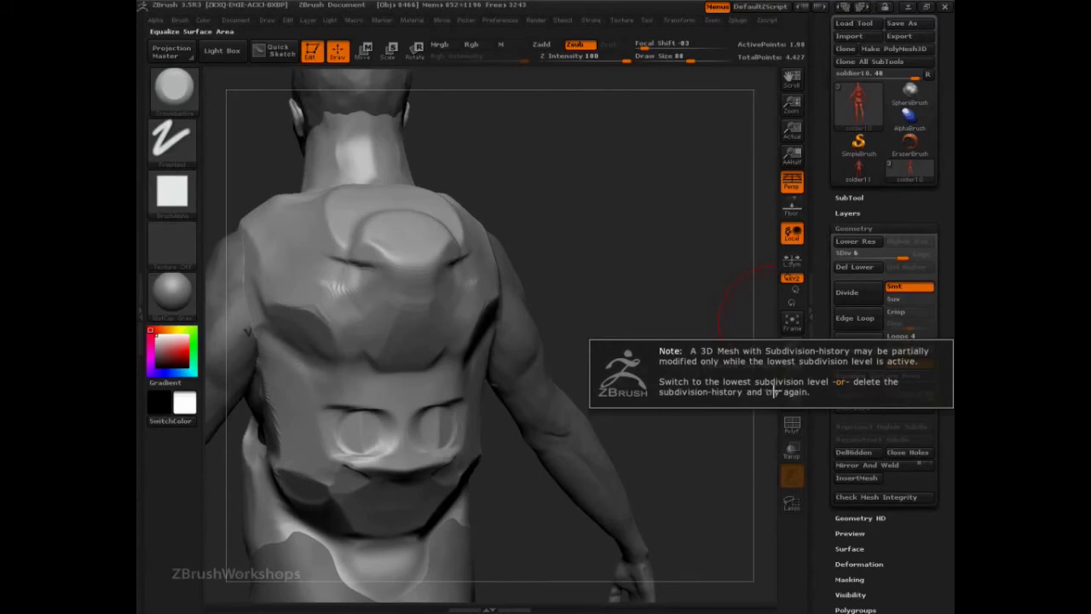
pyautogui.hotkey('shift', 'd')
pyautogui.hotkey('shift', 'd')
pyautogui.hotkey('shift', 'd')
pyautogui.hotkey('shift', 'd')
pyautogui.hotkey('shift', 'd')
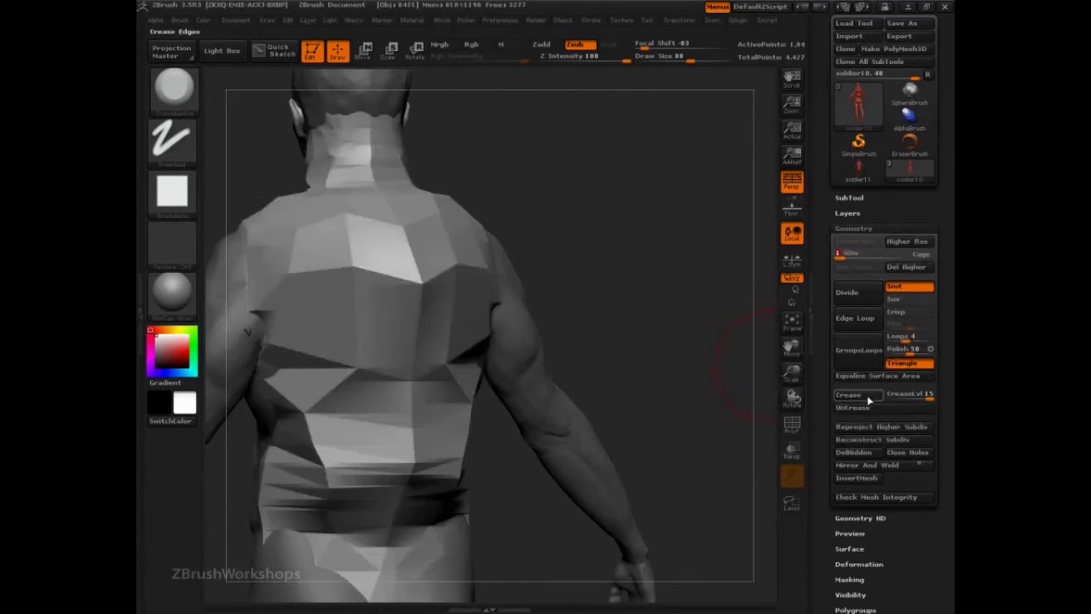
pyautogui.click(860, 378)
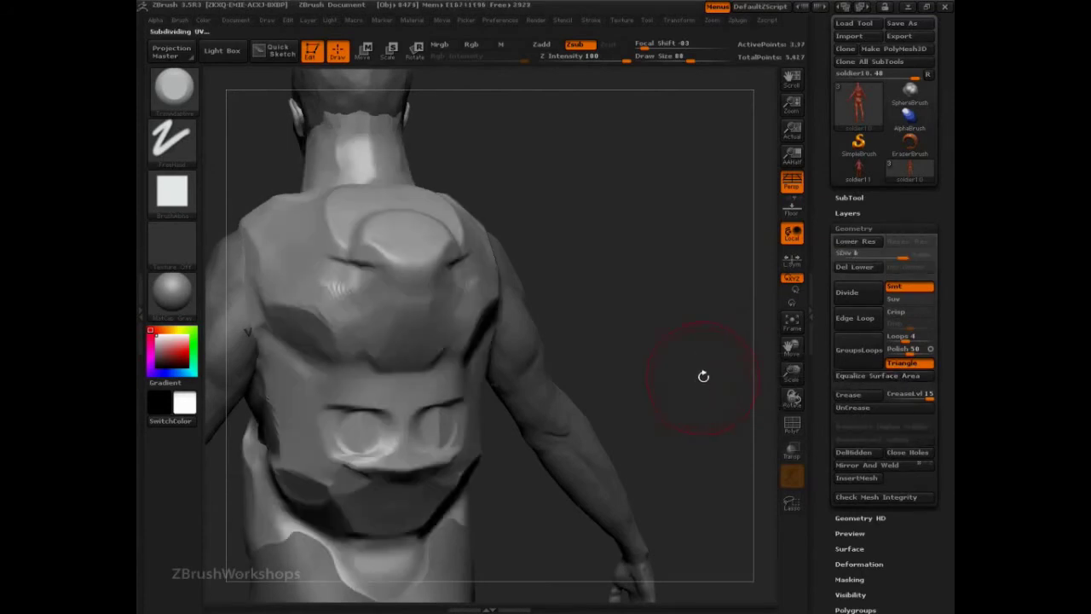
pyautogui.moveTo(675, 359); pyautogui.dragTo(698, 347)
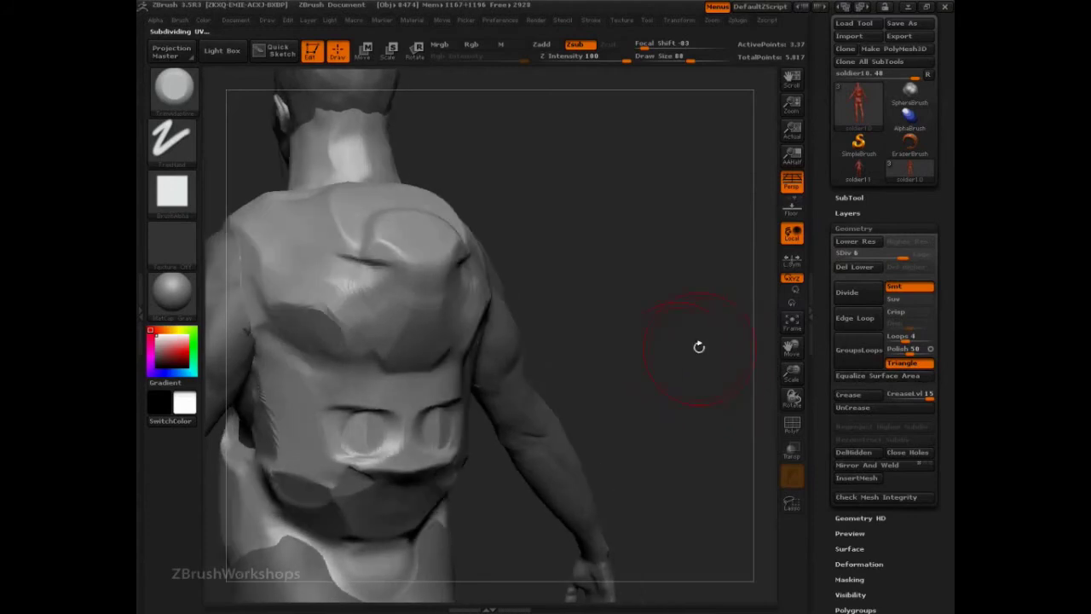
# Step: Hide the soldier10_01 subtool and examine the armour body's polygon distribution across the back with the wireframe displayed
pyautogui.hotkey('shift', 'f')
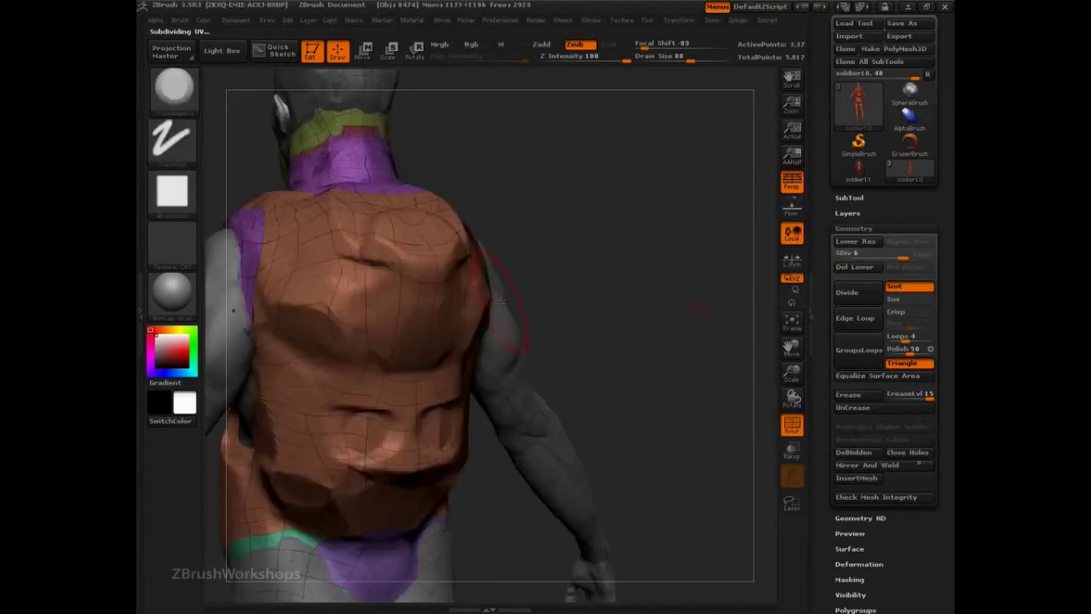
pyautogui.moveTo(657, 292); pyautogui.dragTo(706, 280)
pyautogui.click(853, 251)
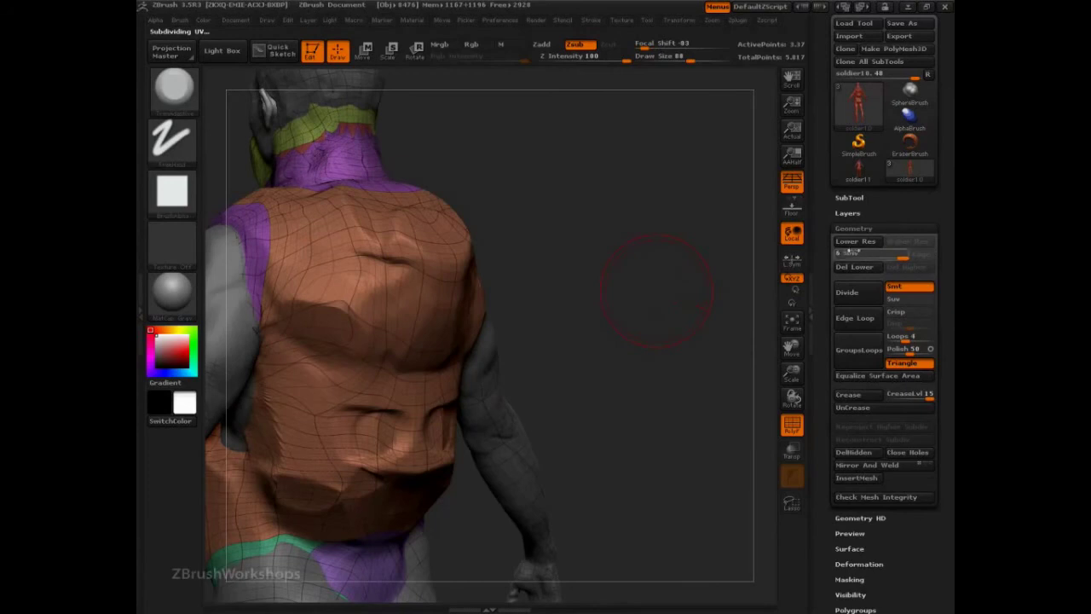
pyautogui.click(854, 229)
pyautogui.click(849, 197)
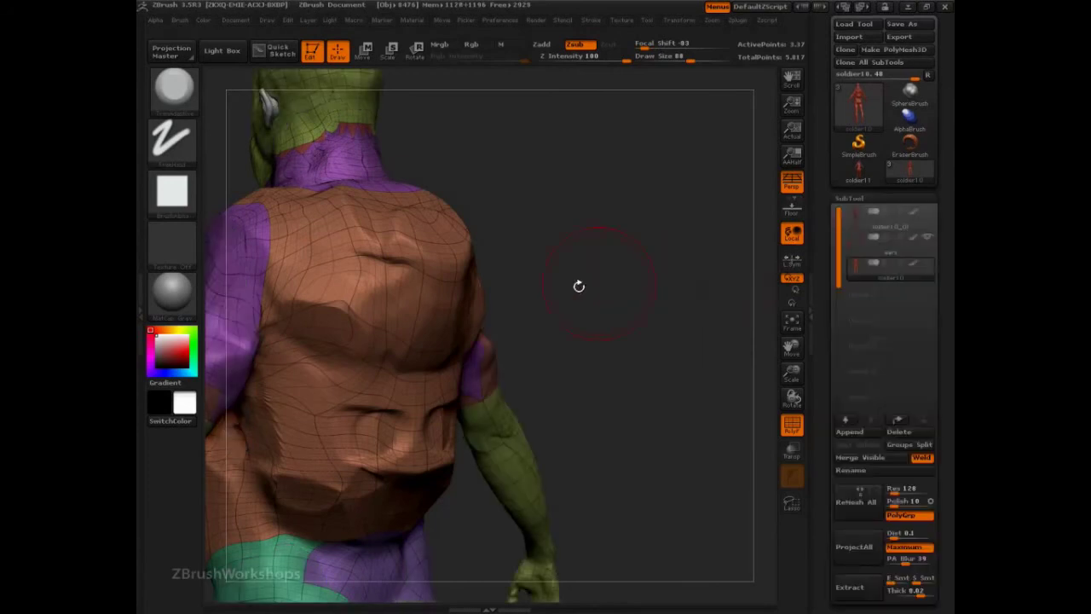
pyautogui.moveTo(579, 287); pyautogui.dragTo(631, 343)
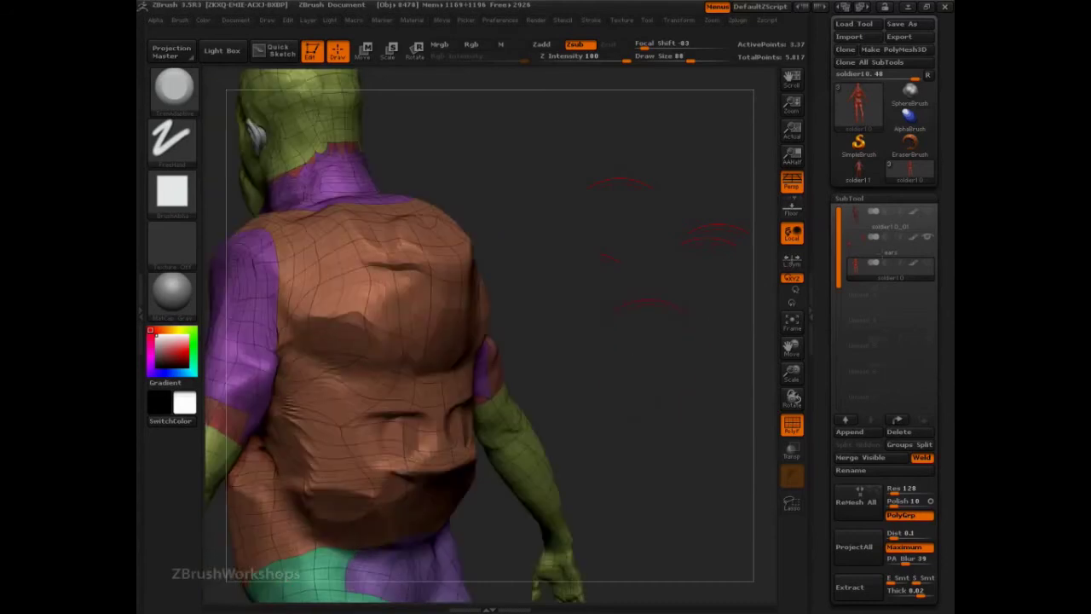
# Step: Compare the soldier10_01 mesh with the soldier10 mesh, finishing with soldier10 active and its wireframe hidden
pyautogui.click(856, 219)
pyautogui.moveTo(607, 276)
pyautogui.mouseDown()
pyautogui.moveTo(592, 272)
pyautogui.moveTo(617, 291)
pyautogui.mouseUp()
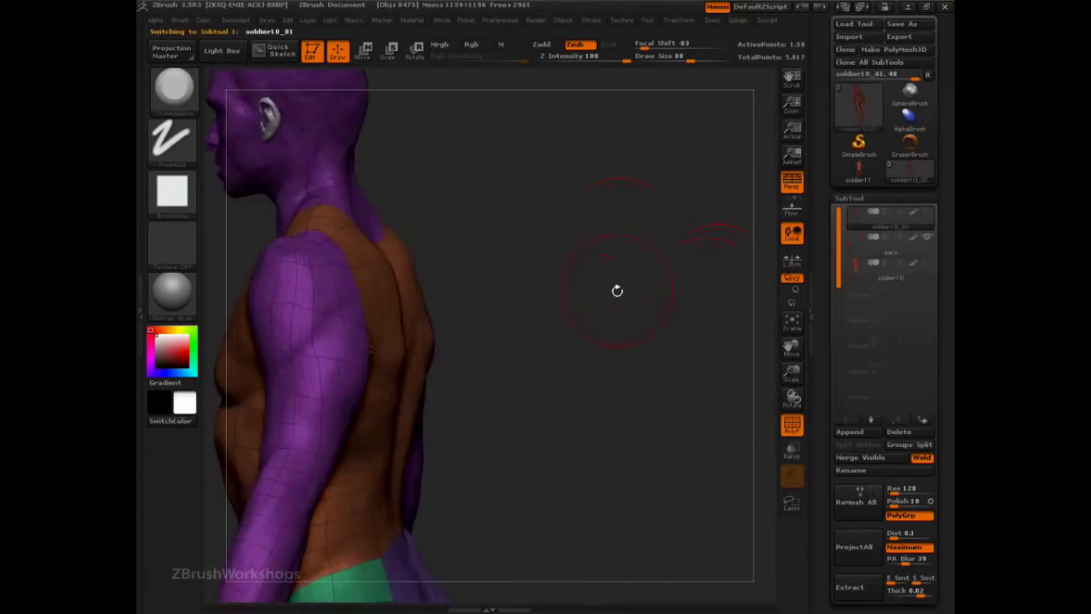
pyautogui.click(851, 273)
pyautogui.moveTo(681, 298)
pyautogui.mouseDown()
pyautogui.moveTo(696, 310)
pyautogui.moveTo(666, 316)
pyautogui.moveTo(679, 307)
pyautogui.mouseUp()
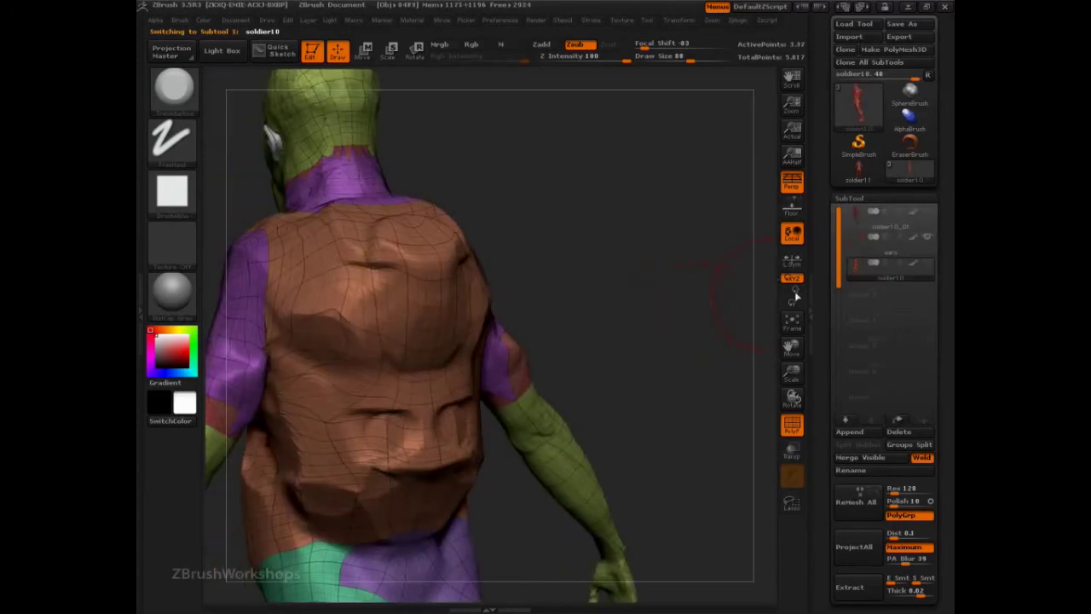
pyautogui.click(792, 423)
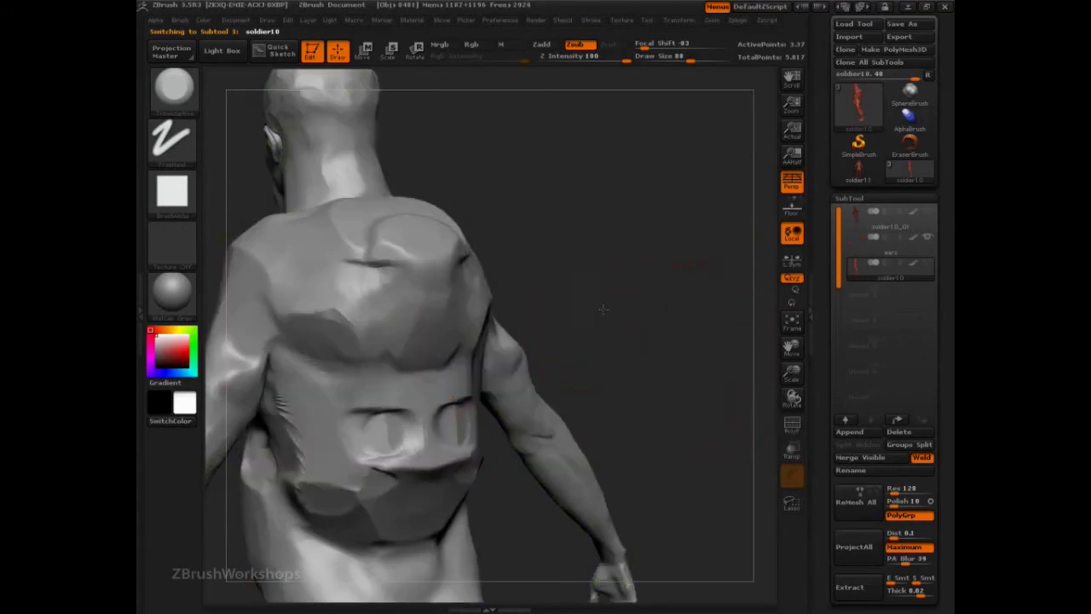
# Step: Smooth the facets across the upper back and shoulder blades
pyautogui.keyDown('shift'); pyautogui.moveTo(448, 311); pyautogui.dragTo(418, 294); pyautogui.keyUp('shift')
pyautogui.keyDown('shift'); pyautogui.moveTo(349, 288); pyautogui.dragTo(343, 309); pyautogui.keyUp('shift')
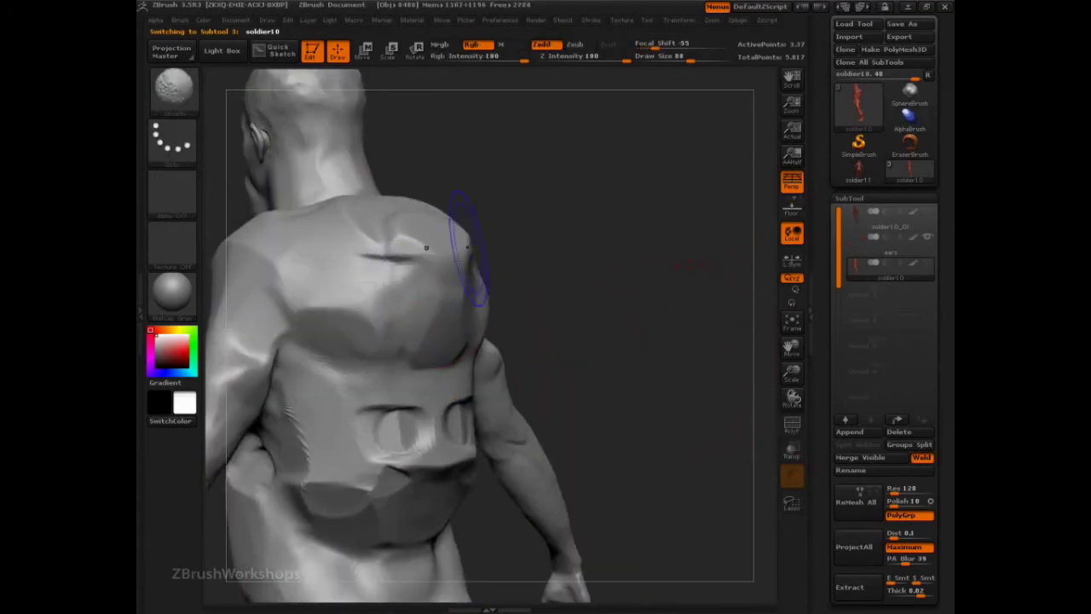
pyautogui.keyDown('shift'); pyautogui.moveTo(426, 245); pyautogui.dragTo(373, 331); pyautogui.keyUp('shift')
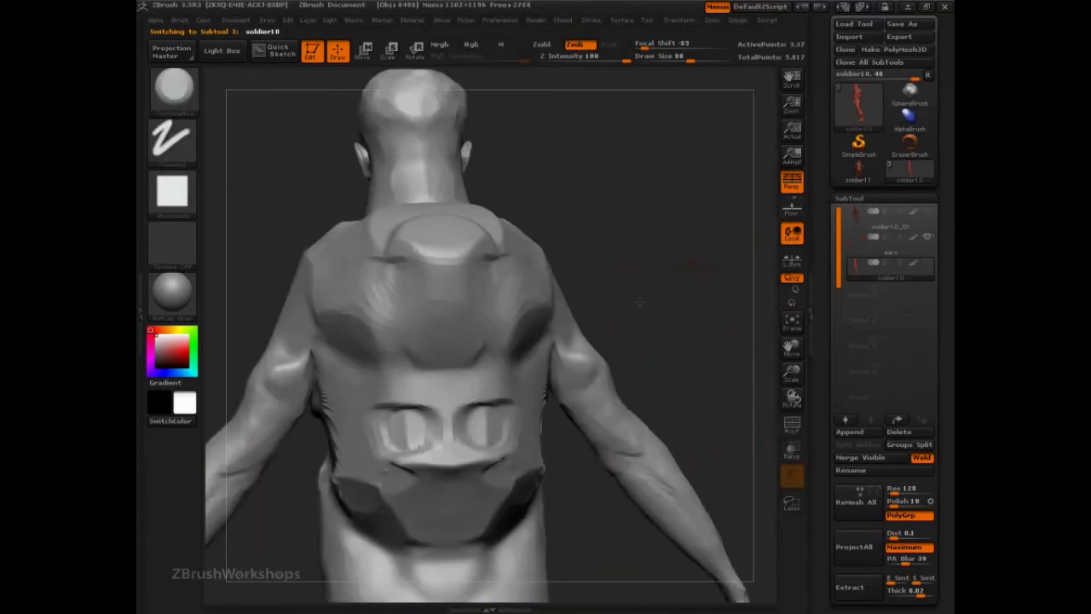
# Step: Trim mirrored vertical facets down the middle of the back and flatten angled planes on the shoulder blades
pyautogui.moveTo(434, 375)
pyautogui.keyDown('alt'); pyautogui.mouseDown()
pyautogui.moveTo(438, 314)
pyautogui.moveTo(387, 321)
pyautogui.moveTo(388, 294)
pyautogui.moveTo(380, 355)
pyautogui.moveTo(396, 365)
pyautogui.mouseUp(); pyautogui.keyUp('alt')
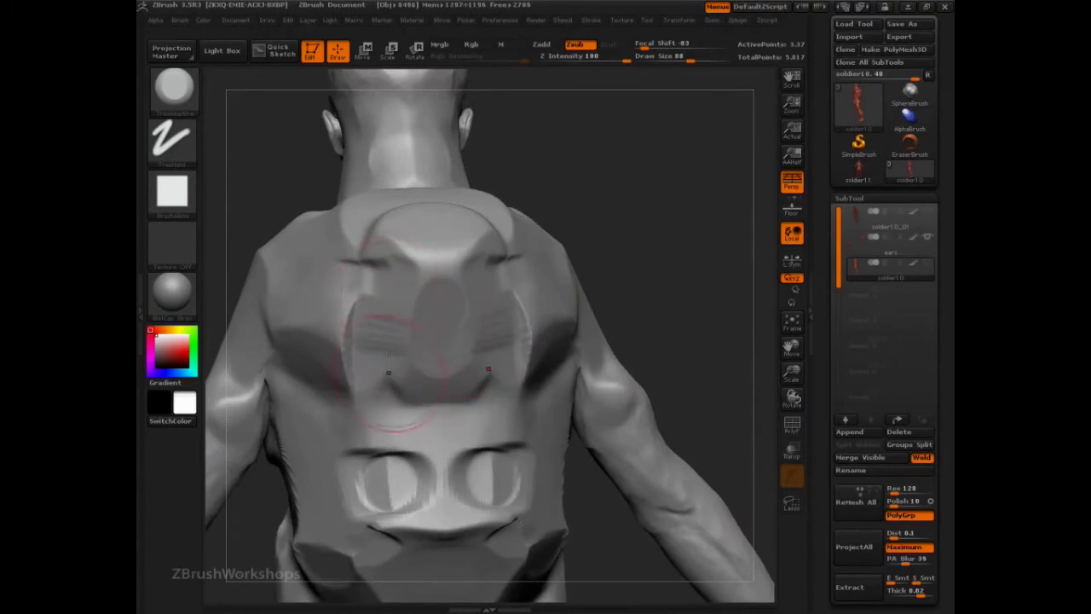
pyautogui.moveTo(394, 295); pyautogui.dragTo(394, 371)
pyautogui.moveTo(393, 283); pyautogui.dragTo(369, 380)
pyautogui.moveTo(305, 261); pyautogui.dragTo(317, 300)
pyautogui.moveTo(305, 239)
pyautogui.mouseDown()
pyautogui.moveTo(317, 290)
pyautogui.moveTo(305, 296)
pyautogui.moveTo(309, 260)
pyautogui.moveTo(333, 303)
pyautogui.moveTo(299, 309)
pyautogui.mouseUp()
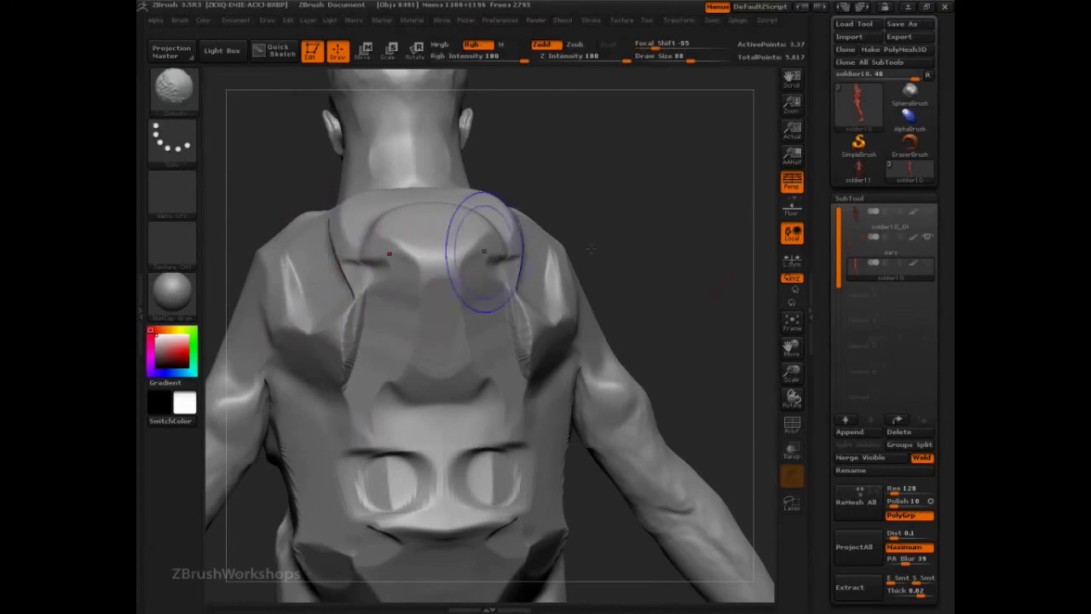
# Step: Soften the upper back, trim a long flat strip down the spine, and flatten the area below the neck
pyautogui.moveTo(616, 254); pyautogui.dragTo(538, 261)
pyautogui.moveTo(472, 267)
pyautogui.mouseDown()
pyautogui.moveTo(465, 319)
pyautogui.moveTo(465, 287)
pyautogui.mouseUp()
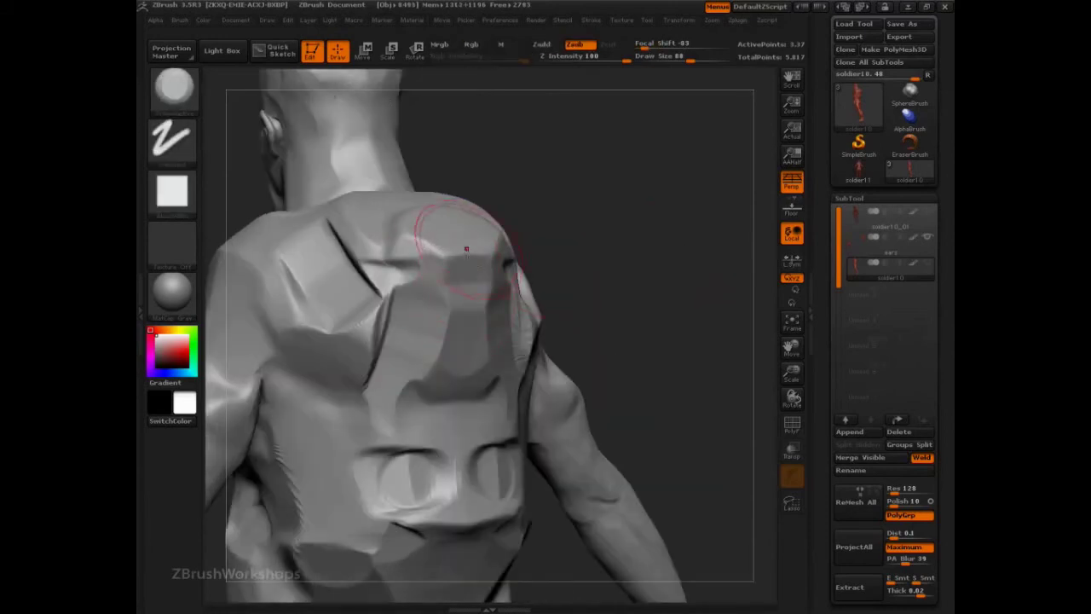
pyautogui.moveTo(466, 247)
pyautogui.mouseDown()
pyautogui.moveTo(463, 370)
pyautogui.moveTo(467, 283)
pyautogui.mouseUp()
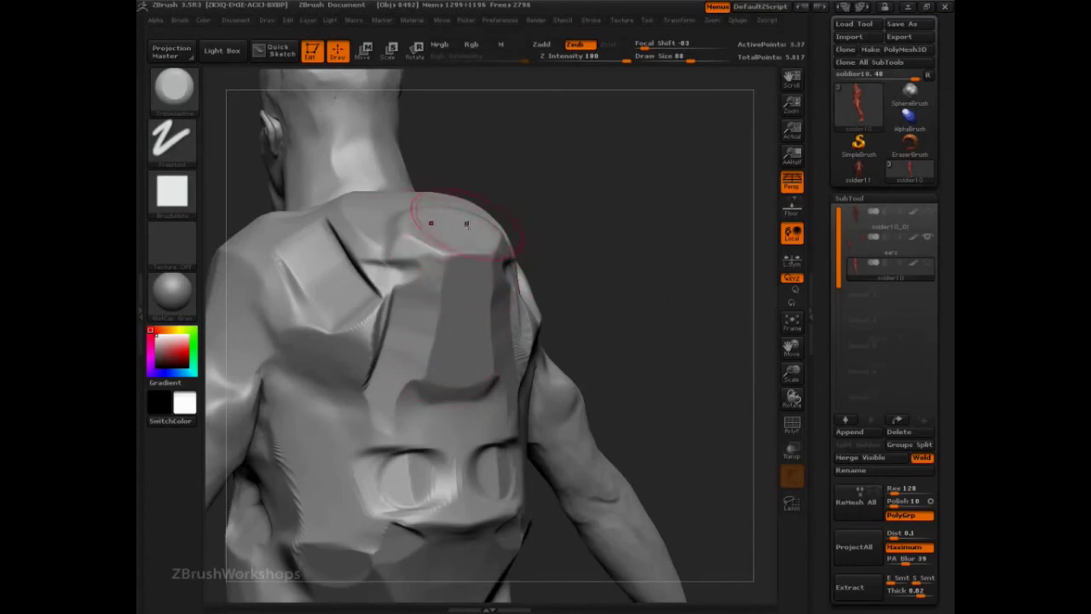
pyautogui.moveTo(621, 232)
pyautogui.mouseDown()
pyautogui.moveTo(657, 235)
pyautogui.moveTo(653, 271)
pyautogui.mouseUp()
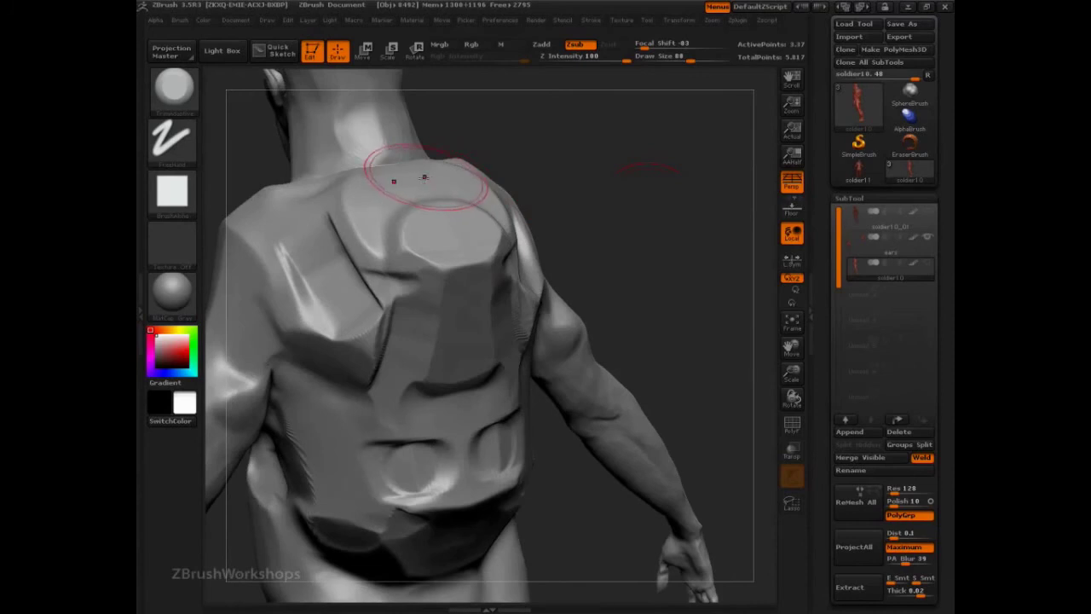
pyautogui.moveTo(381, 189)
pyautogui.mouseDown()
pyautogui.moveTo(363, 201)
pyautogui.moveTo(378, 220)
pyautogui.moveTo(368, 247)
pyautogui.moveTo(426, 215)
pyautogui.moveTo(409, 223)
pyautogui.moveTo(390, 207)
pyautogui.moveTo(468, 287)
pyautogui.mouseUp()
pyautogui.moveTo(597, 285); pyautogui.dragTo(639, 290)
# Step: Reduce the draw size to 54 and carve mirrored rounded recesses just below the shoulder blades
pyautogui.moveTo(368, 307); pyautogui.dragTo(358, 293)
pyautogui.press('s')
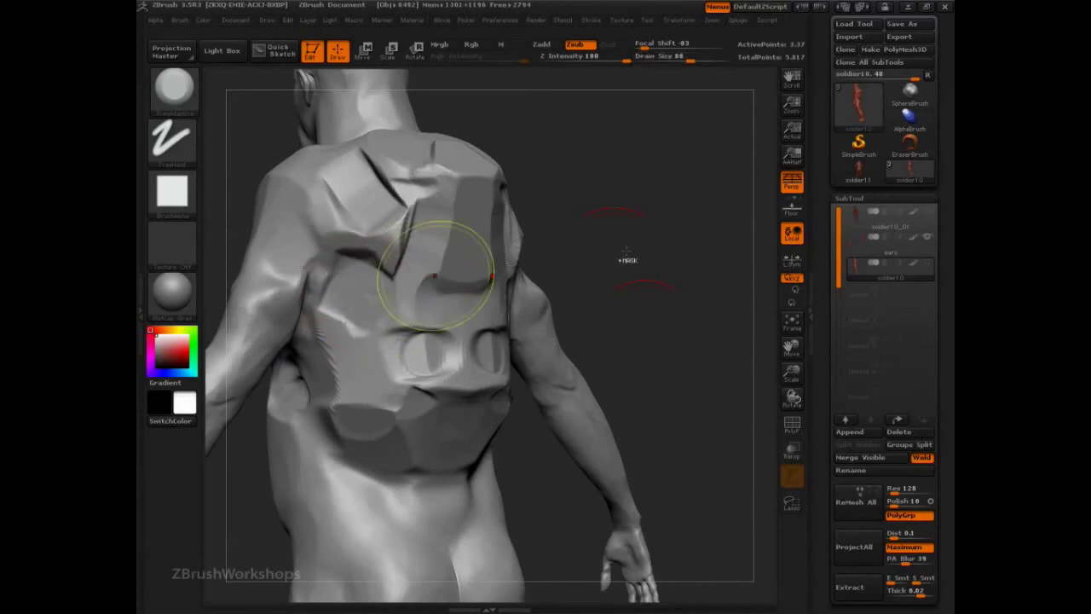
pyautogui.hotkey('ctrl', 'z')
pyautogui.press('s')
pyautogui.moveTo(623, 252); pyautogui.dragTo(610, 251)
pyautogui.moveTo(379, 308)
pyautogui.mouseDown()
pyautogui.moveTo(373, 291)
pyautogui.moveTo(372, 301)
pyautogui.mouseUp()
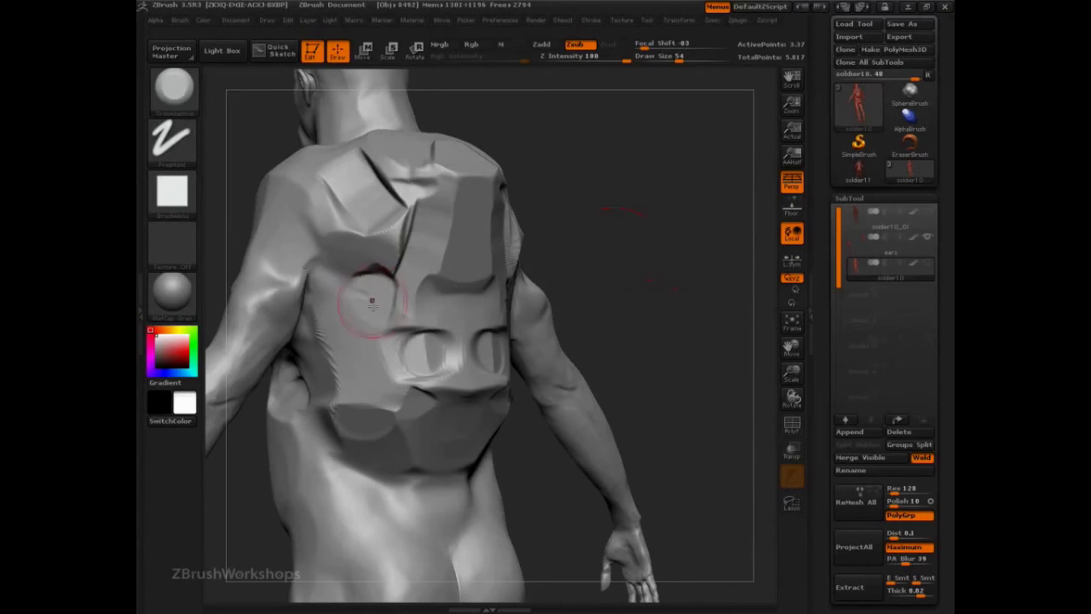
# Step: Remove the brush alpha, show the soldier10_01 subtool again, and trim the armour back around the rear of the shoulder
pyautogui.moveTo(563, 223); pyautogui.dragTo(536, 227)
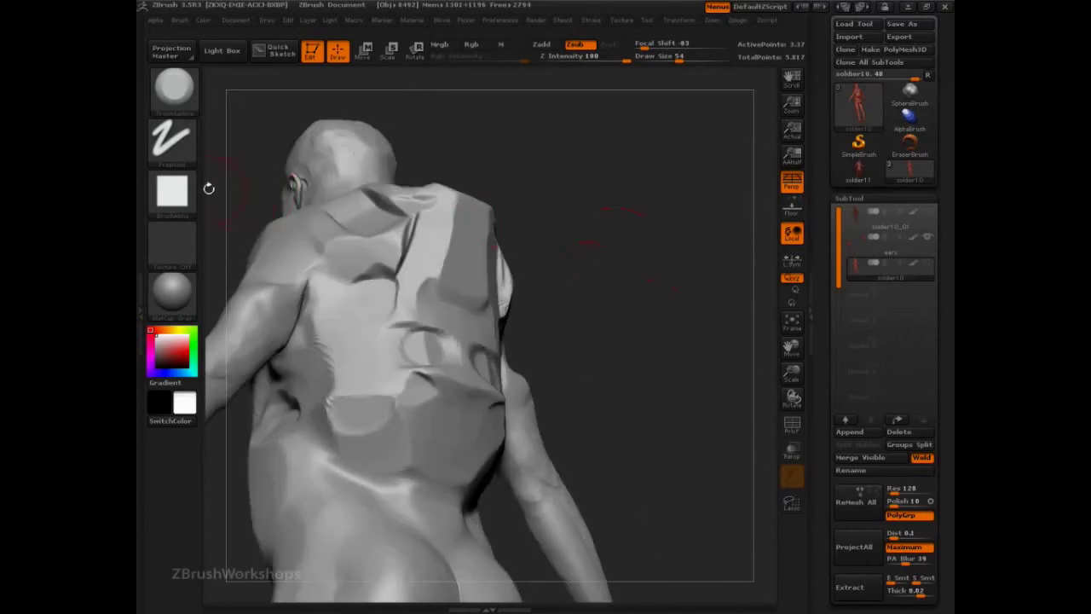
pyautogui.click(171, 192)
pyautogui.click(242, 255)
pyautogui.moveTo(674, 273); pyautogui.dragTo(567, 317)
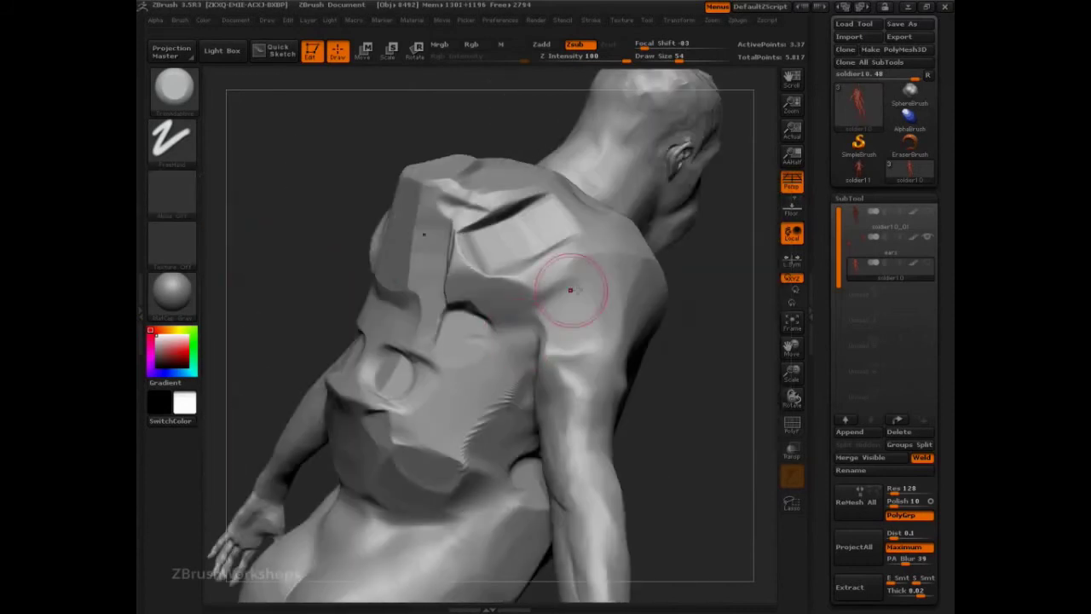
pyautogui.click(925, 214)
pyautogui.moveTo(707, 304)
pyautogui.mouseDown()
pyautogui.moveTo(565, 244)
pyautogui.moveTo(550, 312)
pyautogui.moveTo(566, 302)
pyautogui.moveTo(543, 324)
pyautogui.moveTo(563, 285)
pyautogui.moveTo(597, 291)
pyautogui.mouseUp()
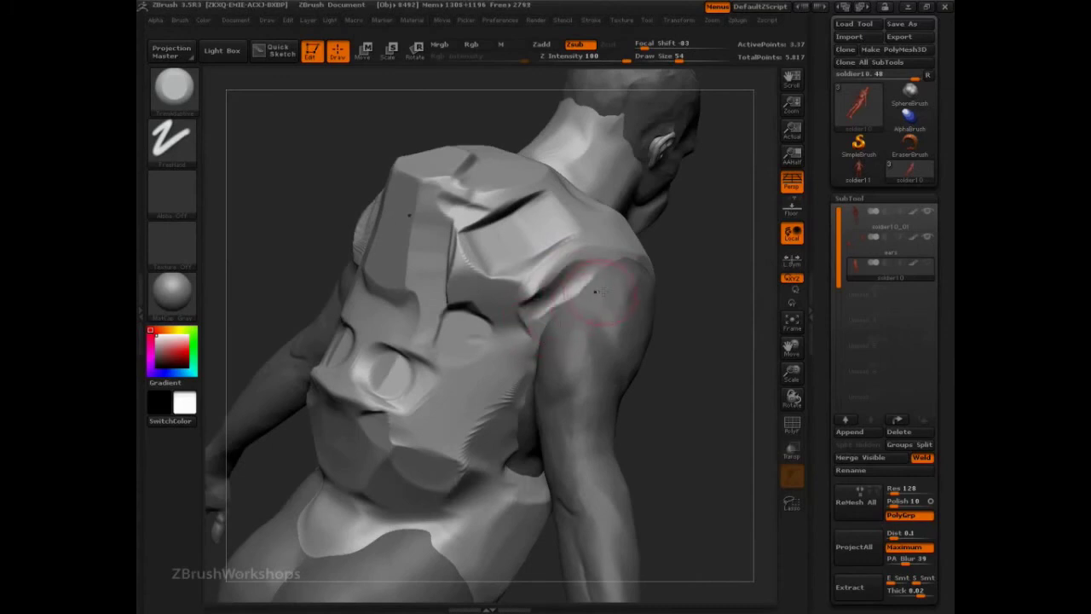
pyautogui.moveTo(721, 250); pyautogui.dragTo(592, 76)
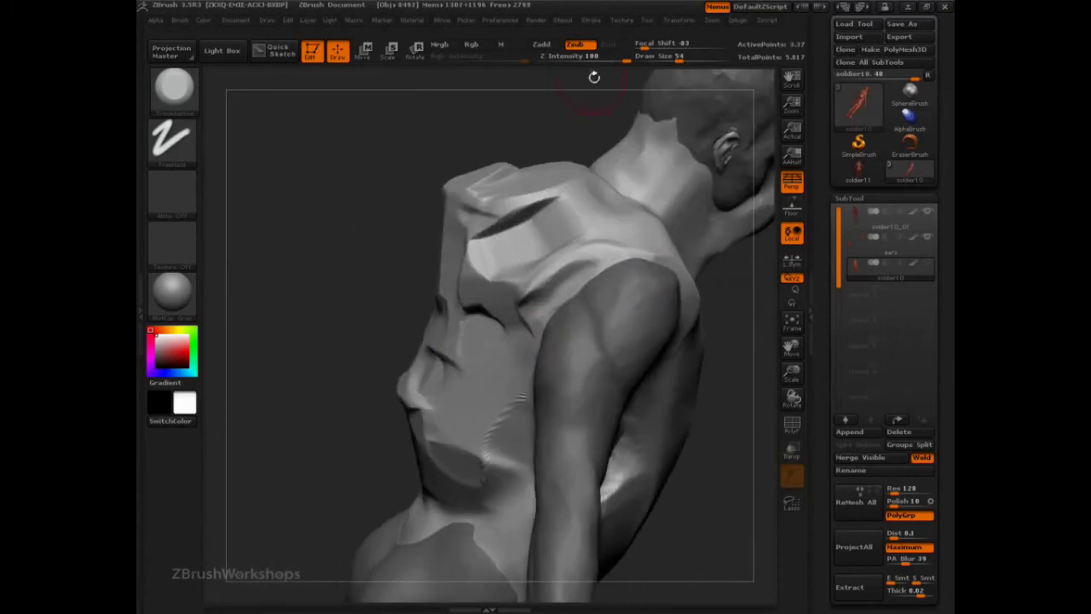
# Step: Raise Z Intensity to 62 and trim long angled facets along the sides of the chest and the lower flanks
pyautogui.moveTo(411, 203); pyautogui.dragTo(366, 183)
pyautogui.moveTo(506, 258)
pyautogui.mouseDown()
pyautogui.moveTo(516, 358)
pyautogui.moveTo(500, 341)
pyautogui.mouseUp()
pyautogui.moveTo(359, 340)
pyautogui.mouseDown()
pyautogui.moveTo(329, 307)
pyautogui.moveTo(451, 244)
pyautogui.mouseUp()
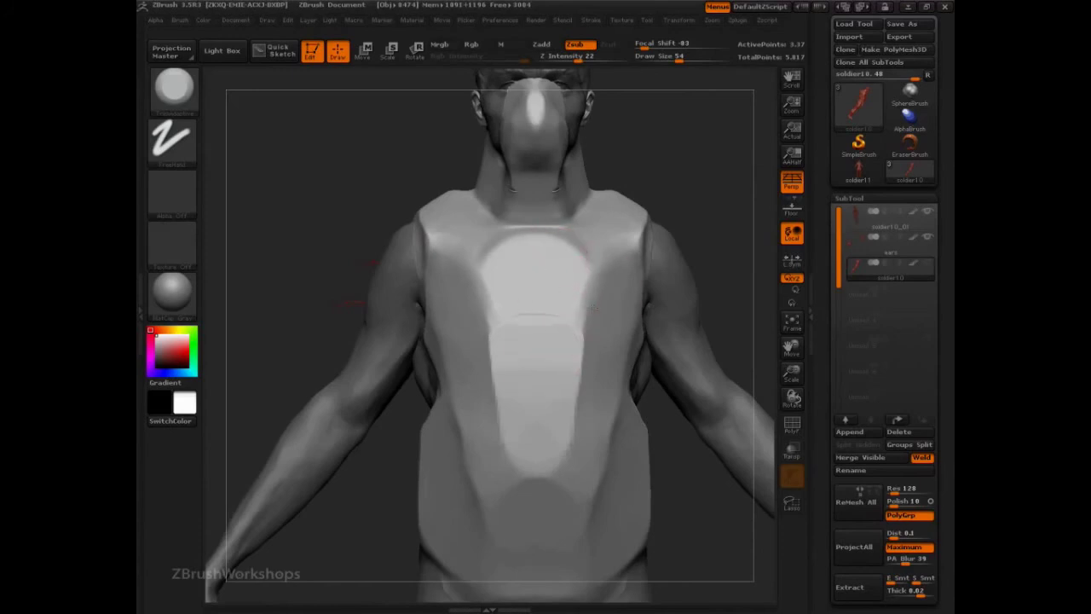
pyautogui.click(601, 58)
pyautogui.moveTo(721, 230)
pyautogui.mouseDown()
pyautogui.moveTo(629, 328)
pyautogui.moveTo(633, 314)
pyautogui.moveTo(595, 339)
pyautogui.mouseUp()
pyautogui.moveTo(594, 340)
pyautogui.mouseDown()
pyautogui.moveTo(625, 304)
pyautogui.moveTo(604, 338)
pyautogui.moveTo(595, 331)
pyautogui.mouseUp()
pyautogui.moveTo(621, 290); pyautogui.dragTo(599, 346)
pyautogui.moveTo(604, 319)
pyautogui.mouseDown()
pyautogui.moveTo(605, 361)
pyautogui.moveTo(552, 431)
pyautogui.moveTo(605, 358)
pyautogui.moveTo(555, 433)
pyautogui.moveTo(573, 470)
pyautogui.moveTo(631, 442)
pyautogui.moveTo(603, 509)
pyautogui.moveTo(635, 448)
pyautogui.moveTo(594, 517)
pyautogui.mouseUp()
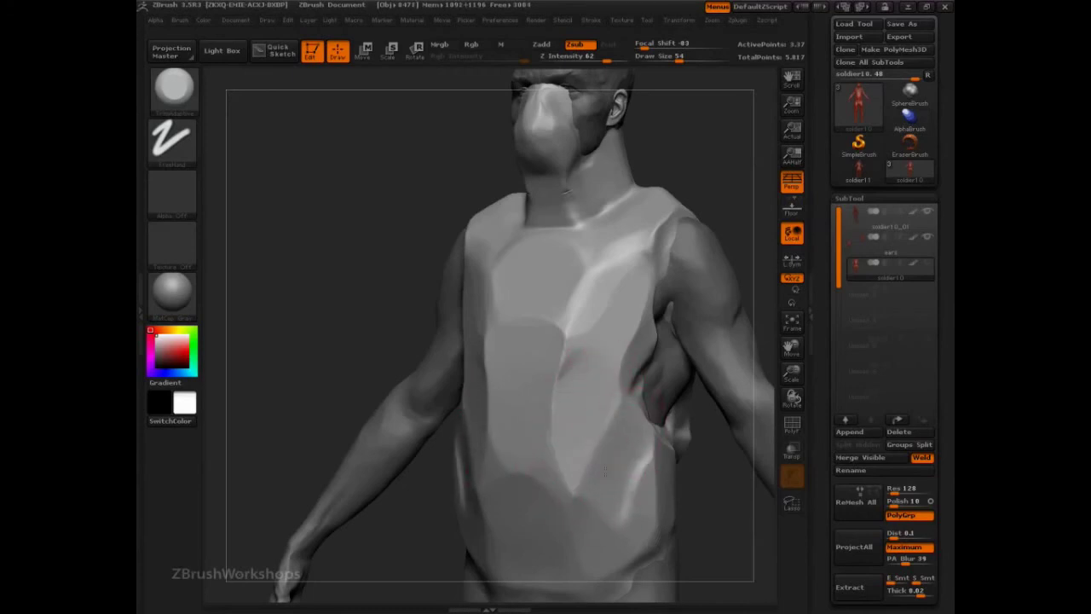
pyautogui.moveTo(630, 438); pyautogui.dragTo(640, 527)
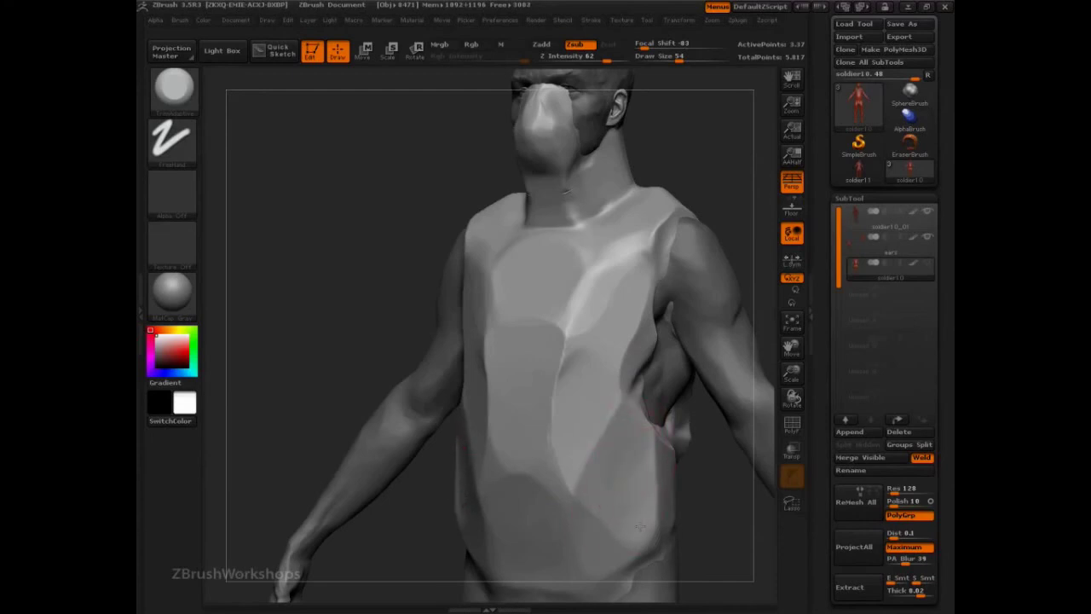
pyautogui.moveTo(624, 426)
pyautogui.mouseDown()
pyautogui.moveTo(627, 510)
pyautogui.moveTo(632, 490)
pyautogui.moveTo(639, 514)
pyautogui.mouseUp()
pyautogui.press('s')
pyautogui.press('b')
pyautogui.press('m')
pyautogui.press('v')
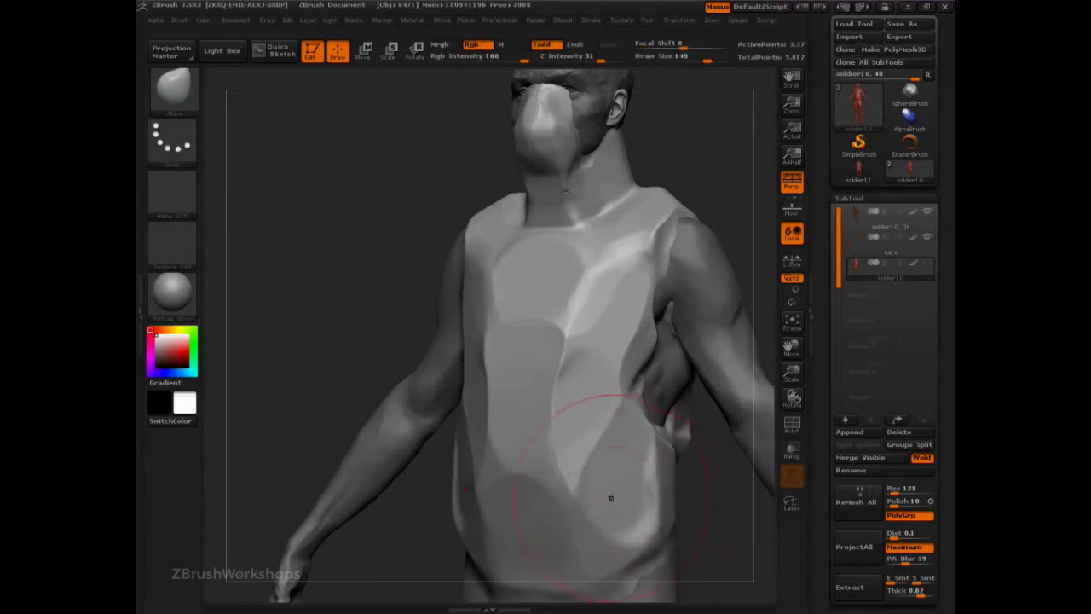
# Step: Switch to the TrimFront brush, check its picker orientation settings, and face the front of the torso
pyautogui.press('b')
pyautogui.press('t')
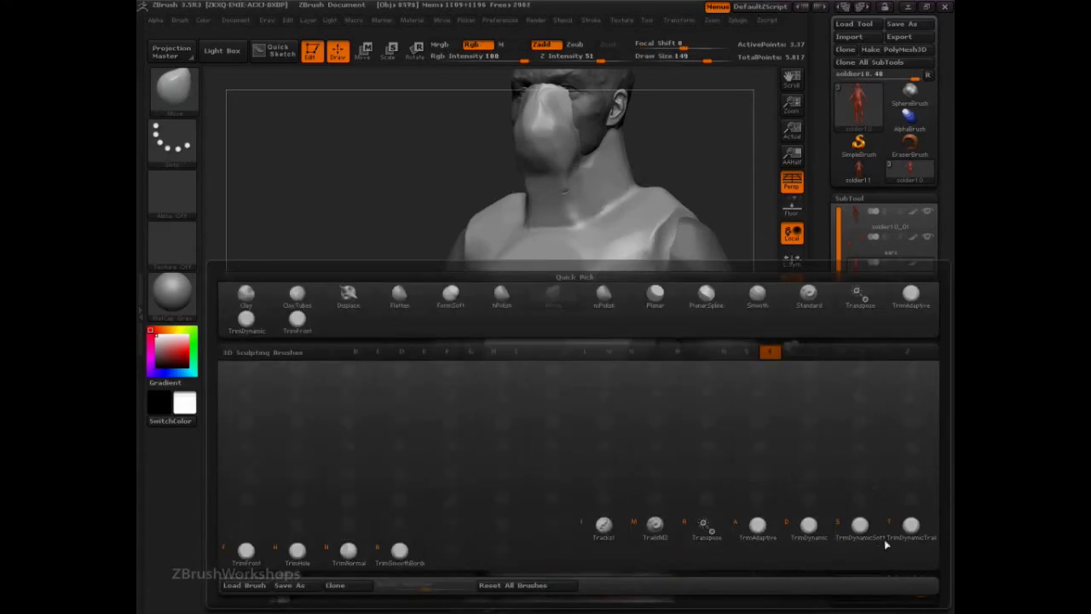
pyautogui.click(247, 553)
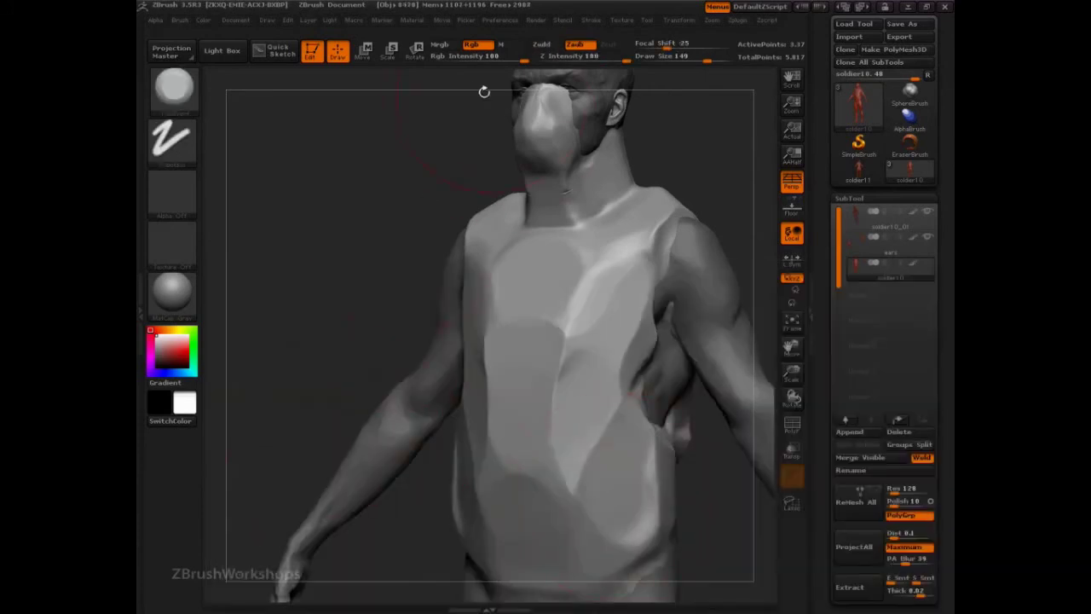
pyautogui.click(467, 19)
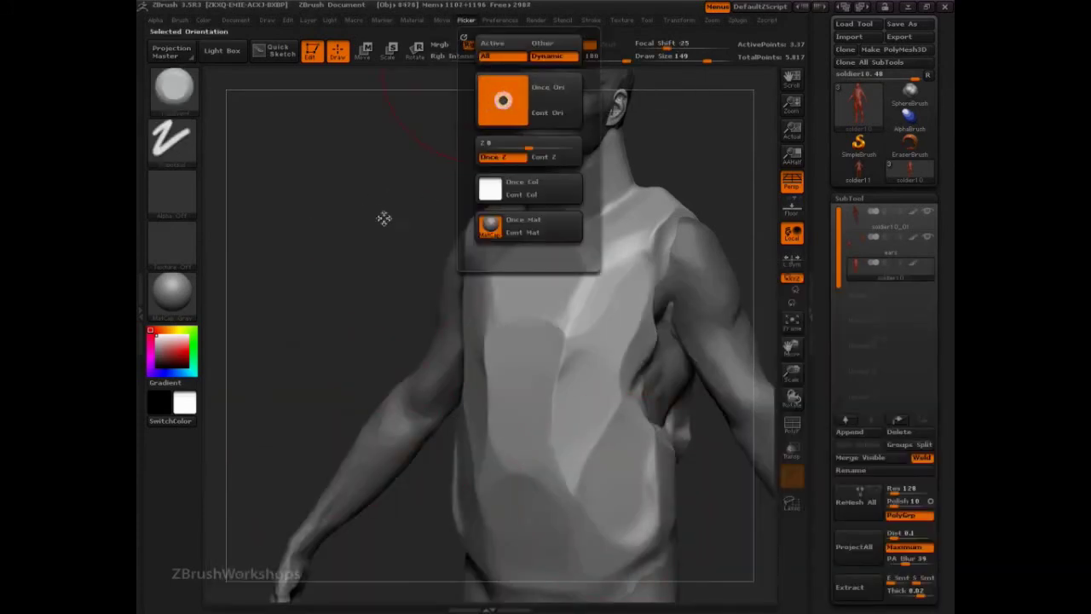
pyautogui.moveTo(359, 202); pyautogui.dragTo(307, 128)
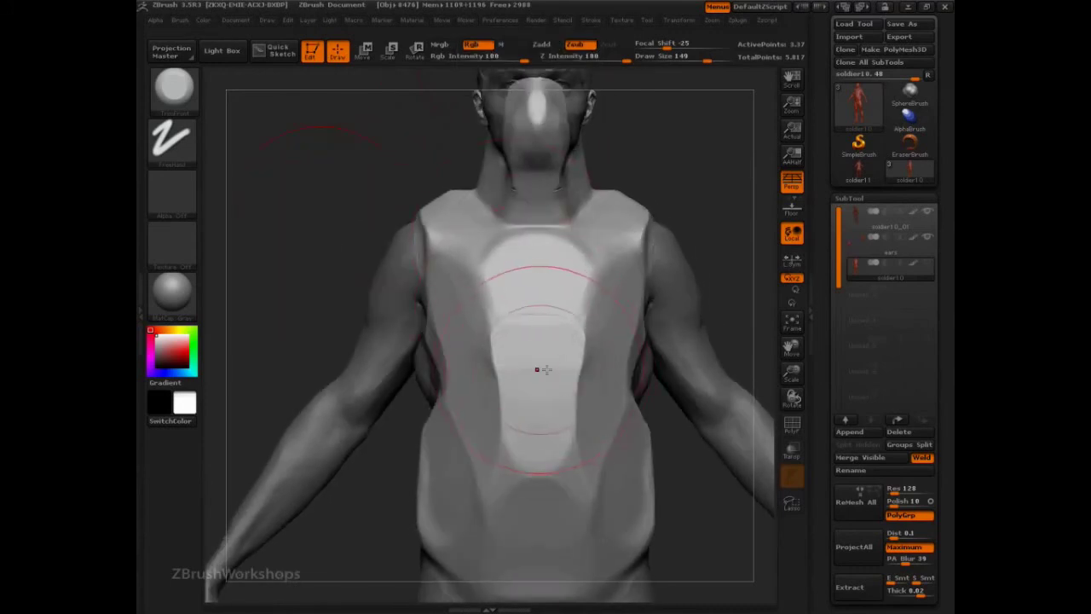
# Step: Lower the draw size to 31 and cut stepped horizontal bands across the central abdomen panel
pyautogui.press('s')
pyautogui.moveTo(545, 369); pyautogui.dragTo(523, 371)
pyautogui.moveTo(587, 389)
pyautogui.mouseDown()
pyautogui.moveTo(544, 385)
pyautogui.moveTo(563, 392)
pyautogui.moveTo(536, 403)
pyautogui.moveTo(555, 383)
pyautogui.moveTo(500, 385)
pyautogui.mouseUp()
pyautogui.hotkey('ctrl', 'z')
pyautogui.press('s')
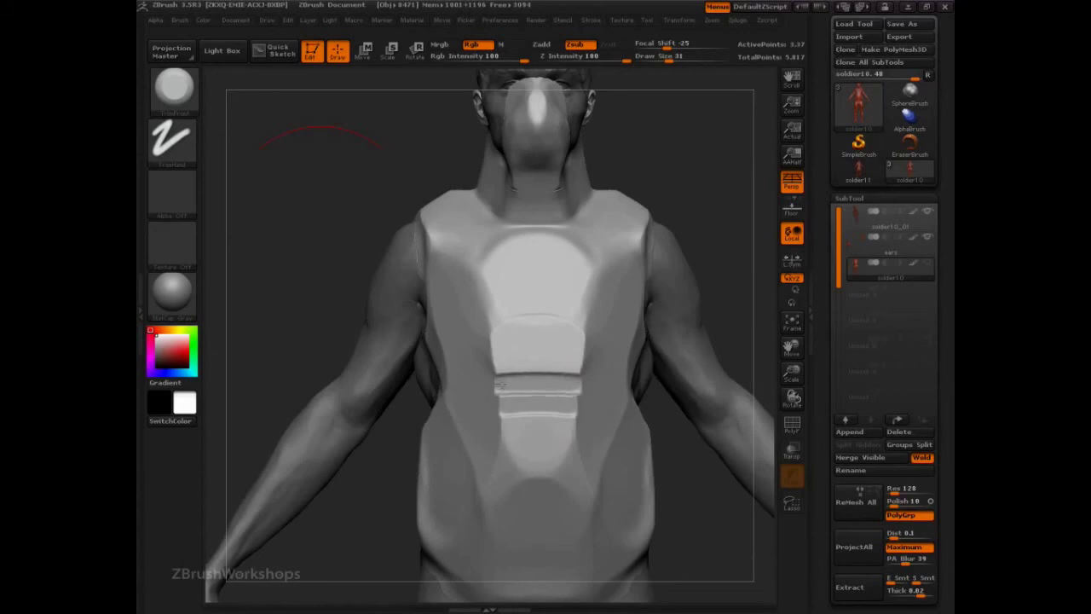
pyautogui.moveTo(583, 365)
pyautogui.mouseDown()
pyautogui.moveTo(523, 367)
pyautogui.moveTo(575, 347)
pyautogui.moveTo(513, 345)
pyautogui.moveTo(576, 345)
pyautogui.mouseUp()
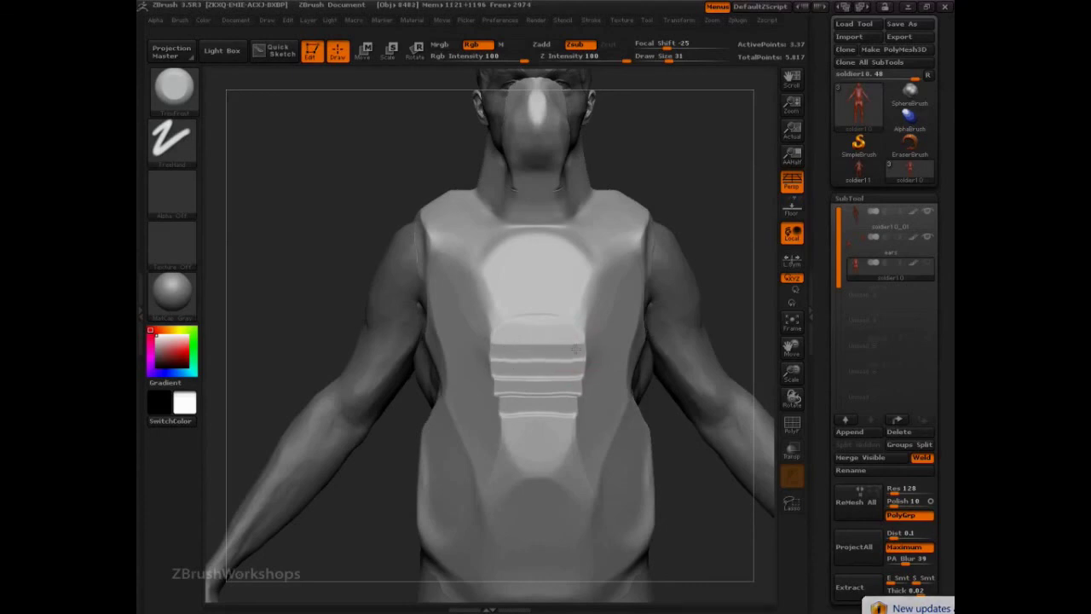
# Step: Trim a mirrored arched ledge above the abdomen bands, with its ends running down both sides of the panel
pyautogui.moveTo(598, 292)
pyautogui.mouseDown()
pyautogui.moveTo(490, 293)
pyautogui.moveTo(597, 300)
pyautogui.moveTo(604, 338)
pyautogui.mouseUp()
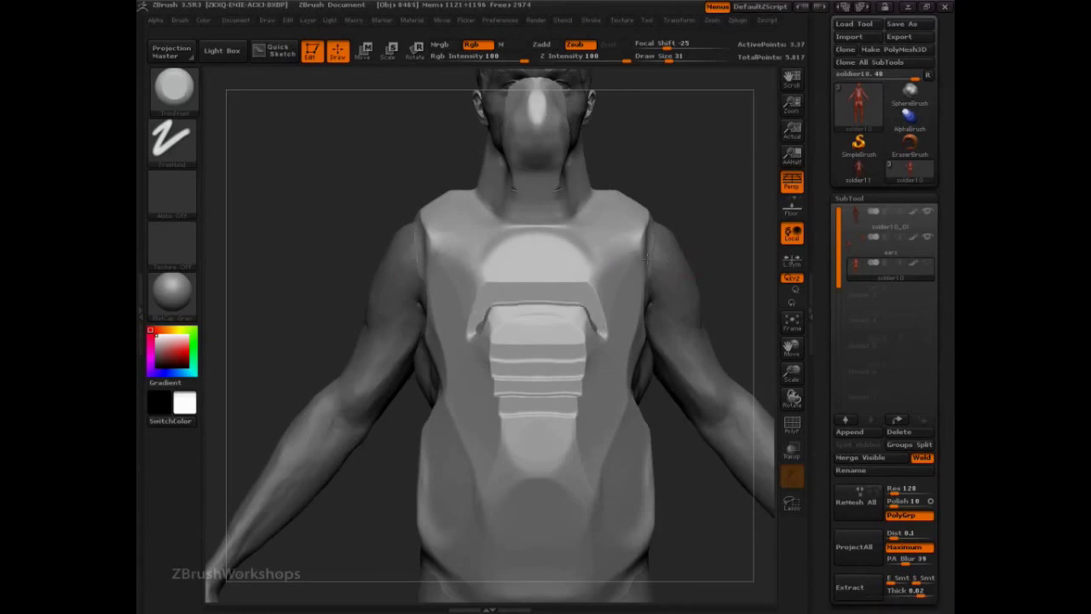
pyautogui.moveTo(721, 201); pyautogui.dragTo(520, 281)
pyautogui.keyDown('shift'); pyautogui.moveTo(379, 313); pyautogui.dragTo(401, 306); pyautogui.keyUp('shift')
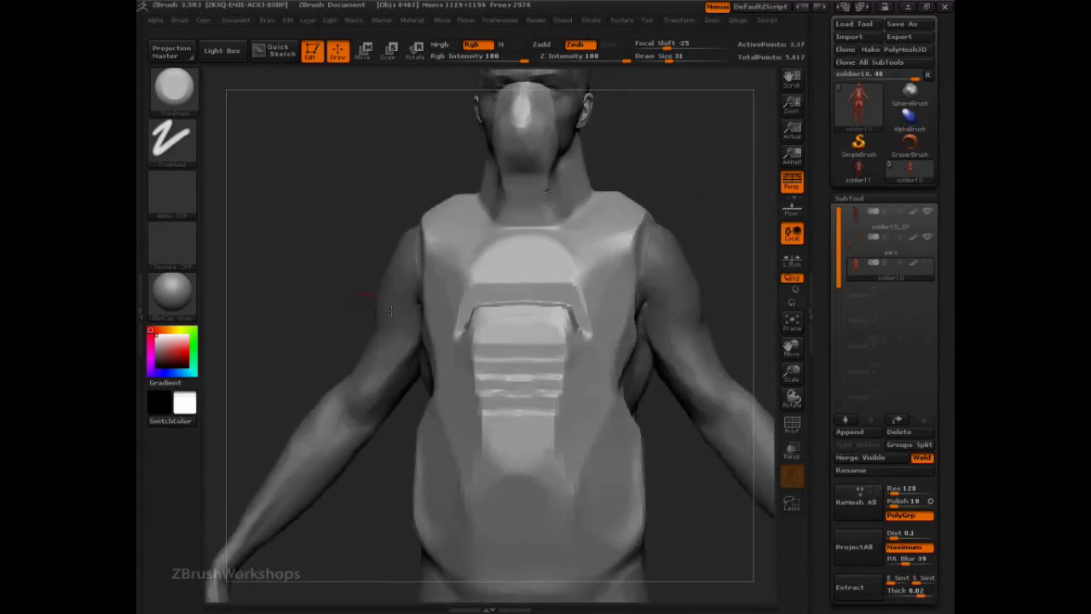
# Step: Undo a trial cut along the collarbones and carve mirrored oval recesses into the waist sides with draw size 59
pyautogui.moveTo(581, 249); pyautogui.dragTo(552, 254)
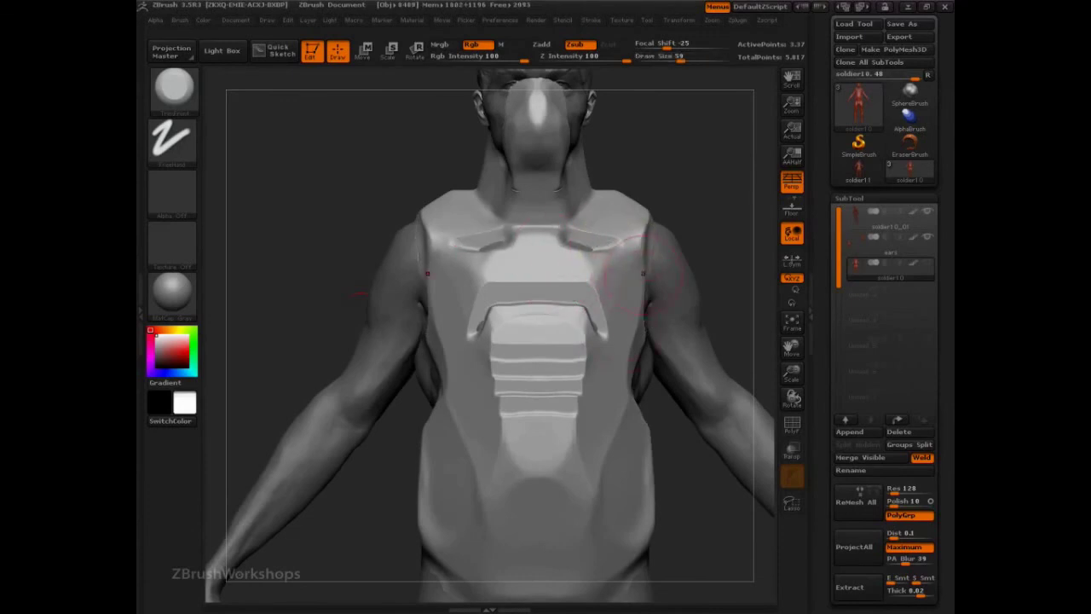
pyautogui.hotkey('ctrl', 'z')
pyautogui.moveTo(634, 456); pyautogui.dragTo(626, 436, button='right')
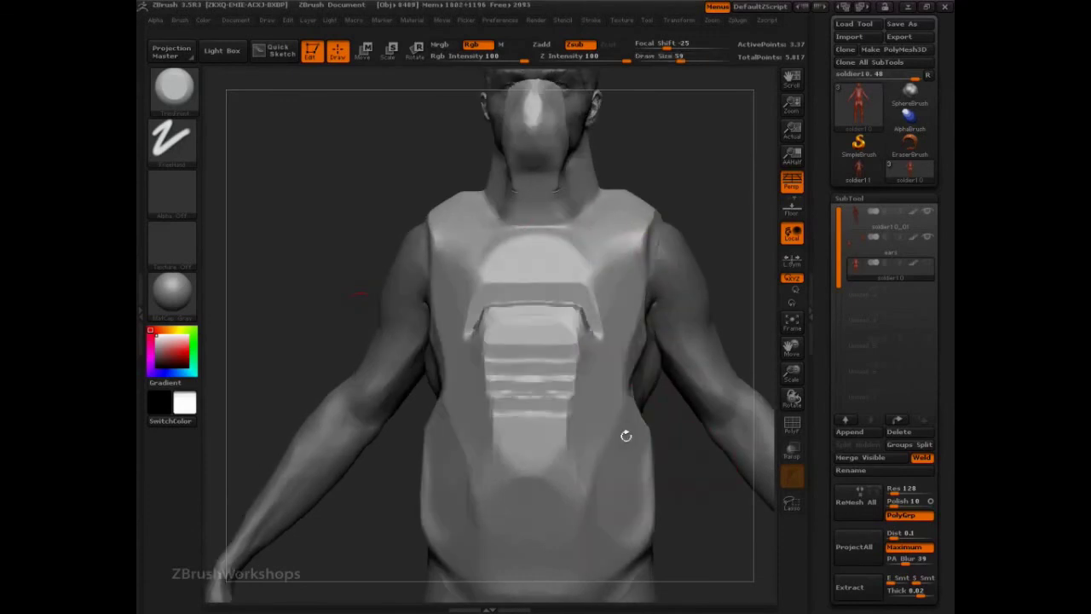
pyautogui.moveTo(632, 424); pyautogui.dragTo(632, 432)
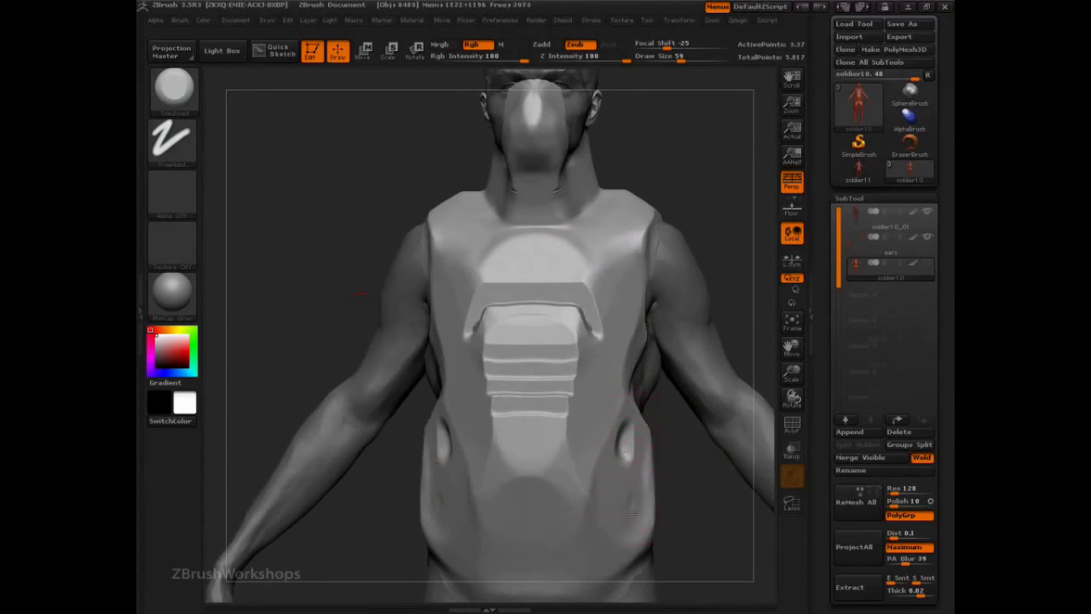
# Step: Carve mirrored oval recesses into the lower waist sides and beside the lower end of the central abdomen panel
pyautogui.moveTo(634, 514); pyautogui.dragTo(653, 527)
pyautogui.moveTo(697, 487); pyautogui.dragTo(636, 468)
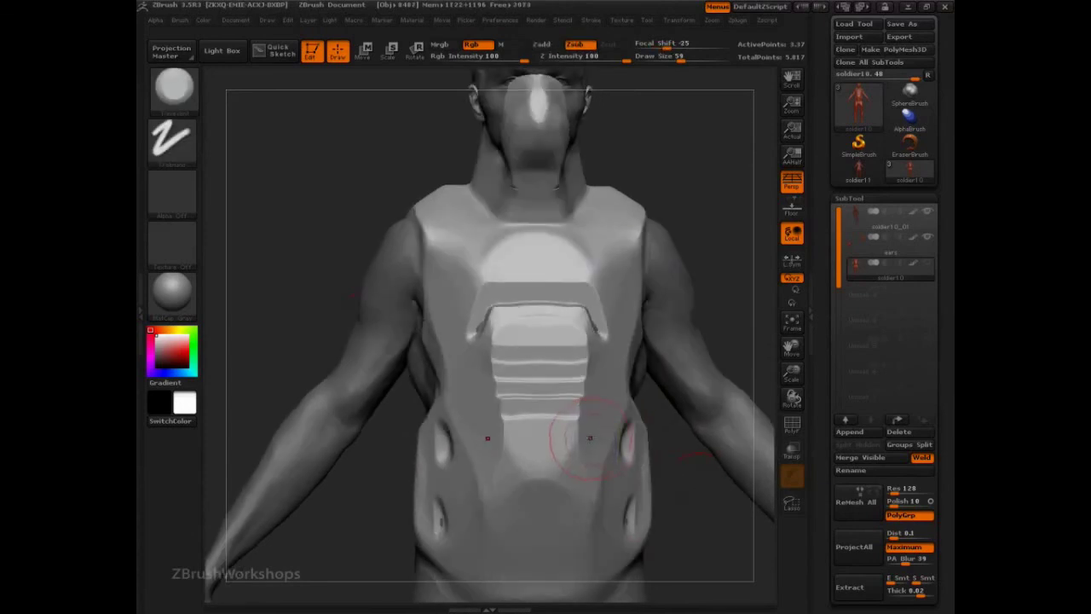
pyautogui.moveTo(589, 441); pyautogui.dragTo(585, 481)
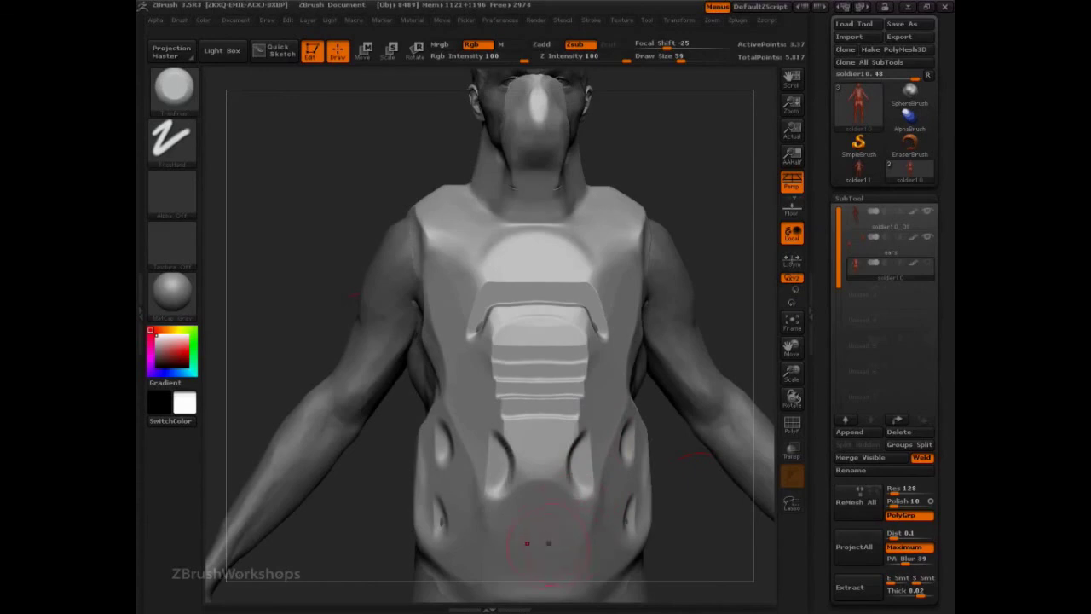
# Step: Carve rounded notches down the abdomen's centre line, trim the front base of the neck flat and undo the last trial cut
pyautogui.moveTo(527, 543); pyautogui.dragTo(539, 512)
pyautogui.moveTo(545, 413)
pyautogui.mouseDown()
pyautogui.moveTo(539, 439)
pyautogui.moveTo(542, 363)
pyautogui.mouseUp()
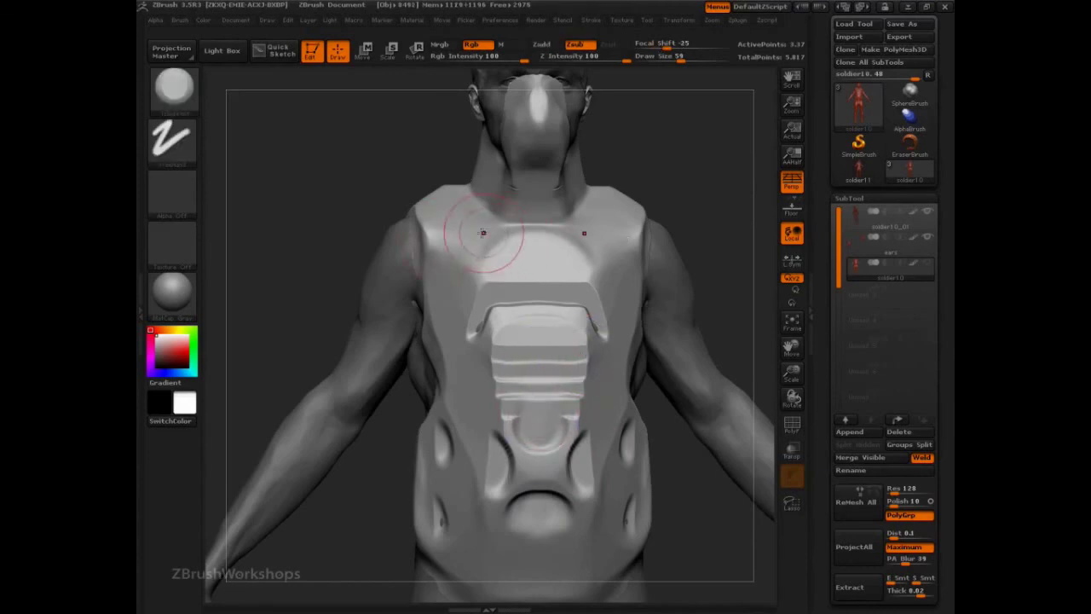
pyautogui.moveTo(542, 250); pyautogui.dragTo(533, 216)
pyautogui.hotkey('ctrl', 'z')
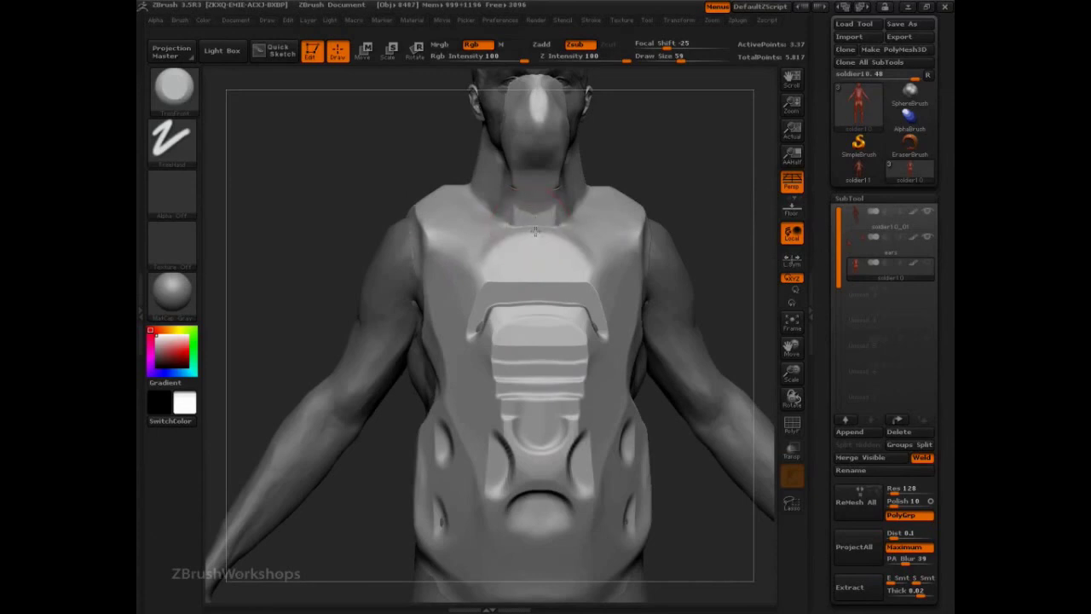
# Step: Carve a stack of arched steps up the centre of the upper back plate
pyautogui.moveTo(694, 190); pyautogui.dragTo(560, 219)
pyautogui.moveTo(444, 276); pyautogui.dragTo(294, 260)
pyautogui.keyDown('alt'); pyautogui.moveTo(715, 226); pyautogui.dragTo(708, 294); pyautogui.keyUp('alt')
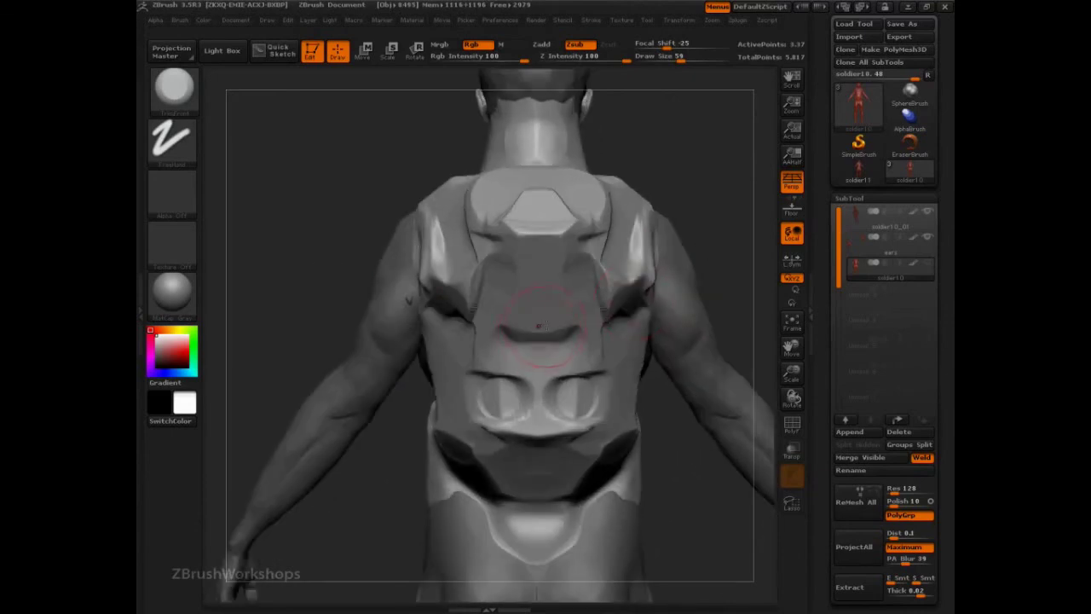
pyautogui.moveTo(538, 326); pyautogui.dragTo(539, 247)
pyautogui.keyDown('alt'); pyautogui.moveTo(635, 162); pyautogui.dragTo(581, 152); pyautogui.keyUp('alt')
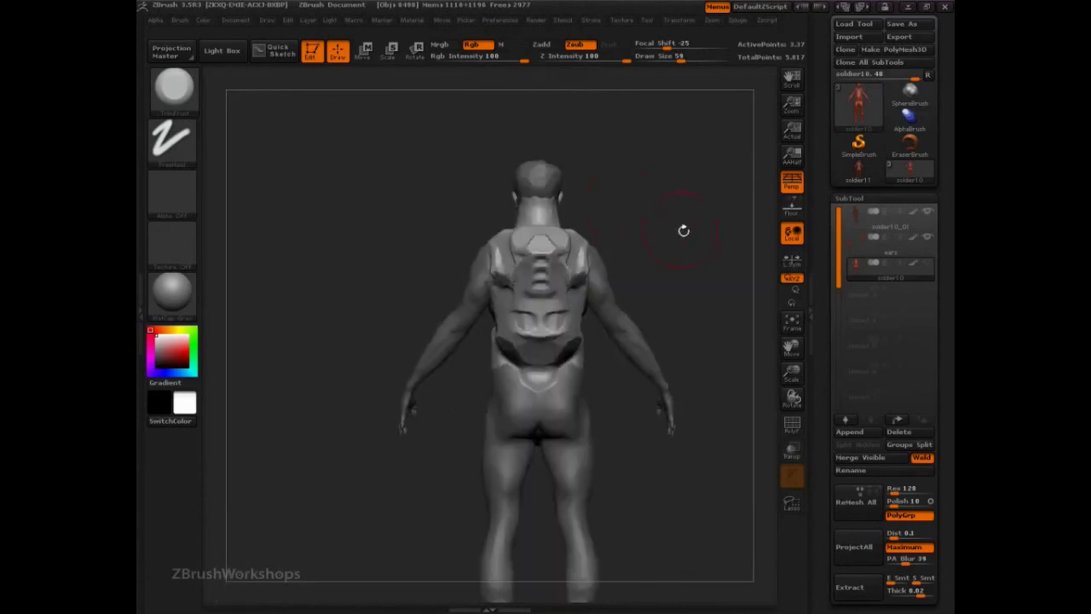
# Step: Carve mirrored arched recesses below the shoulder blades and trim the facets above them
pyautogui.moveTo(684, 230); pyautogui.dragTo(652, 362)
pyautogui.moveTo(712, 196); pyautogui.dragTo(665, 213)
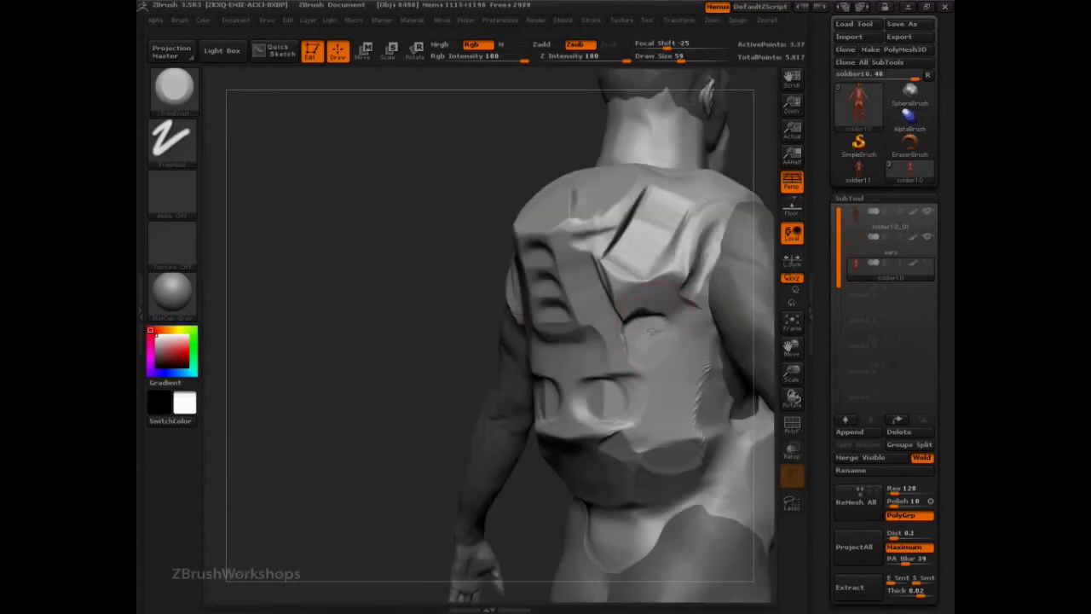
pyautogui.moveTo(652, 331); pyautogui.dragTo(649, 323)
pyautogui.moveTo(655, 225)
pyautogui.mouseDown()
pyautogui.moveTo(632, 256)
pyautogui.moveTo(659, 241)
pyautogui.moveTo(641, 265)
pyautogui.mouseUp()
# Step: Trim mirrored facets on the back plate along the rear of the armholes, just above the armpits
pyautogui.moveTo(484, 271)
pyautogui.mouseDown()
pyautogui.moveTo(426, 275)
pyautogui.moveTo(325, 339)
pyautogui.moveTo(333, 365)
pyautogui.mouseUp()
pyautogui.moveTo(596, 272); pyautogui.dragTo(568, 346)
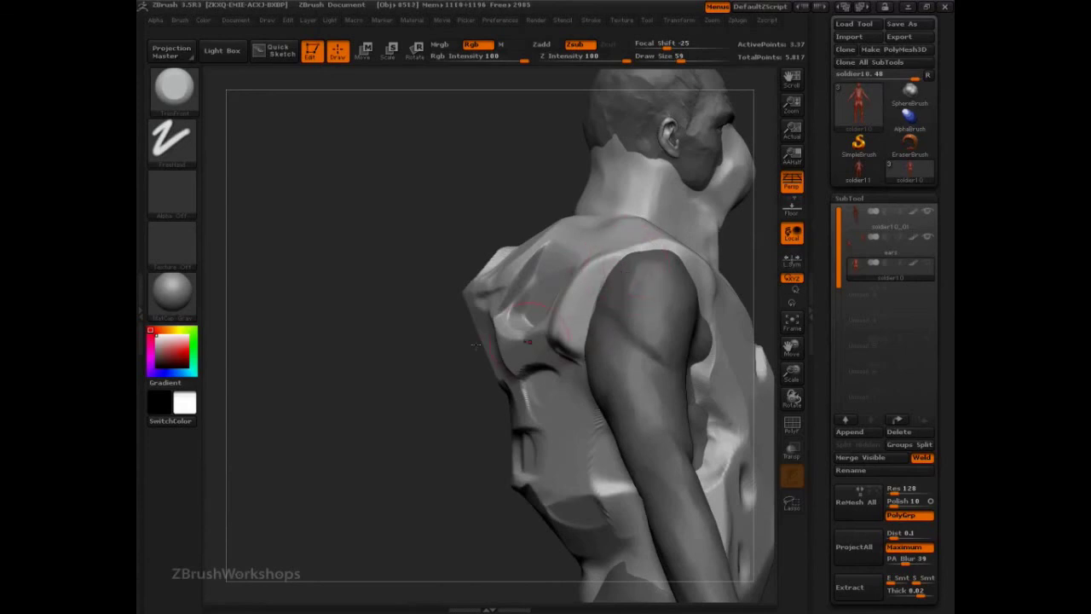
pyautogui.moveTo(475, 344); pyautogui.dragTo(365, 341)
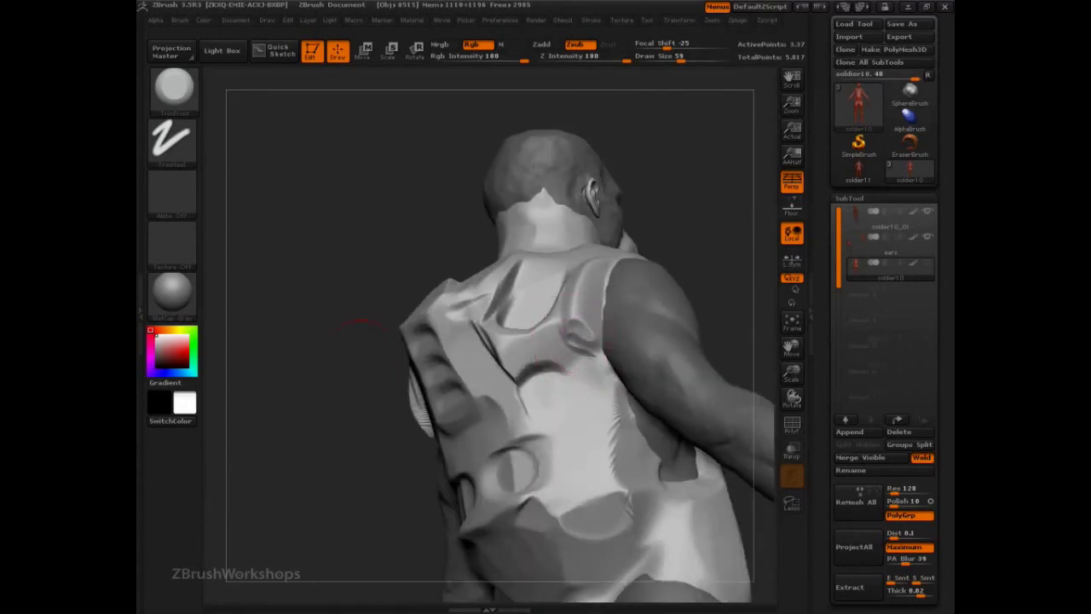
pyautogui.moveTo(592, 344); pyautogui.dragTo(571, 336)
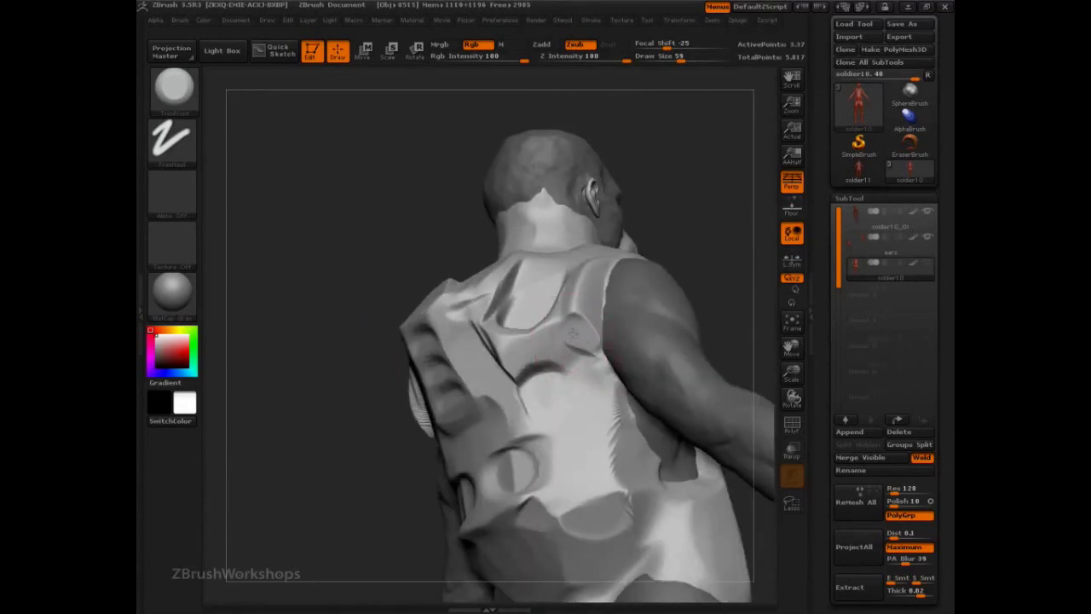
# Step: Trim a mirrored flat rim around the shoulder armholes and undo the last cut
pyautogui.moveTo(711, 212); pyautogui.dragTo(594, 241)
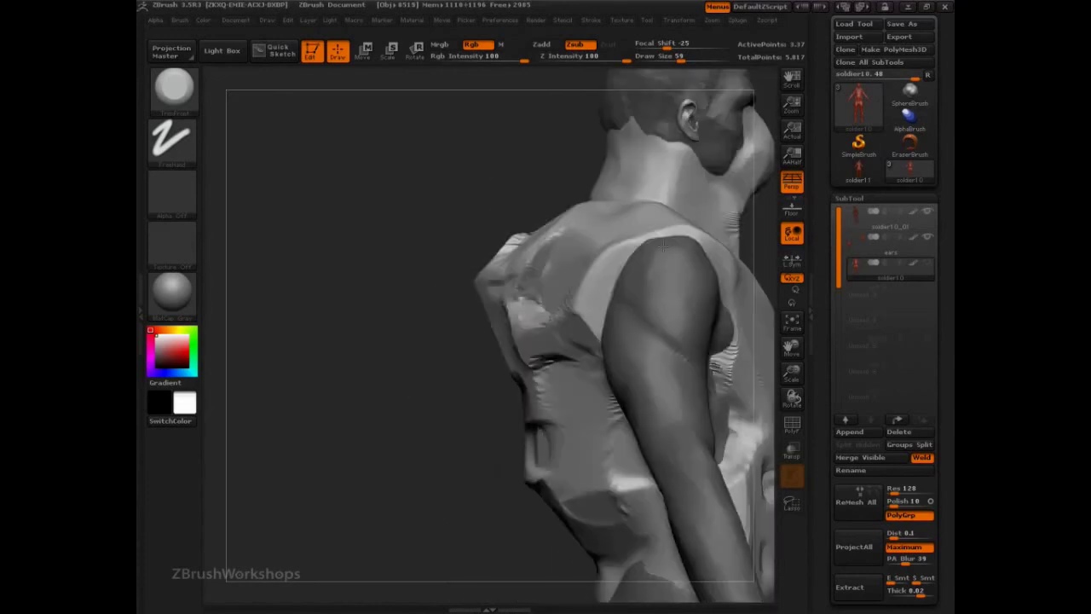
pyautogui.keyDown('alt'); pyautogui.moveTo(432, 315); pyautogui.dragTo(378, 371); pyautogui.keyUp('alt')
pyautogui.moveTo(574, 293)
pyautogui.mouseDown()
pyautogui.moveTo(628, 273)
pyautogui.moveTo(684, 305)
pyautogui.moveTo(678, 343)
pyautogui.mouseUp()
pyautogui.moveTo(641, 271)
pyautogui.keyDown('shift'); pyautogui.mouseDown()
pyautogui.moveTo(622, 271)
pyautogui.moveTo(560, 345)
pyautogui.mouseUp(); pyautogui.keyUp('shift')
pyautogui.moveTo(431, 241); pyautogui.dragTo(395, 243)
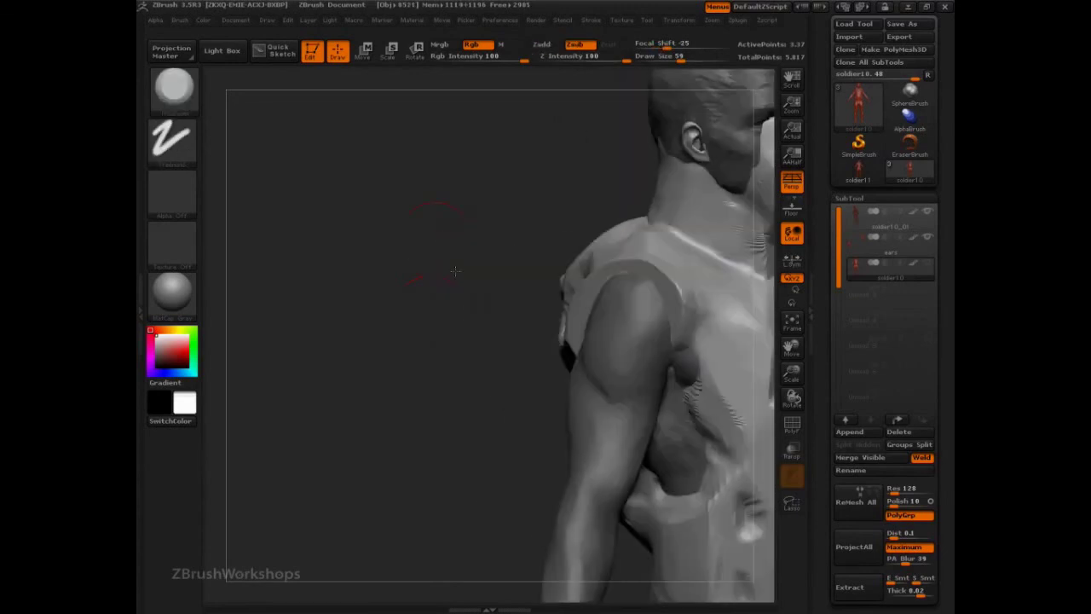
pyautogui.moveTo(495, 317)
pyautogui.mouseDown()
pyautogui.moveTo(453, 327)
pyautogui.moveTo(510, 310)
pyautogui.moveTo(486, 307)
pyautogui.moveTo(530, 304)
pyautogui.moveTo(517, 304)
pyautogui.mouseUp()
pyautogui.hotkey('ctrl', 'z')
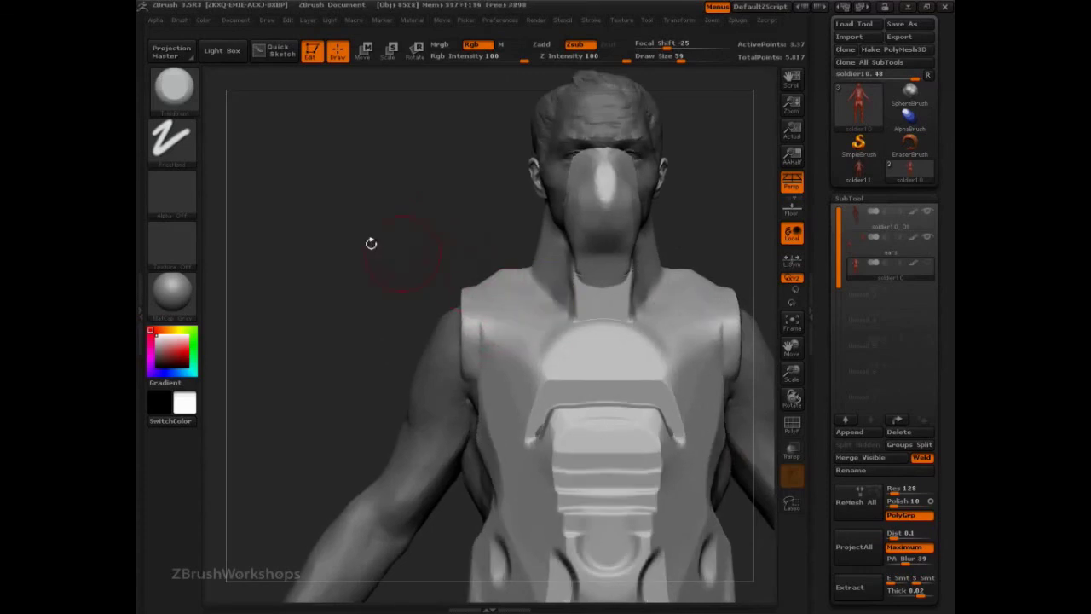
# Step: Switch to the TrimDynamic brush, undo a trial stroke beside the arched ledge and flatten the stepped bands on the abdomen panel
pyautogui.press('2')
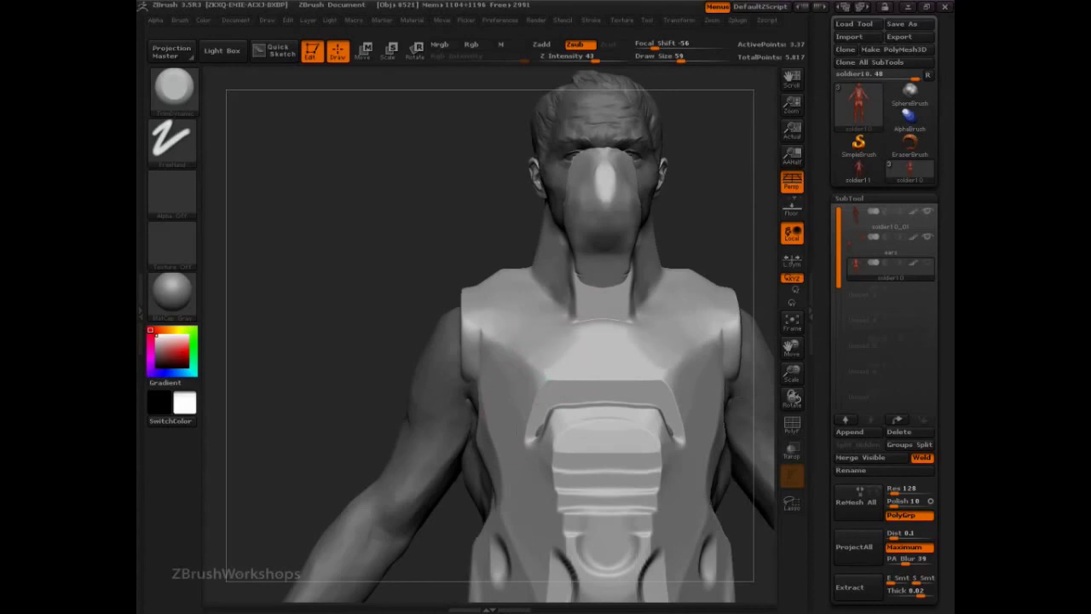
pyautogui.moveTo(348, 362); pyautogui.dragTo(452, 324)
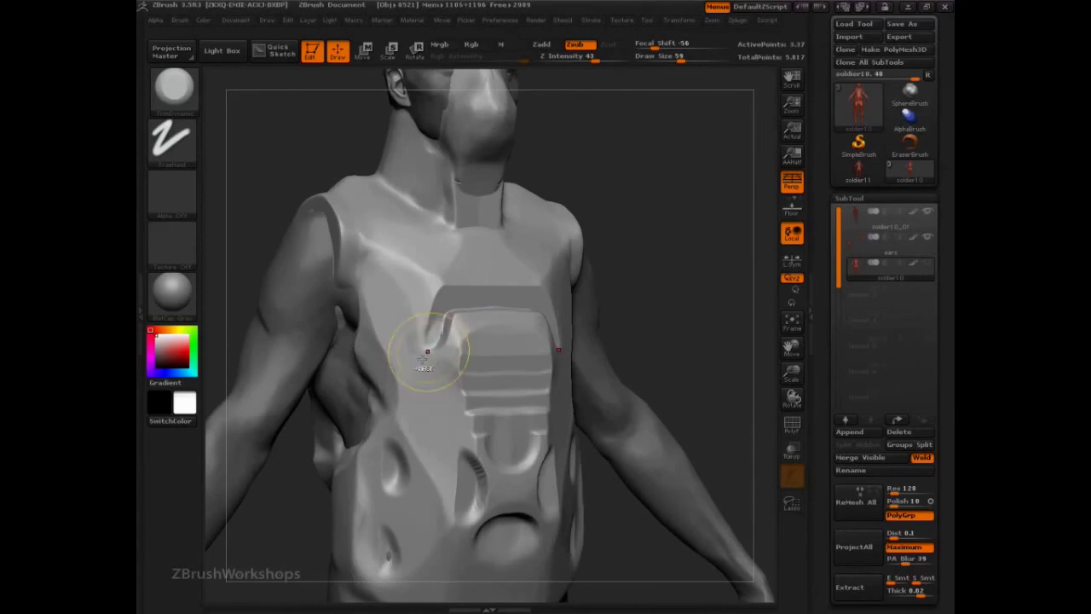
pyautogui.hotkey('ctrl', 'z')
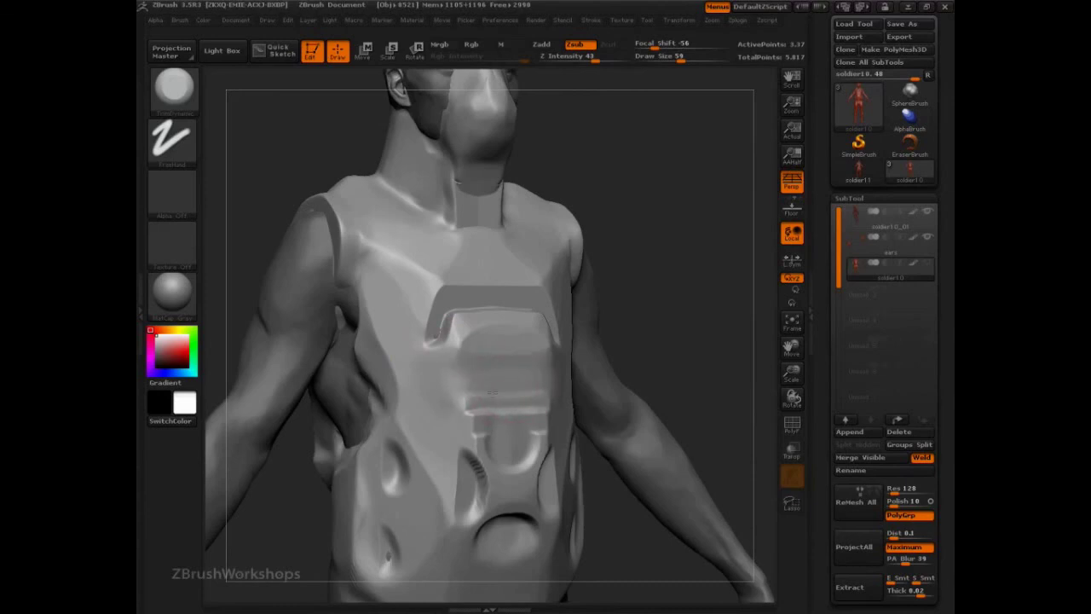
pyautogui.moveTo(492, 393); pyautogui.dragTo(468, 407)
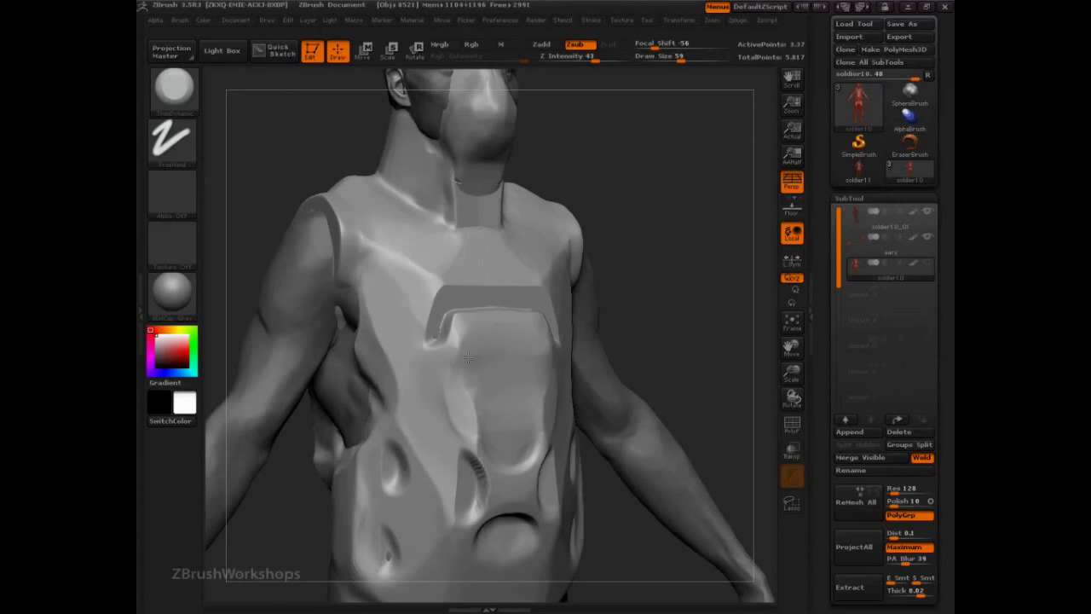
# Step: Flatten the middle of the arched ledge so the chest blends into the abdomen panel, leaving only its two side ends
pyautogui.keyDown('shift'); pyautogui.moveTo(673, 310); pyautogui.dragTo(641, 307); pyautogui.keyUp('shift')
pyautogui.moveTo(518, 279)
pyautogui.mouseDown()
pyautogui.moveTo(506, 283)
pyautogui.moveTo(519, 279)
pyautogui.mouseUp()
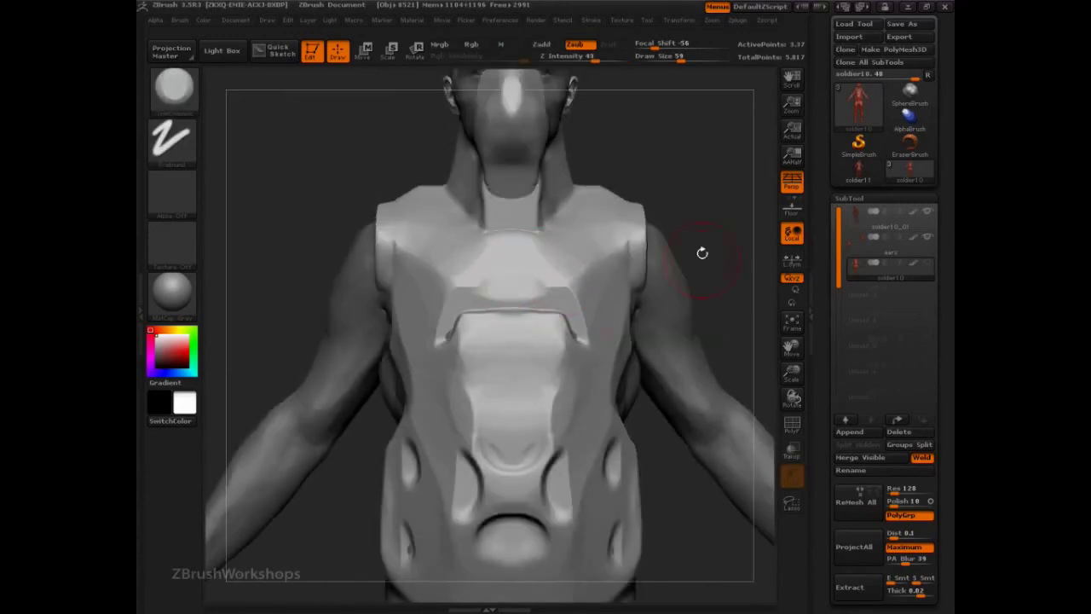
pyautogui.moveTo(703, 253)
pyautogui.mouseDown()
pyautogui.moveTo(709, 242)
pyautogui.moveTo(705, 254)
pyautogui.mouseUp()
pyautogui.moveTo(510, 305)
pyautogui.mouseDown()
pyautogui.moveTo(525, 305)
pyautogui.moveTo(503, 295)
pyautogui.moveTo(508, 284)
pyautogui.moveTo(516, 341)
pyautogui.mouseUp()
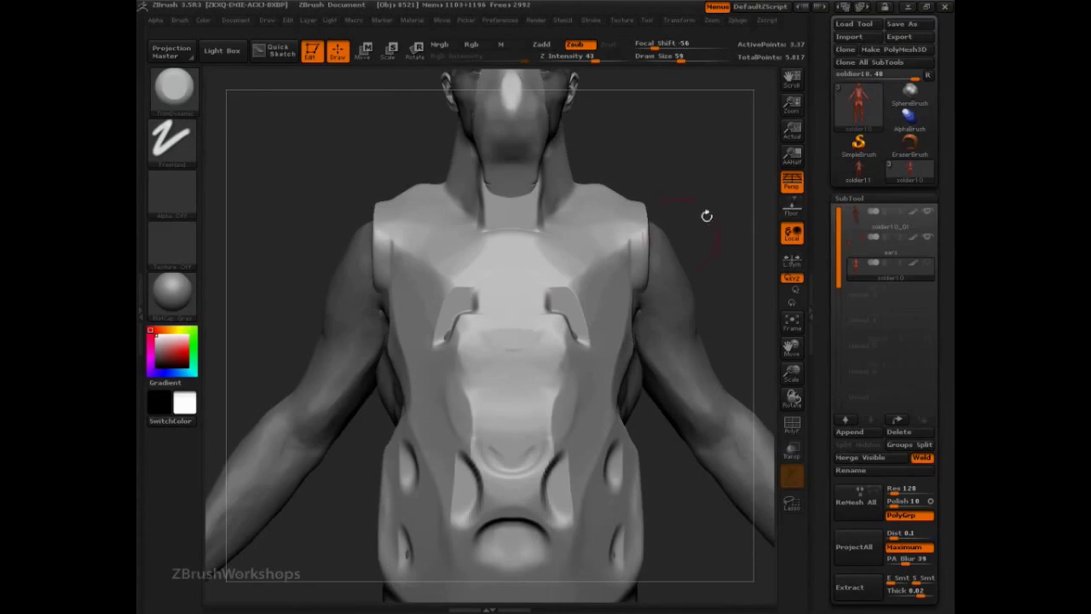
pyautogui.moveTo(706, 214); pyautogui.dragTo(603, 242)
pyautogui.moveTo(368, 363)
pyautogui.keyDown('alt'); pyautogui.mouseDown()
pyautogui.moveTo(316, 349)
pyautogui.moveTo(360, 354)
pyautogui.mouseUp(); pyautogui.keyUp('alt')
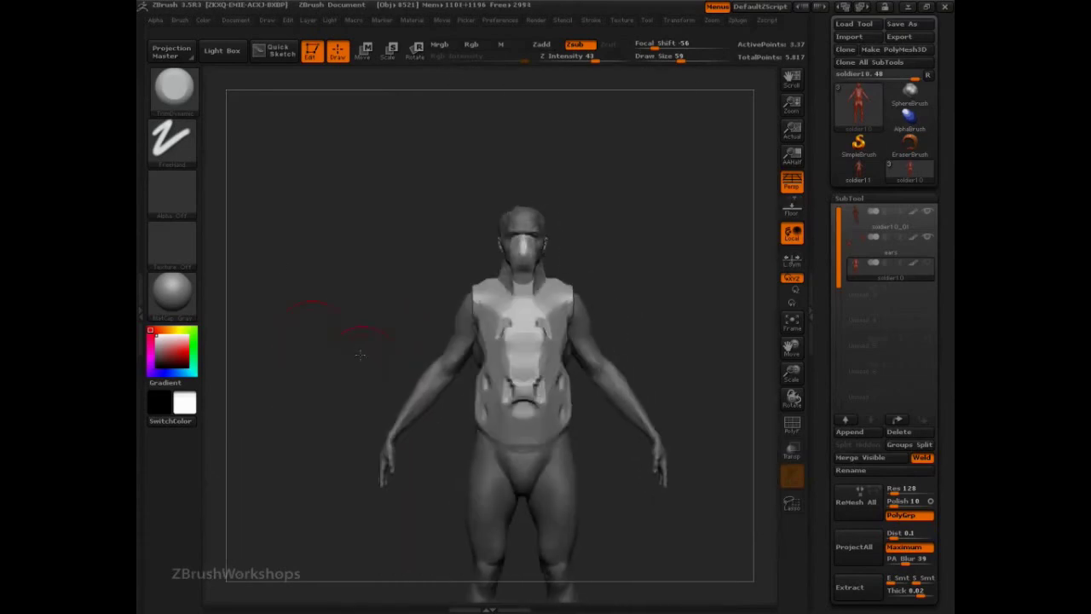